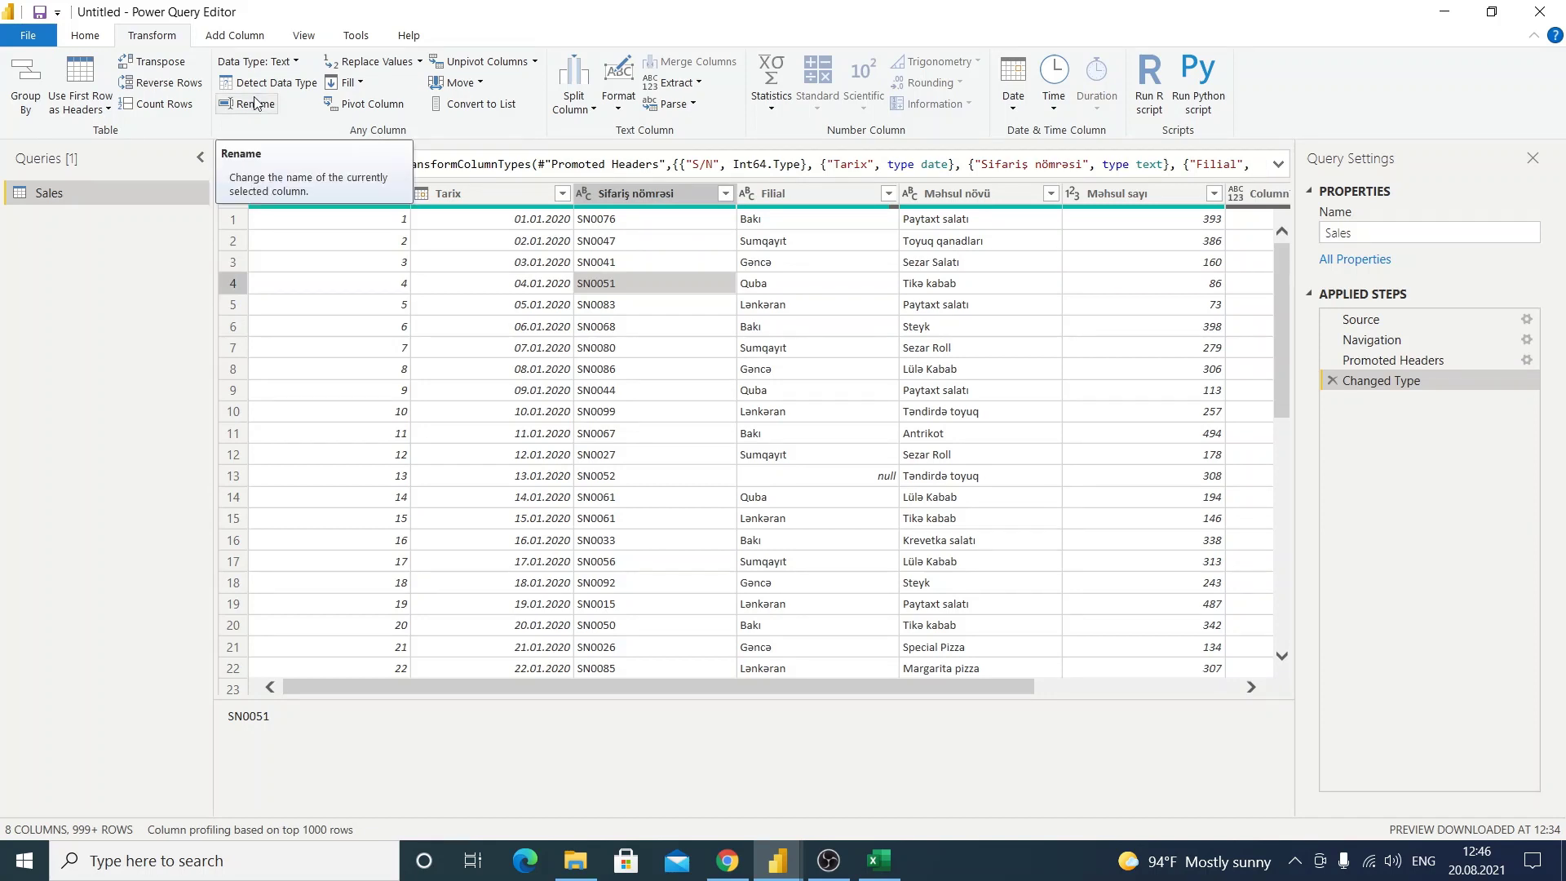
Step: Rename the S/N column to 'Sıra nömrəsi' by editing its header in Azerbaijani input
click(639, 193)
click(315, 193)
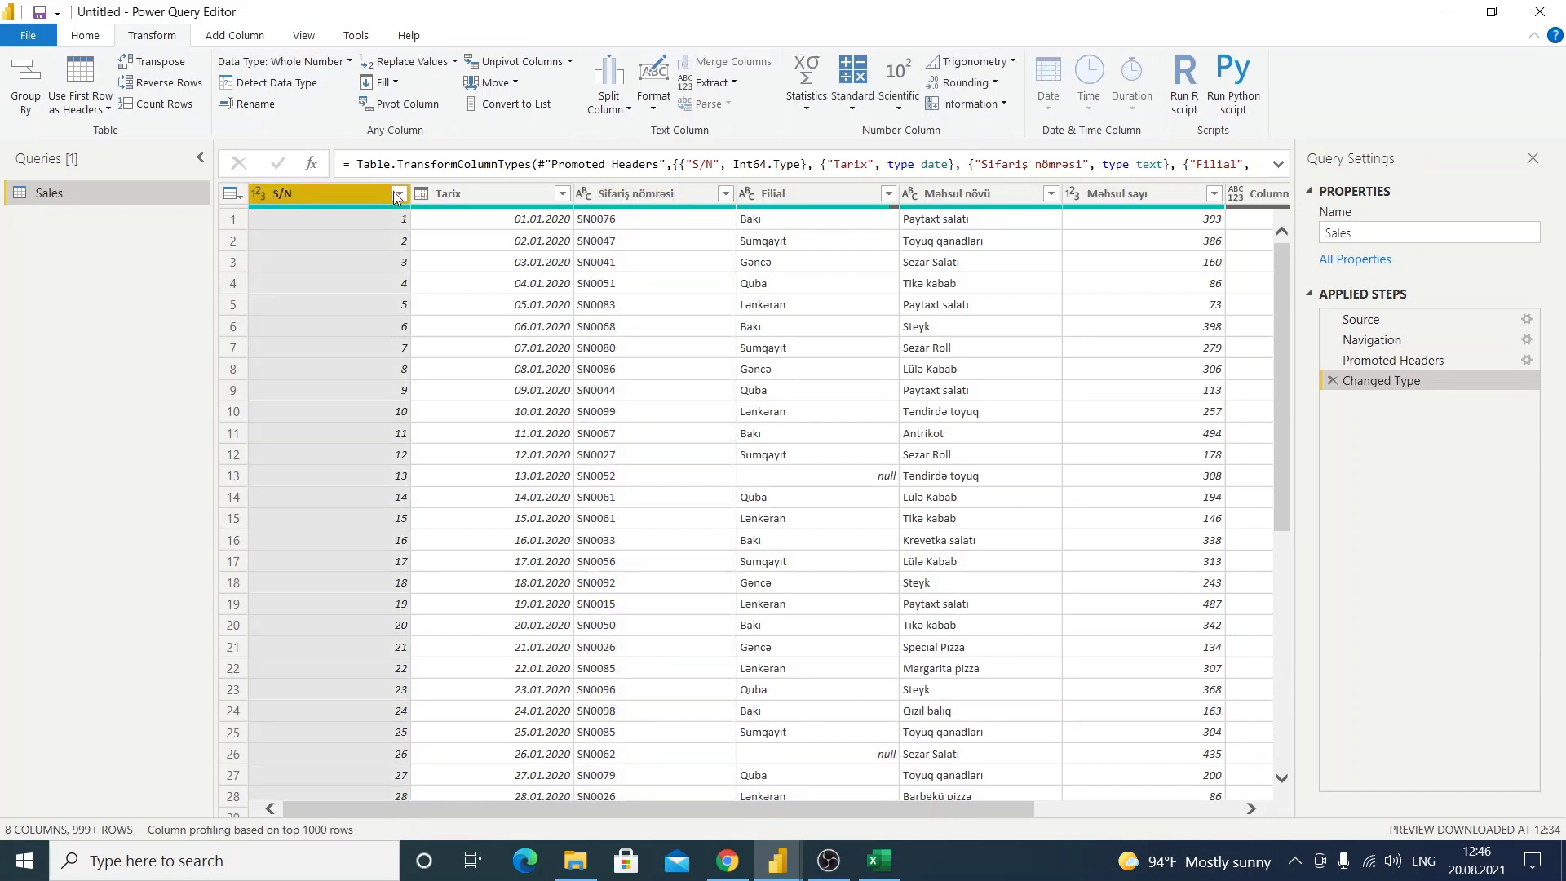
double_click(324, 187)
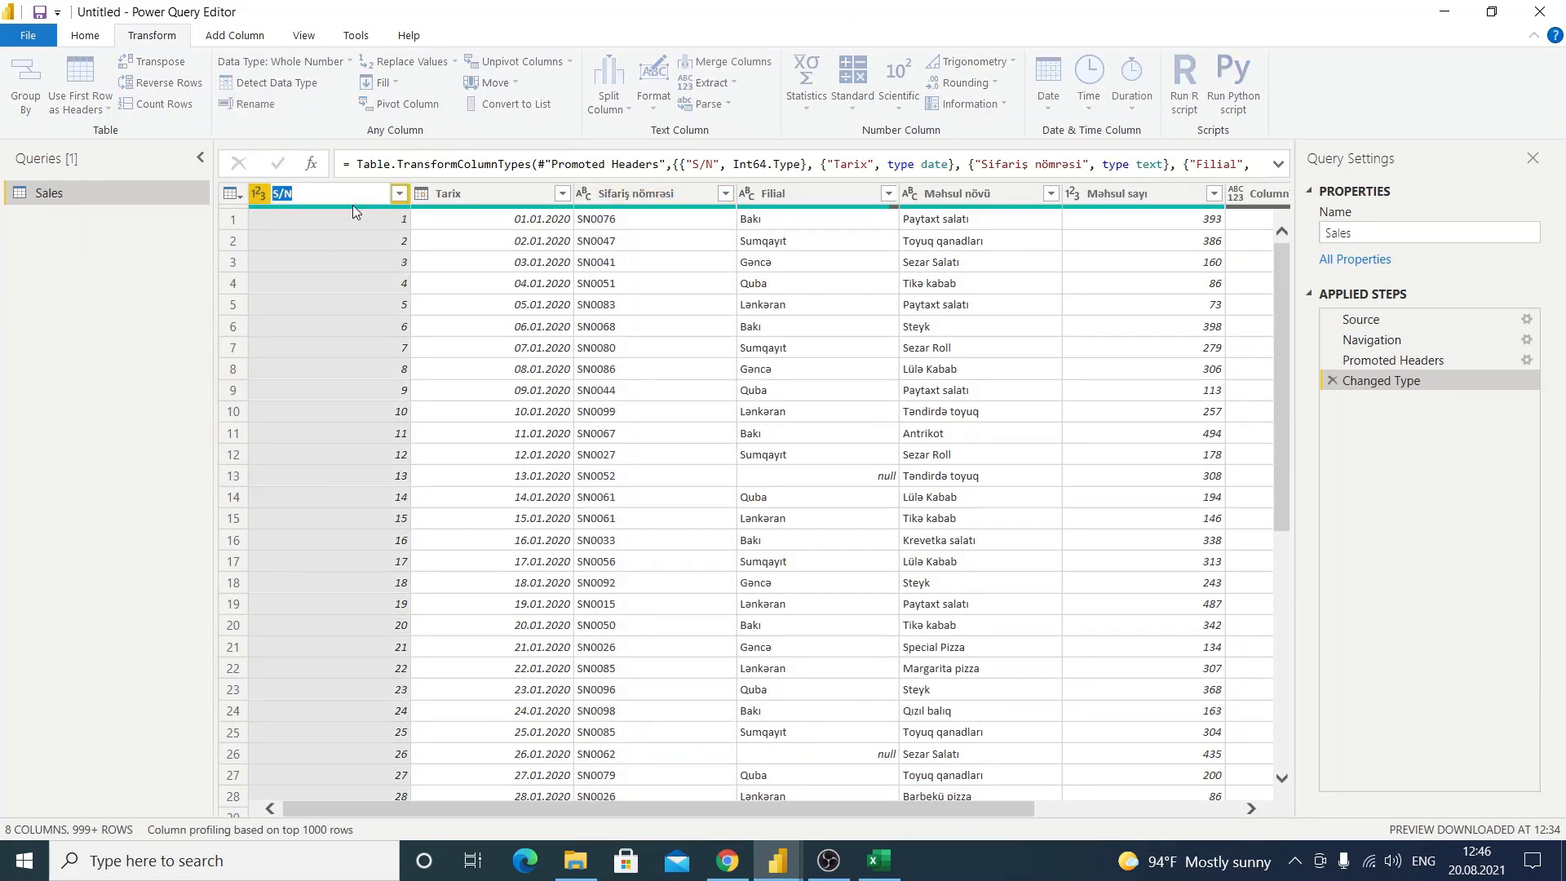
key(alt+shift)
text(S)
text(ıra nömrəsi)
key(Return)
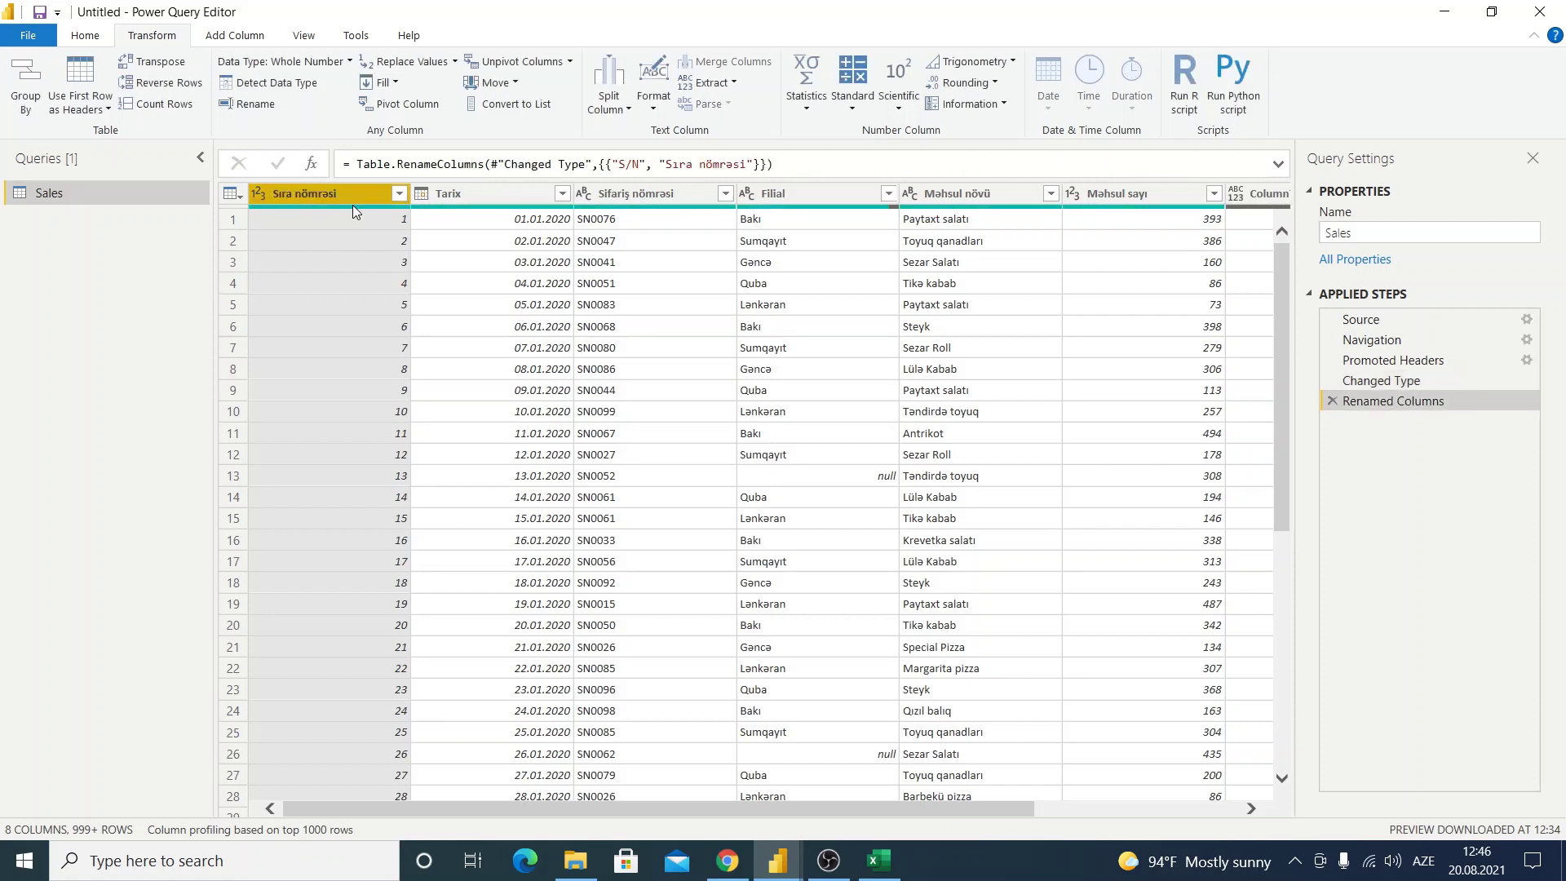
Step: Change the column name back to 'S/N'
click(315, 293)
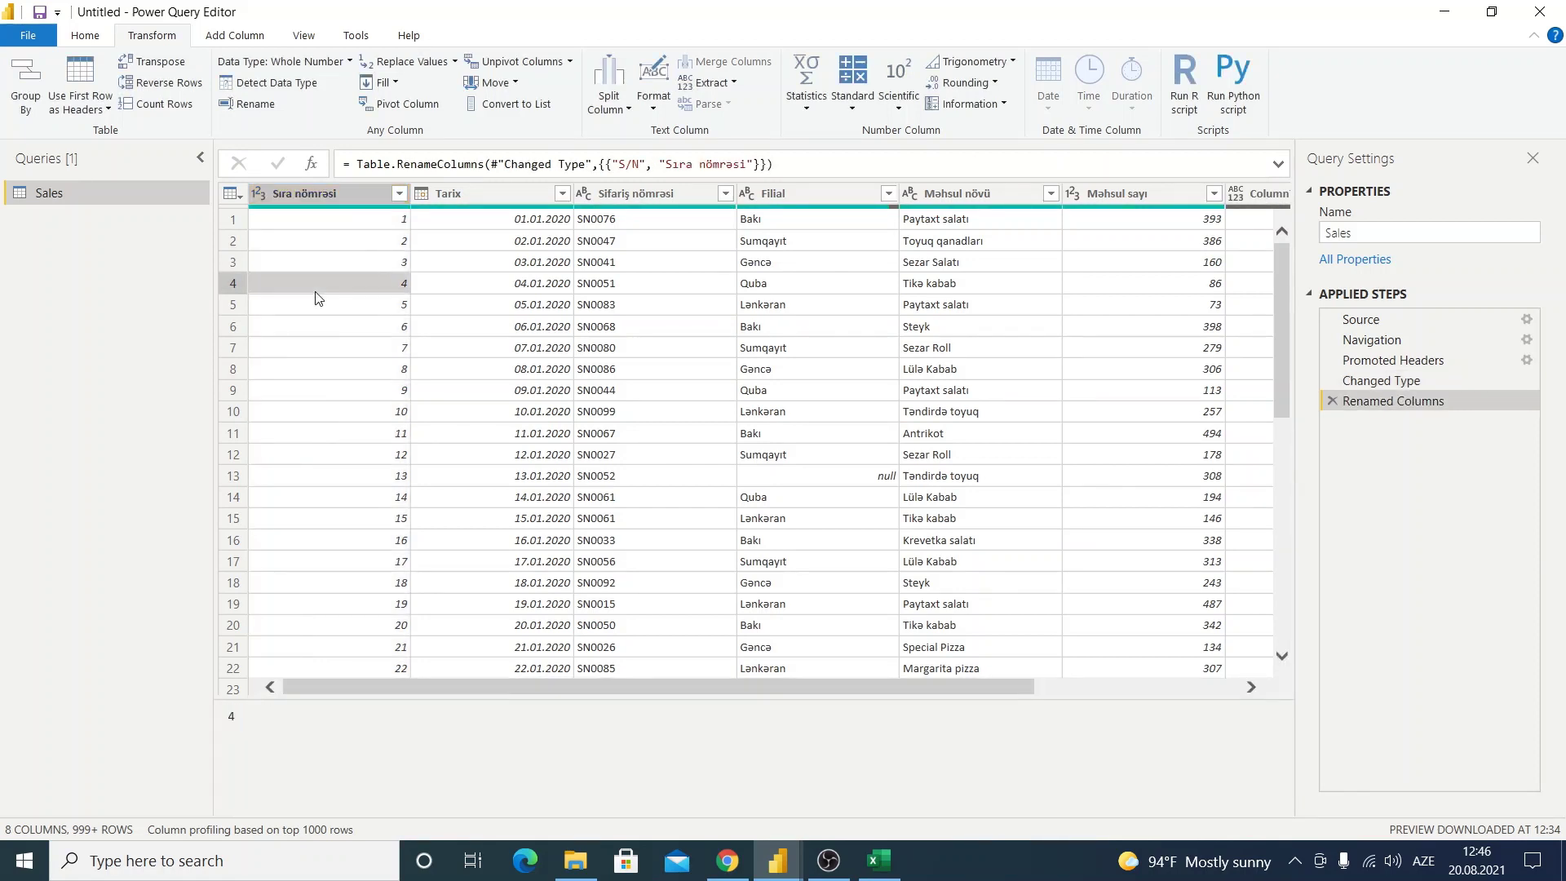
double_click(328, 192)
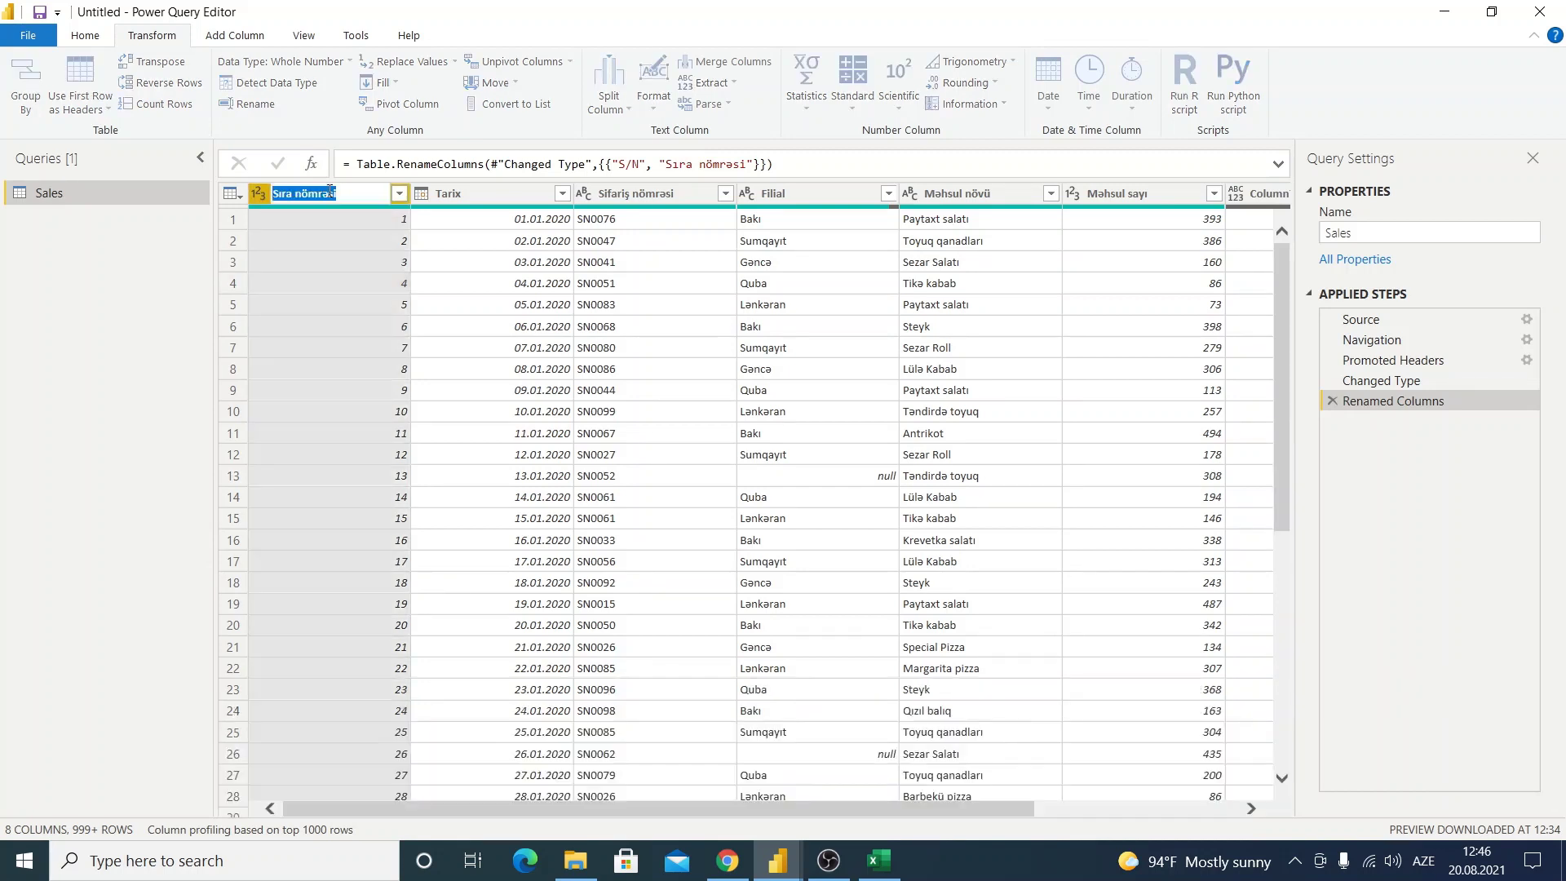
text(S/N)
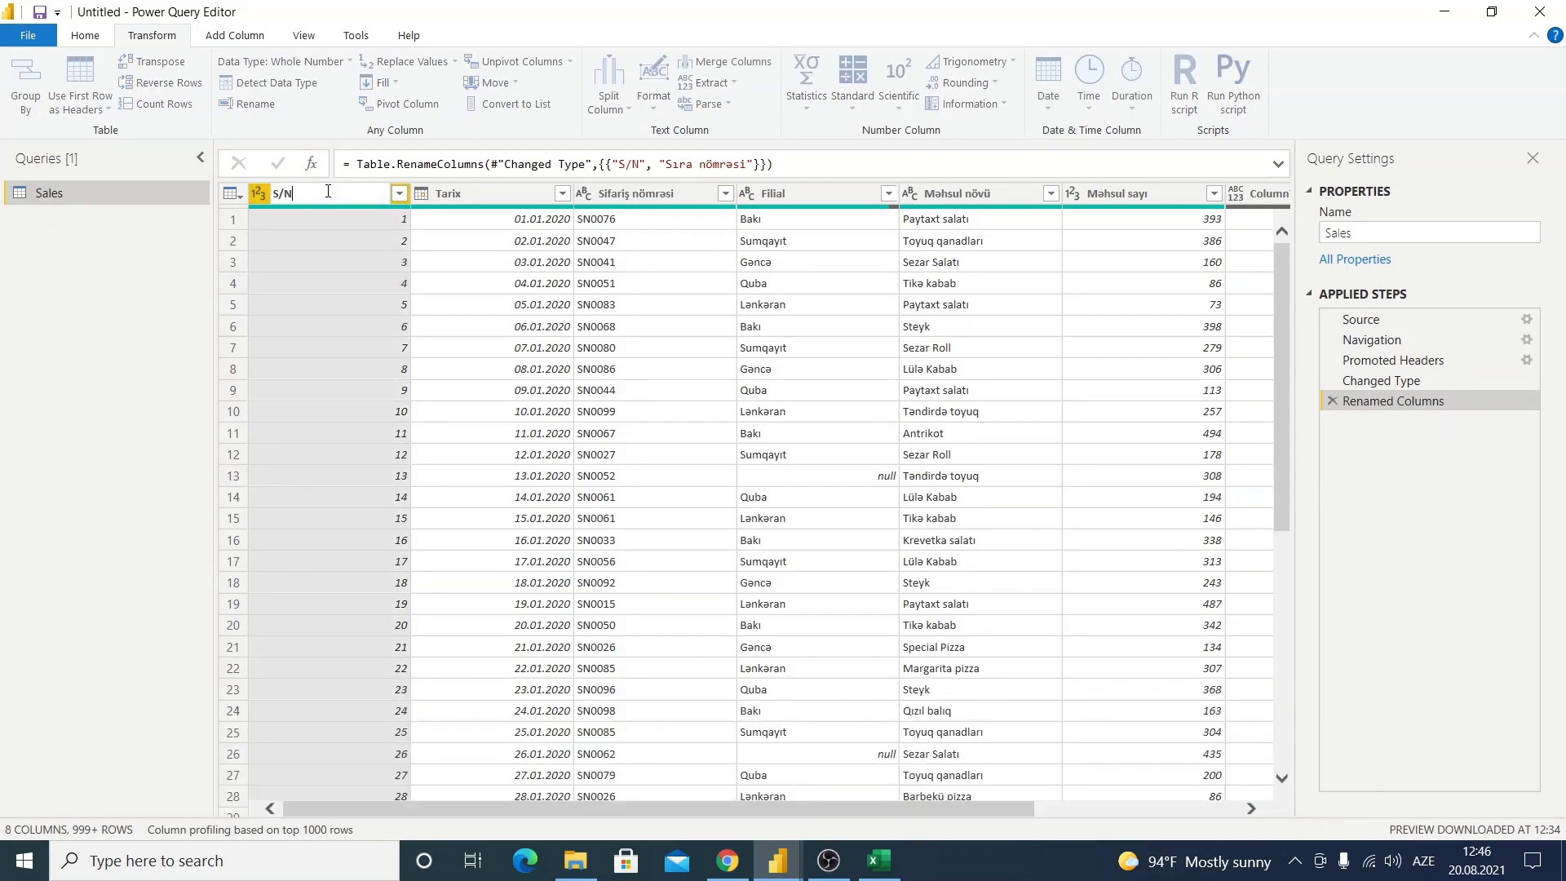
key(Return)
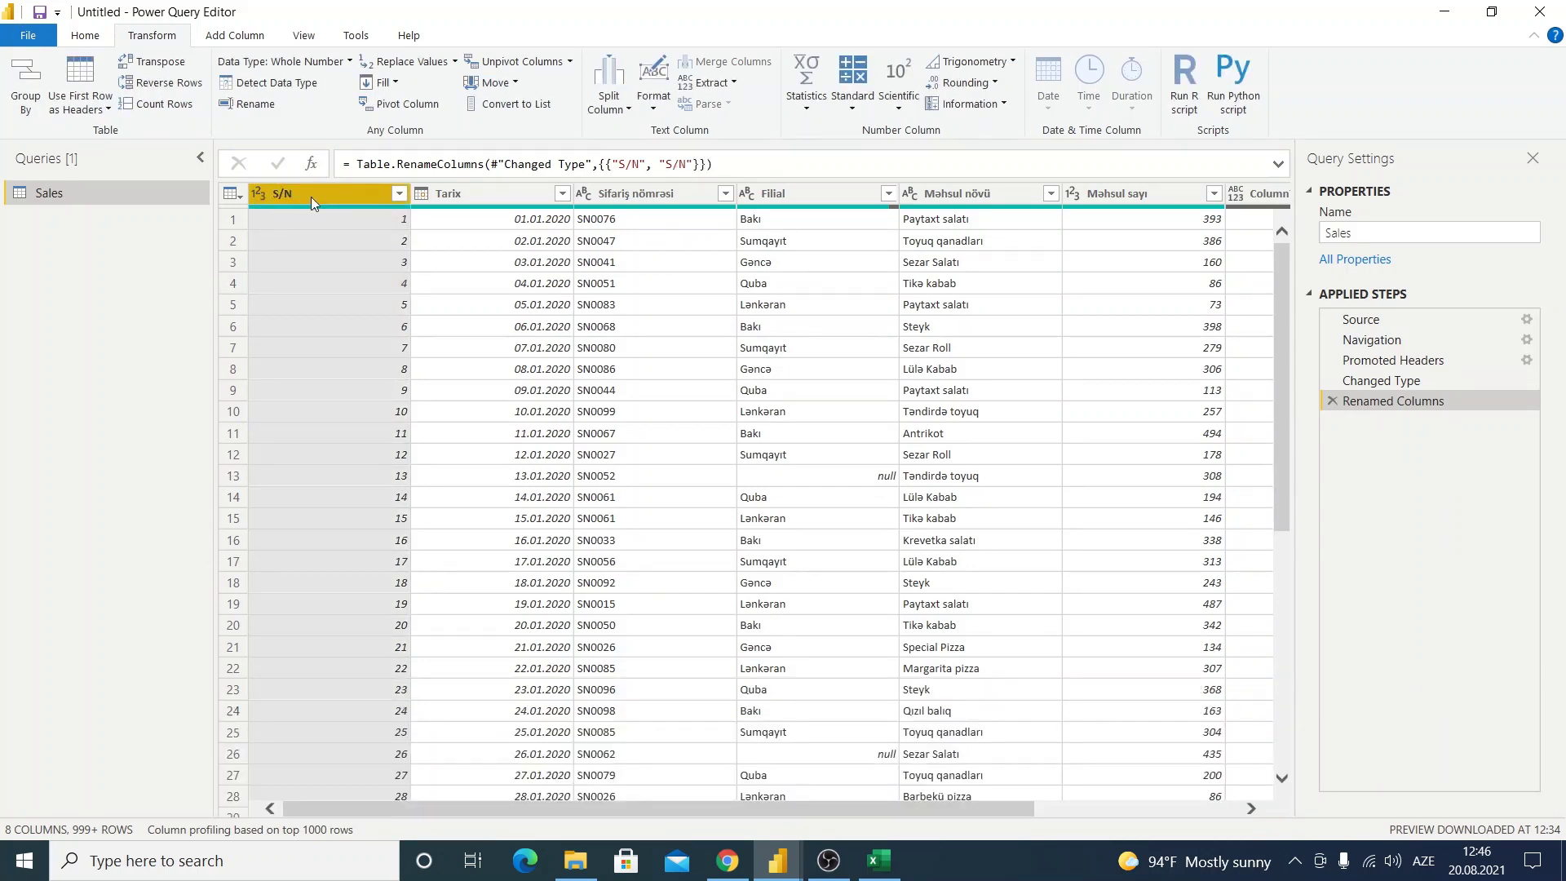
Step: Rename the S/N column to 'Sıra nömrəsi' again with the context-menu Rename command
right_click(313, 197)
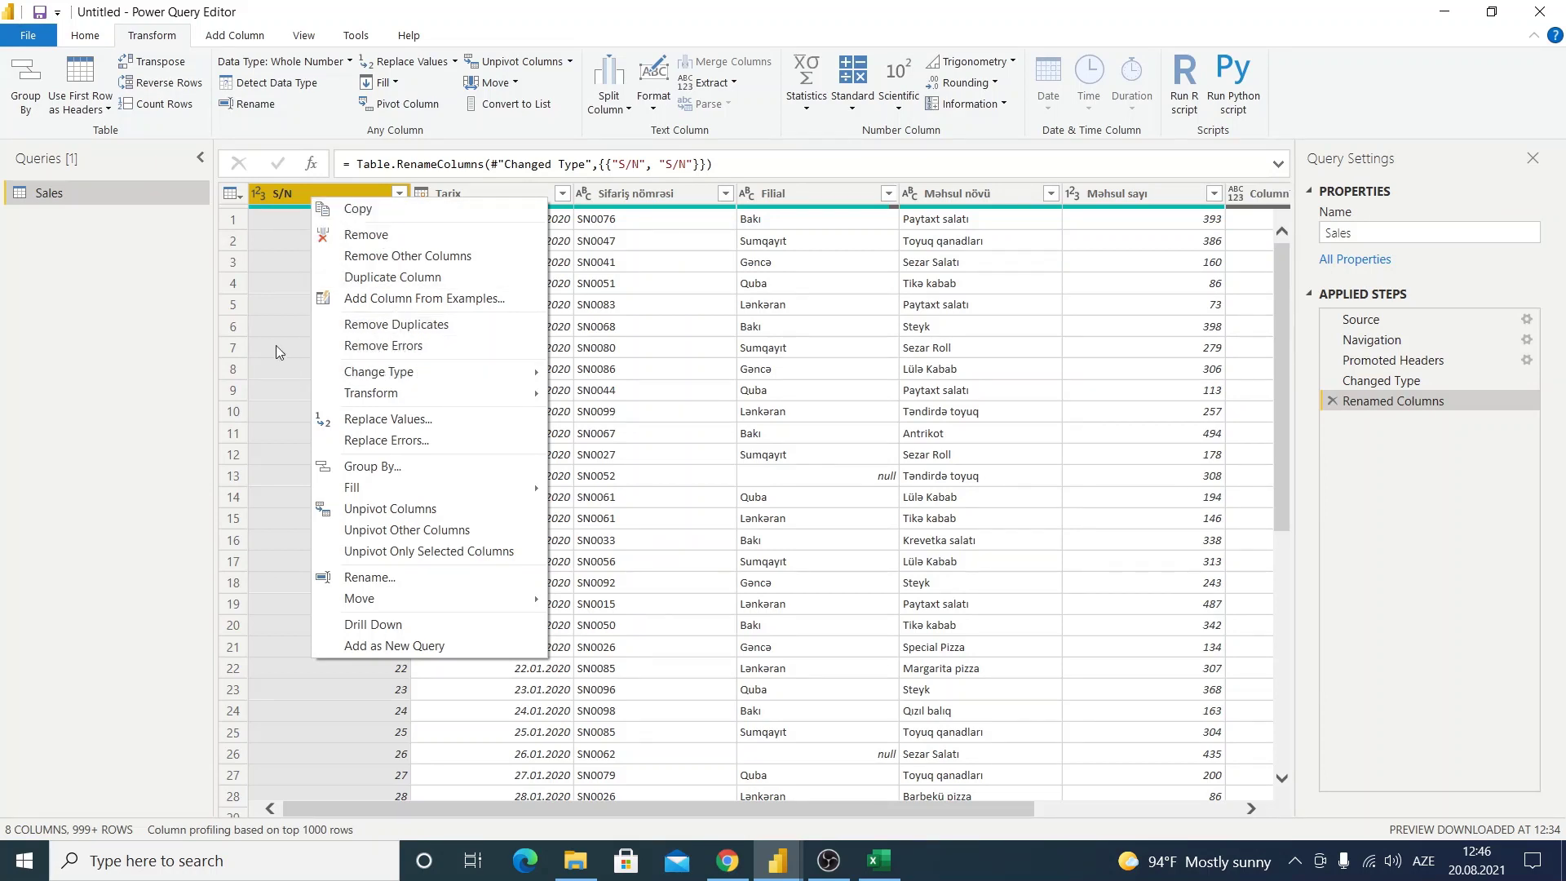
click(397, 579)
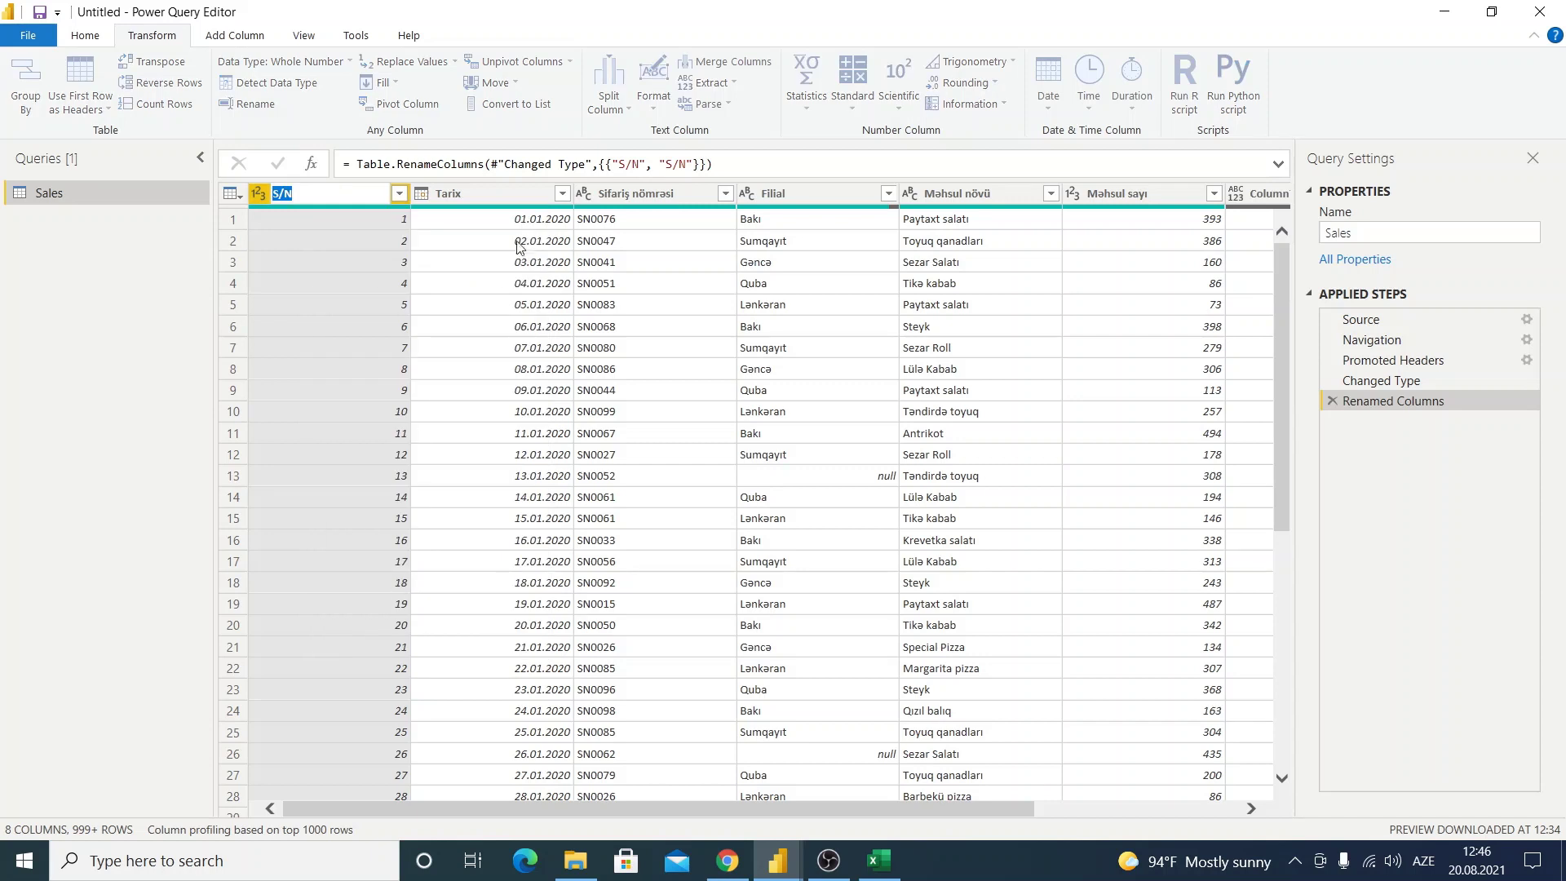
text(Sır)
text(a nömrəs)
text(i)
key(Return)
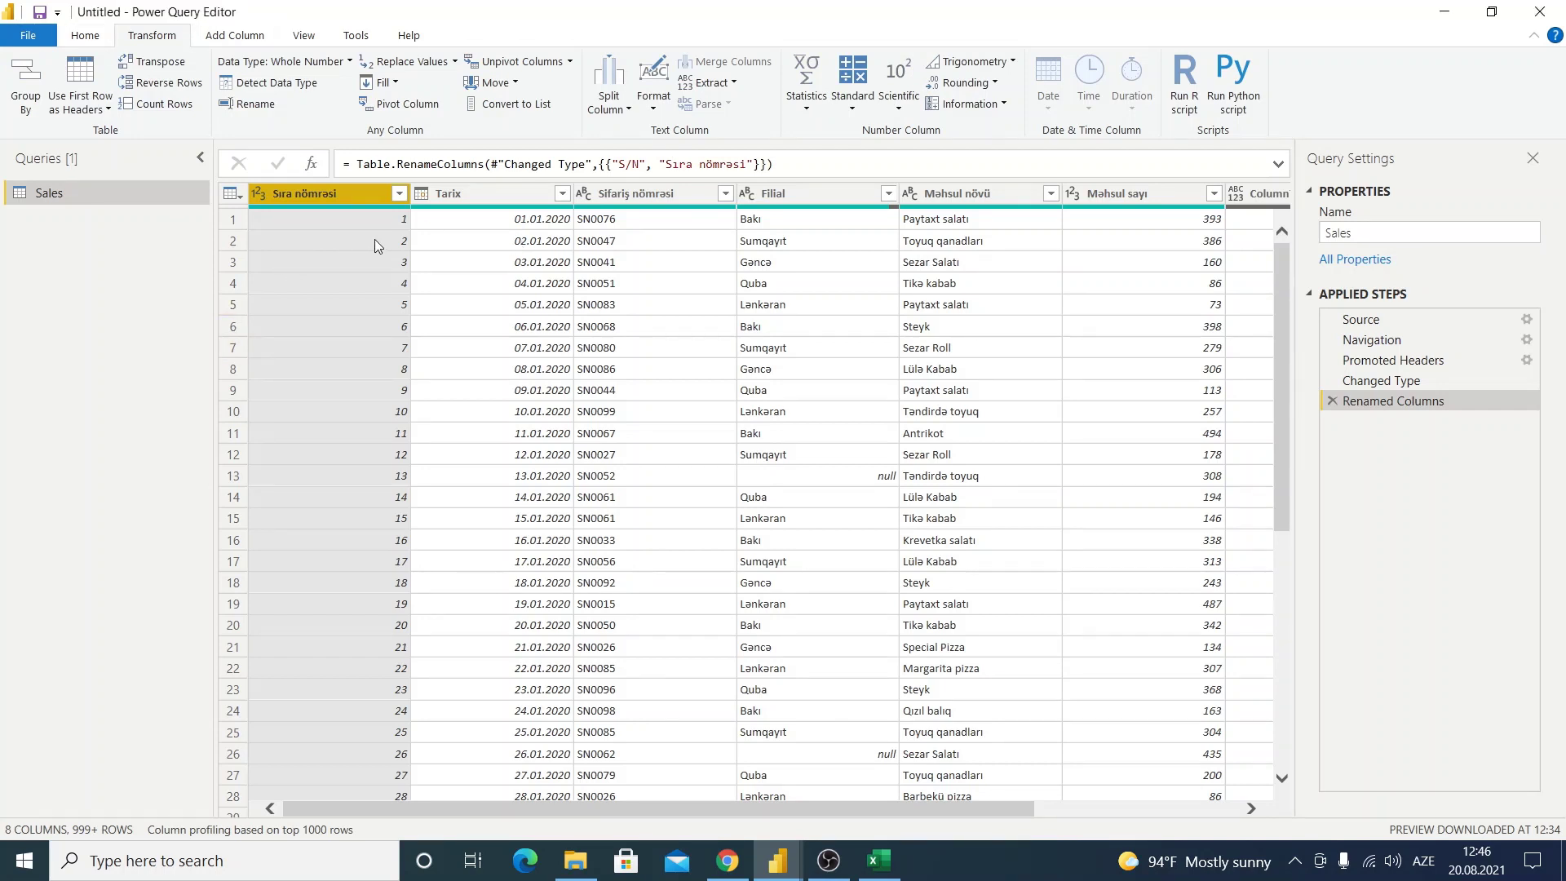
click(438, 261)
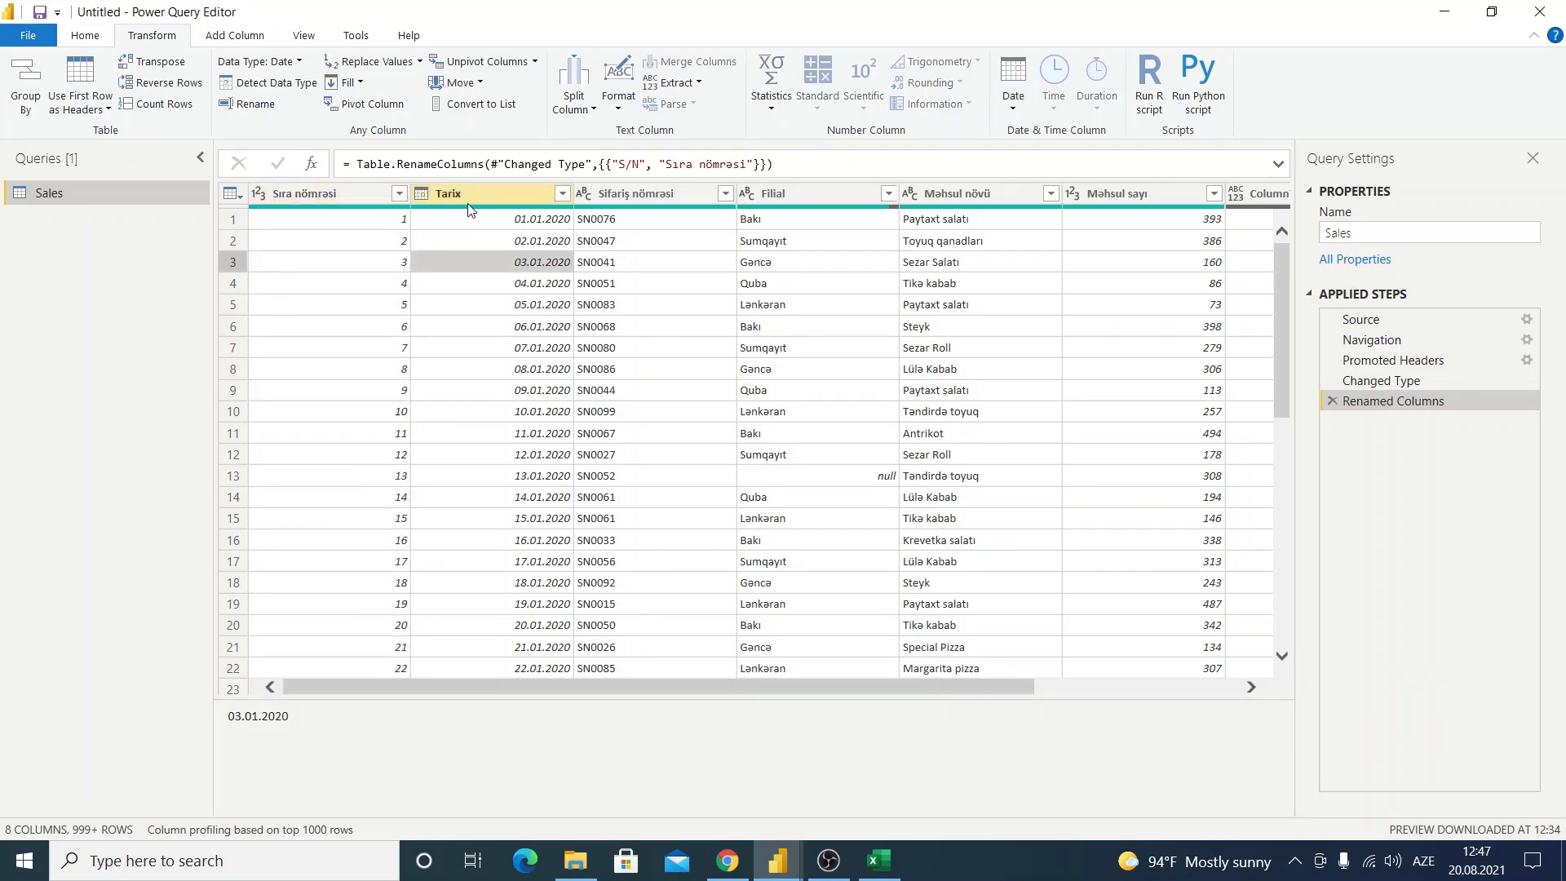
click(419, 62)
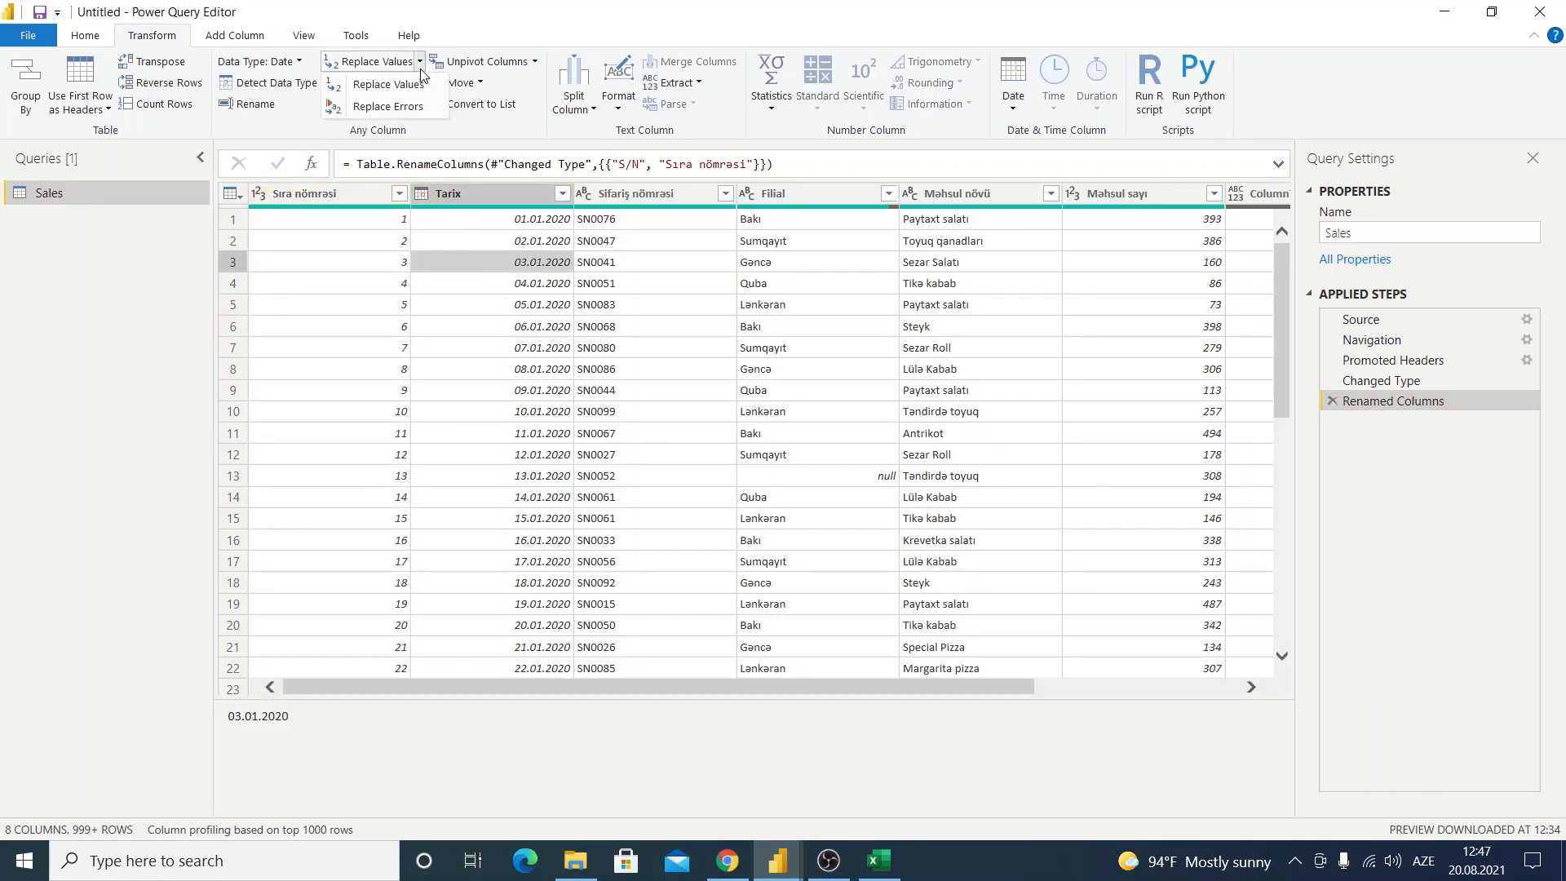
click(85, 36)
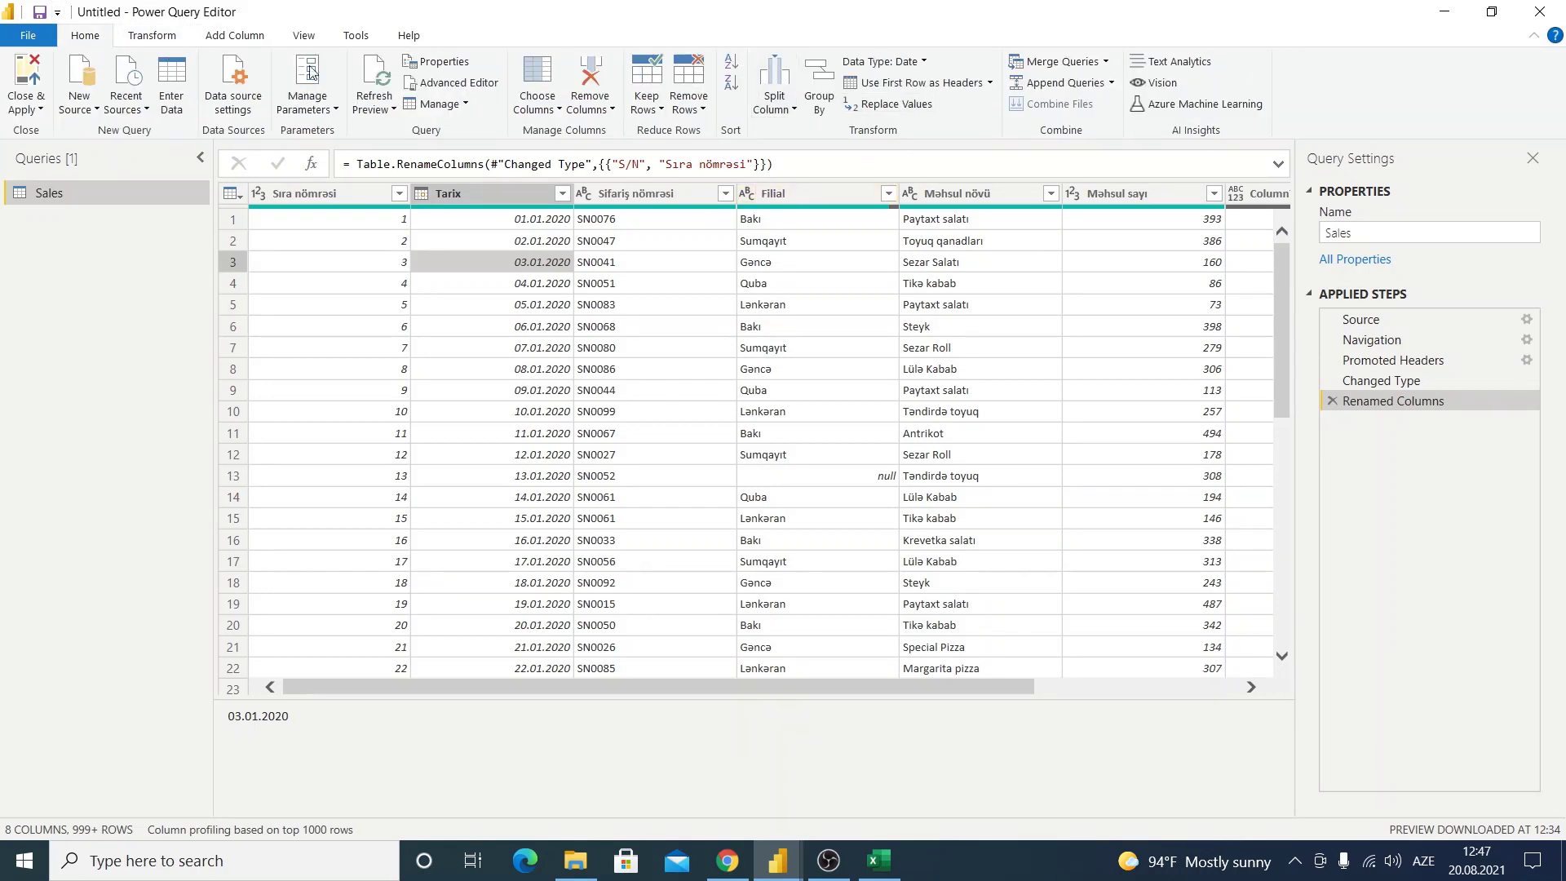
click(147, 35)
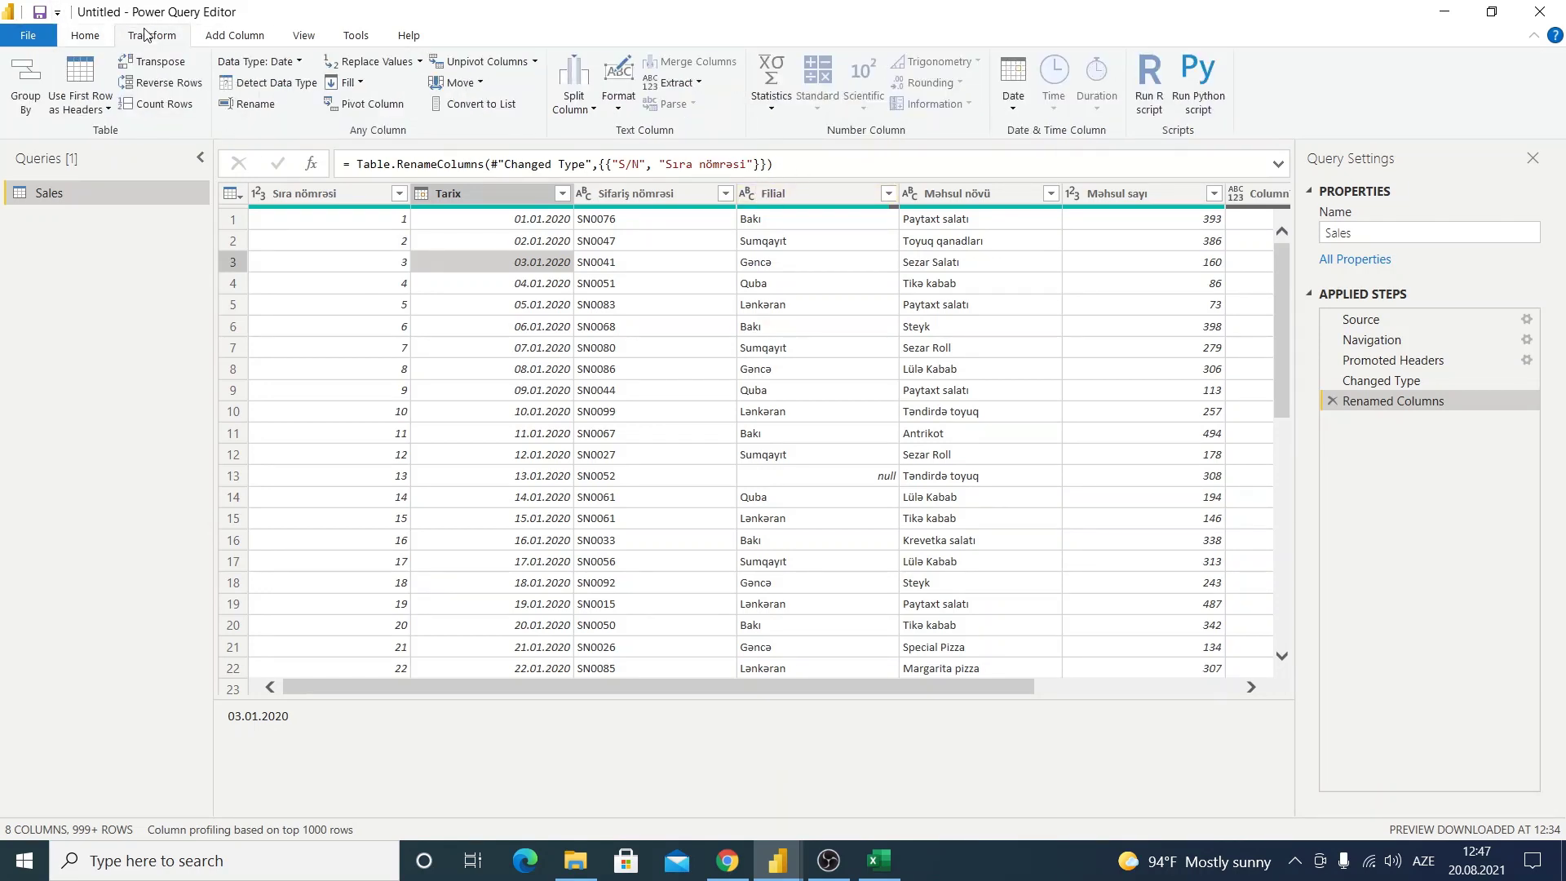
click(419, 64)
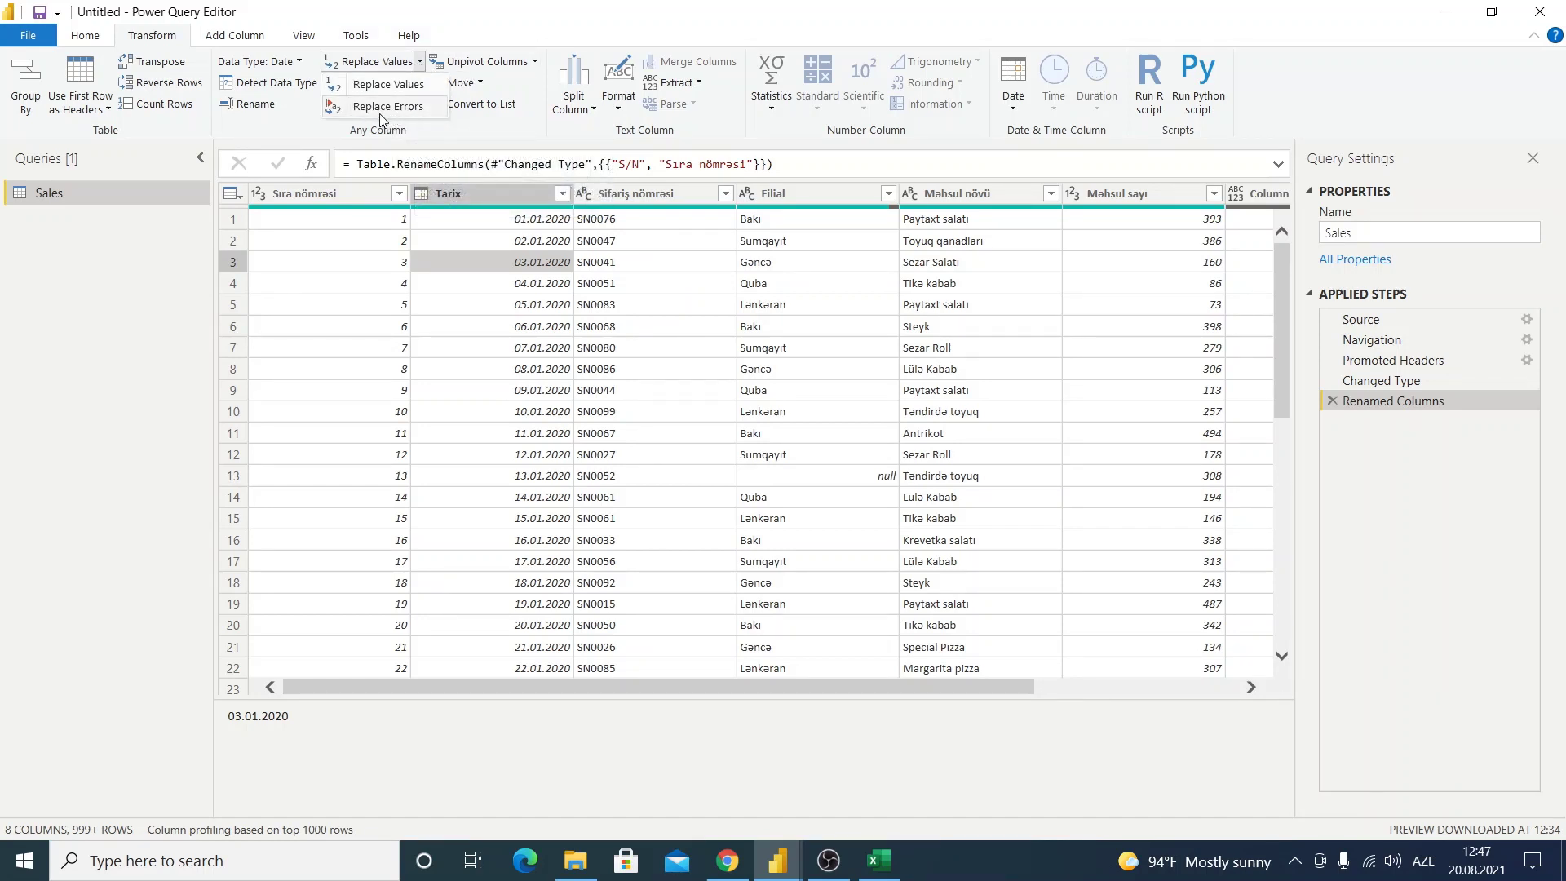
click(450, 232)
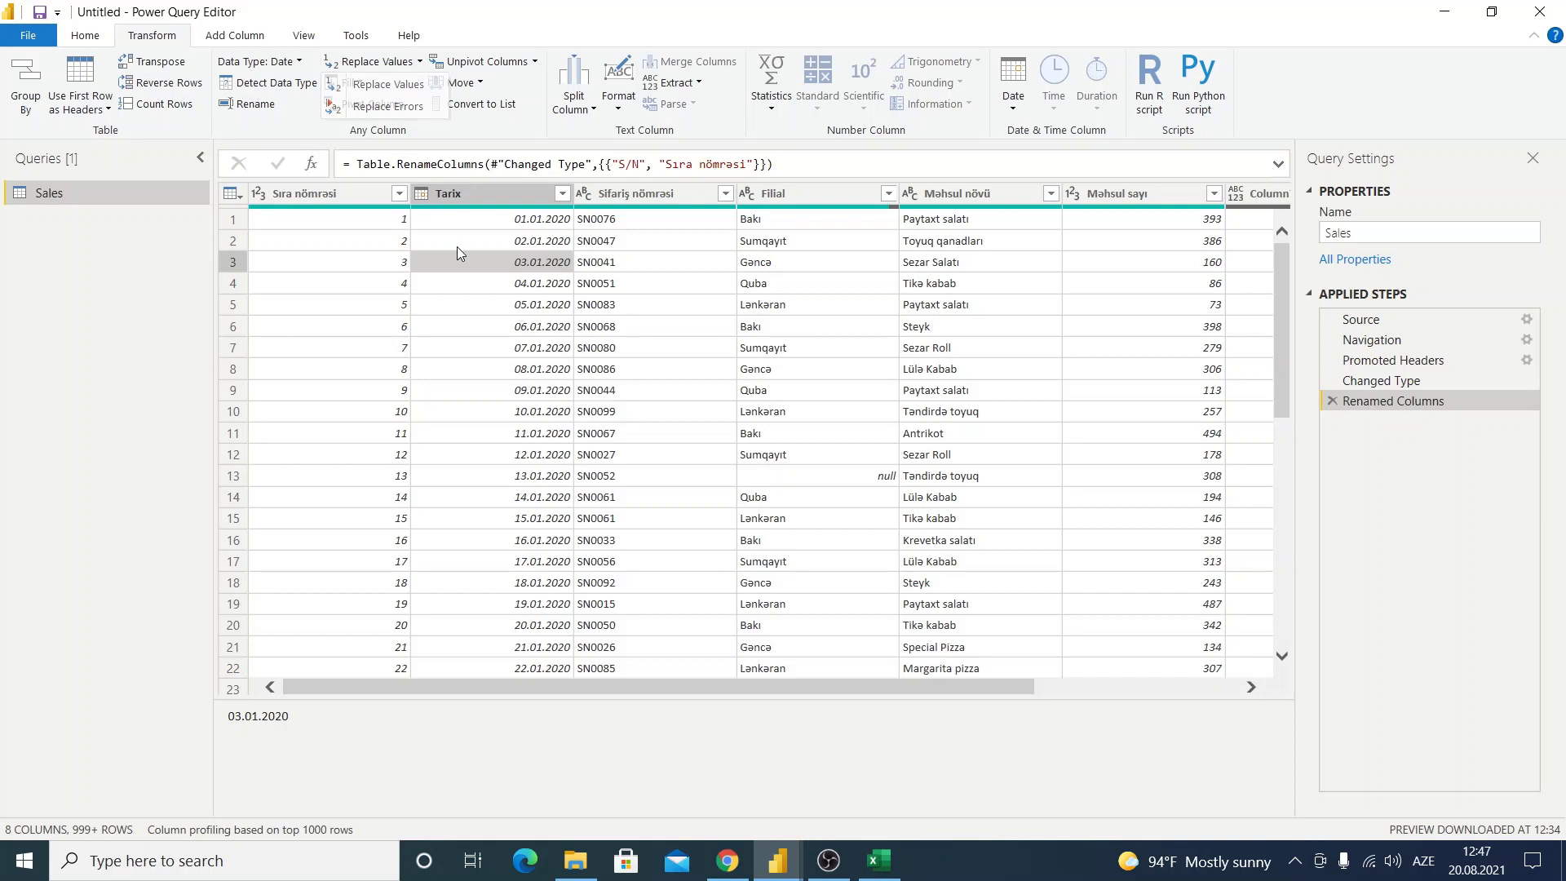
click(486, 203)
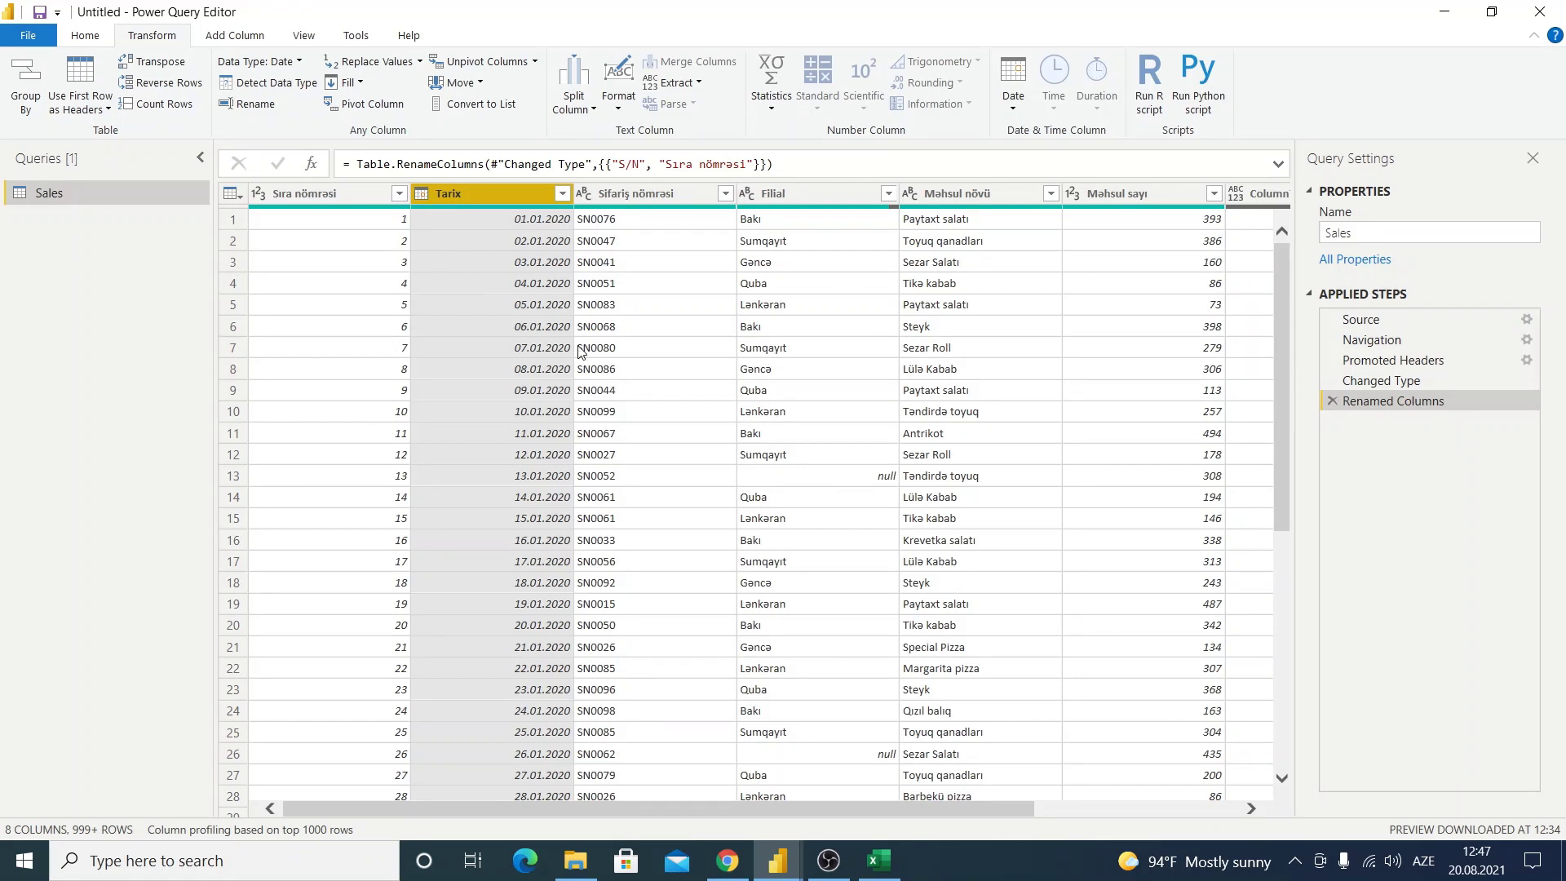
Step: Change Tarix to Whole Number, then to Binary as a new step, turning values into Error
click(422, 194)
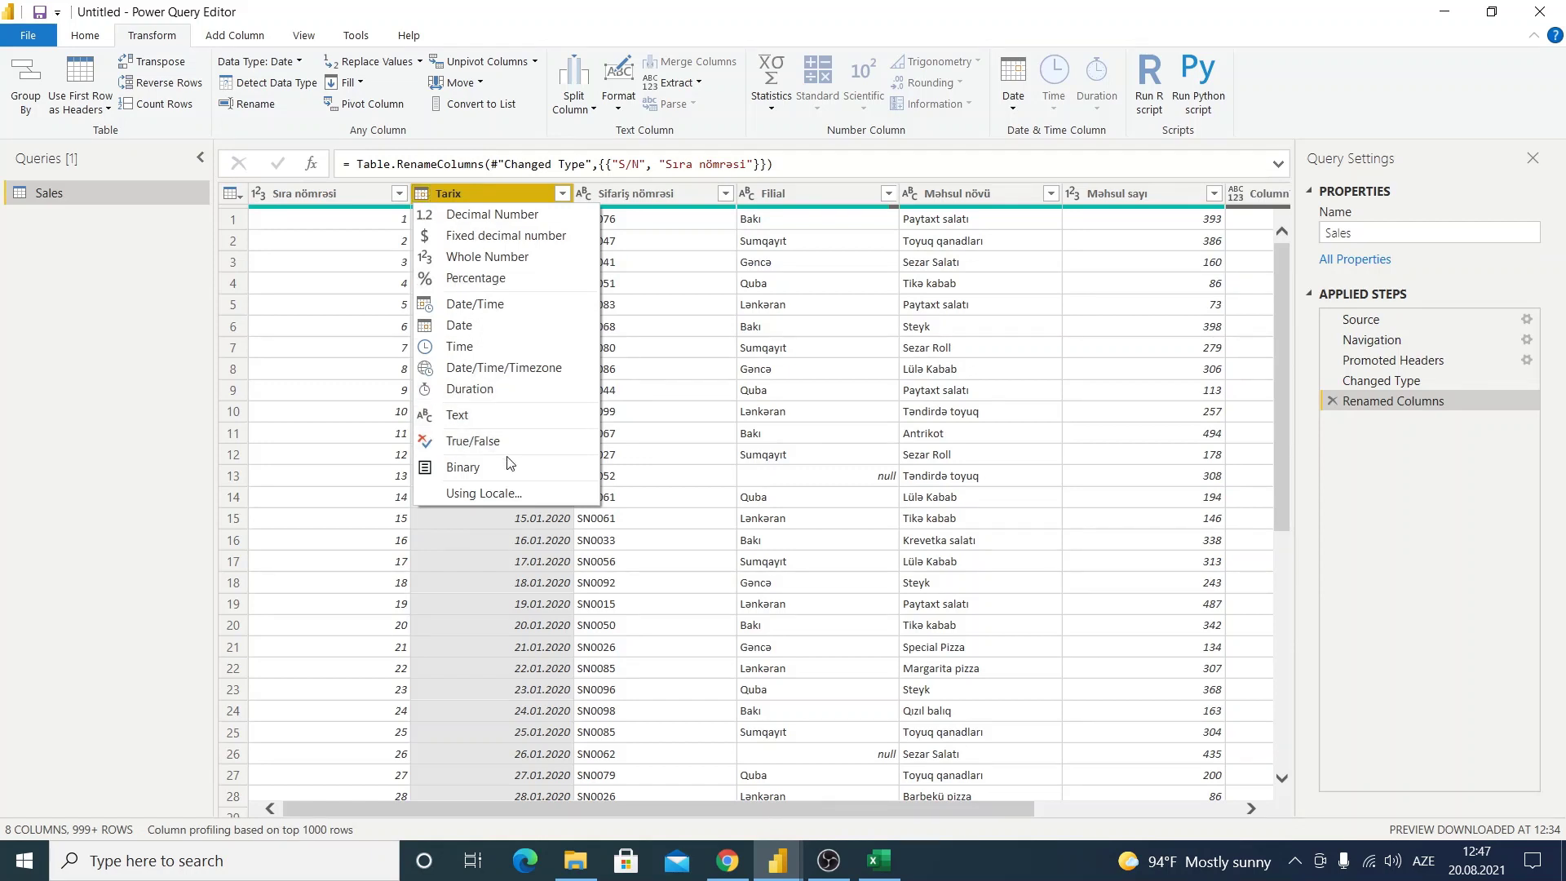
click(490, 258)
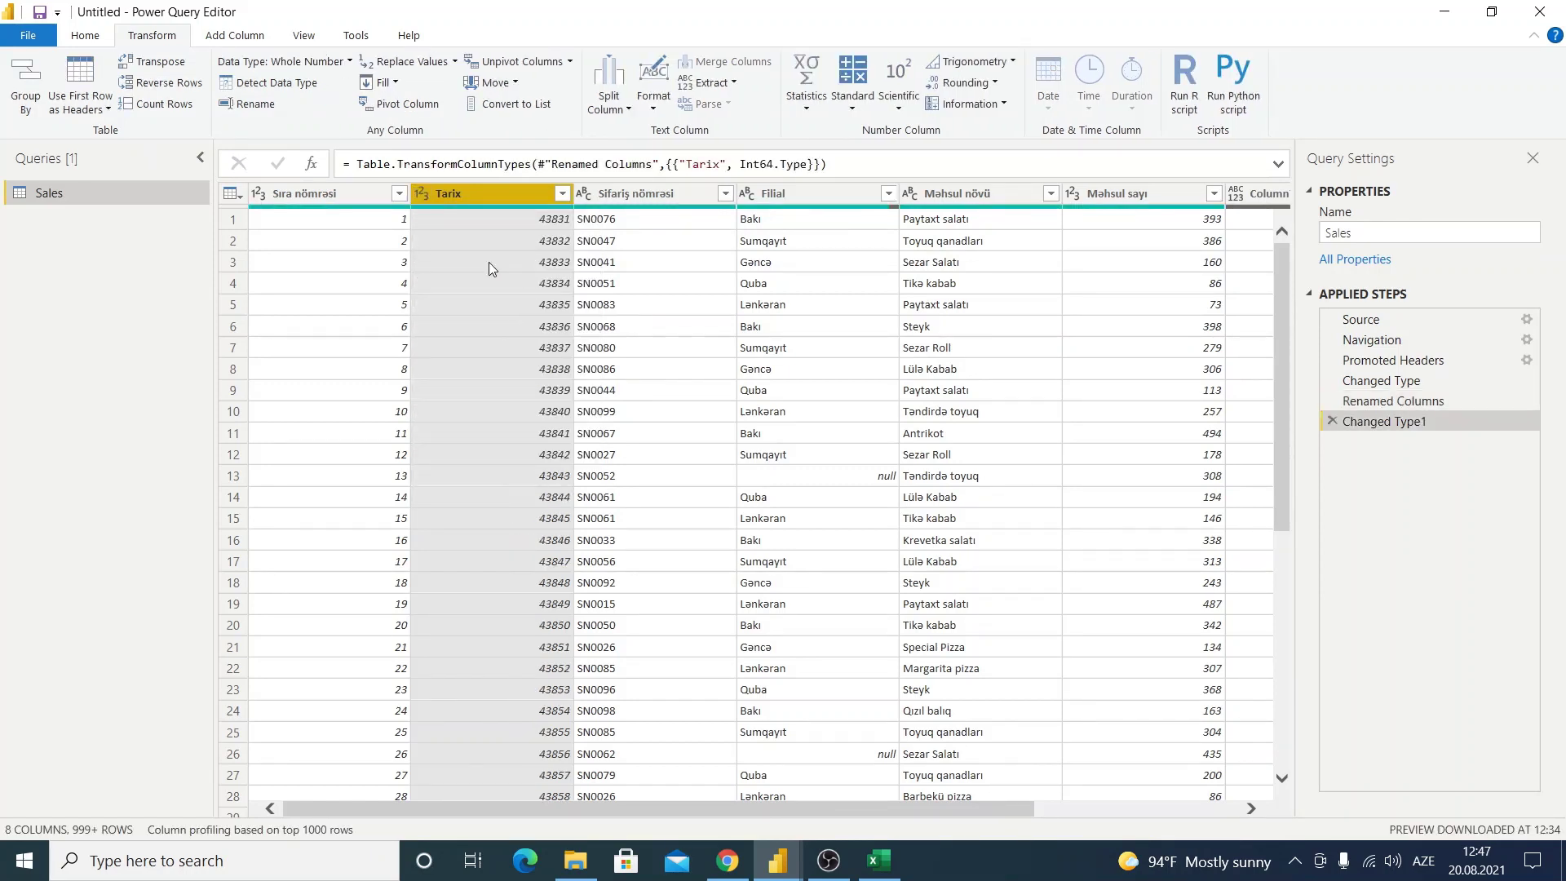
click(422, 194)
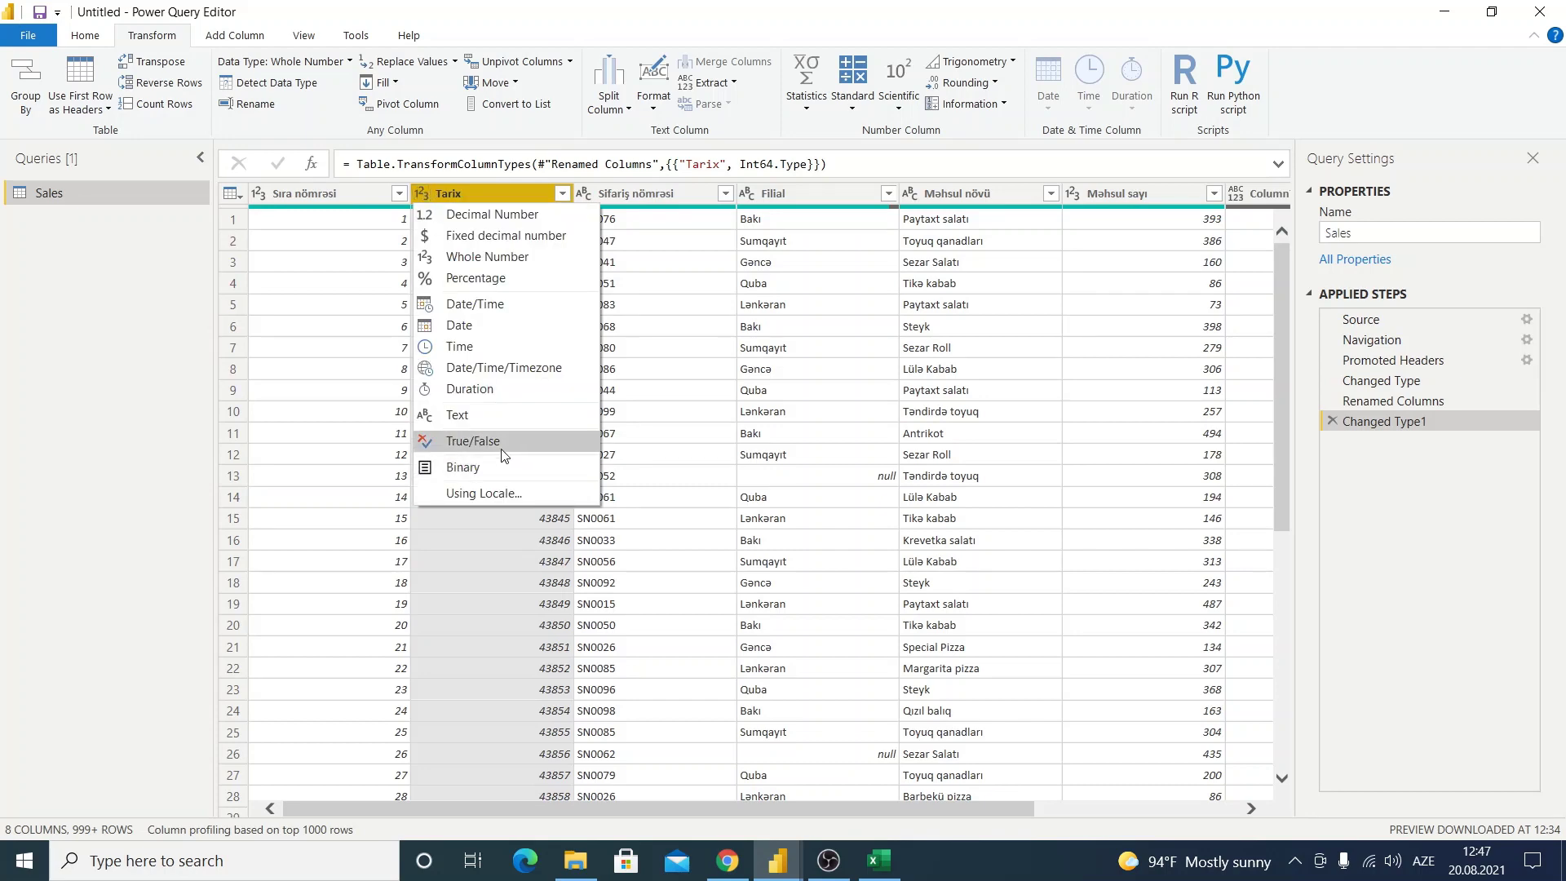
click(501, 469)
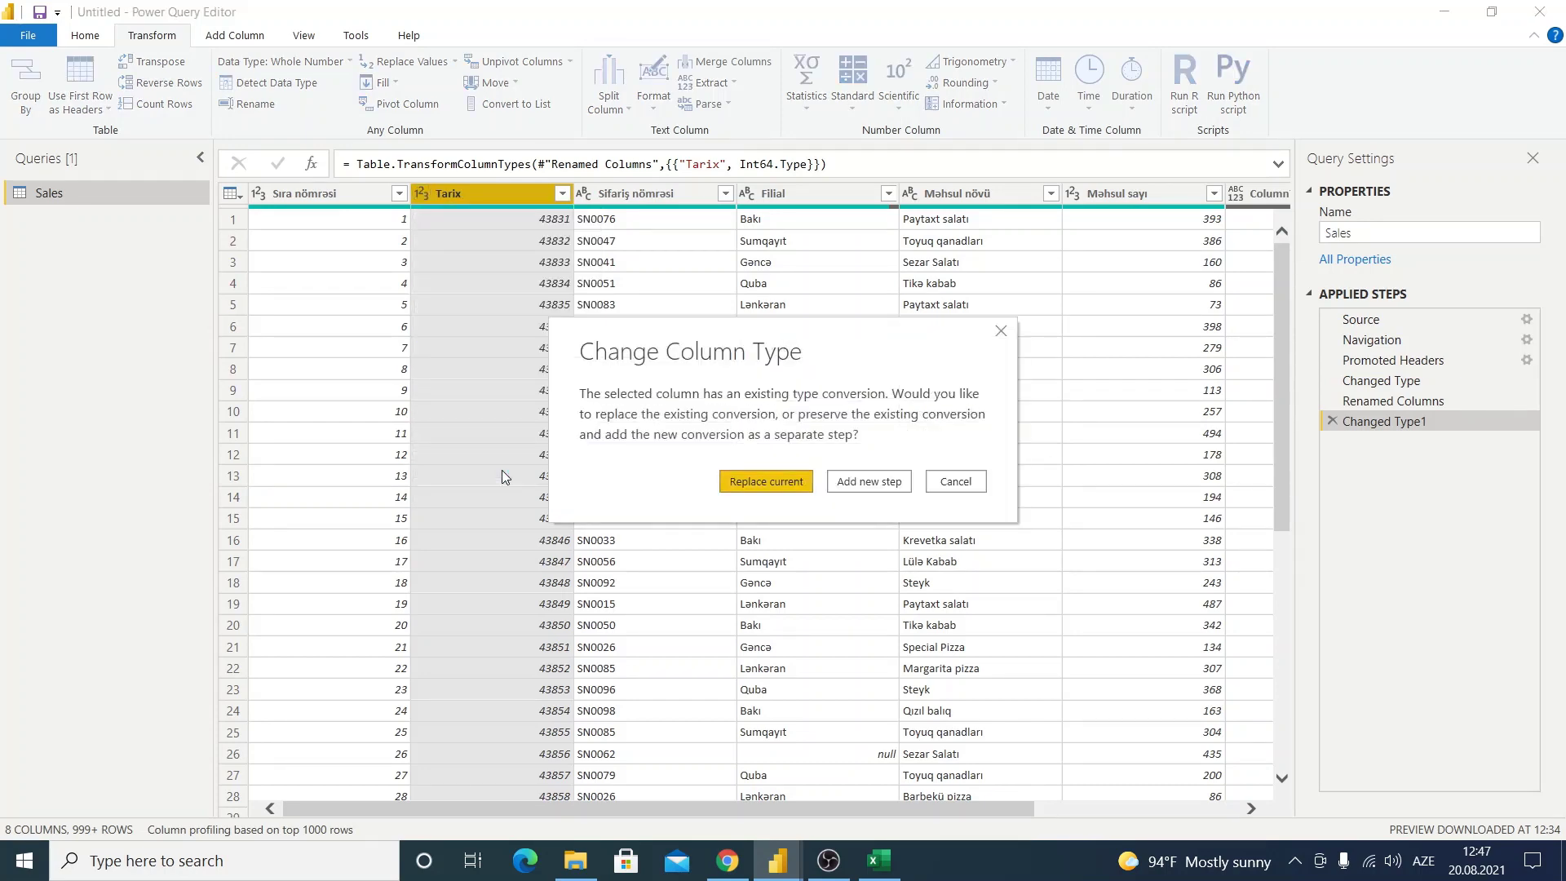
click(866, 482)
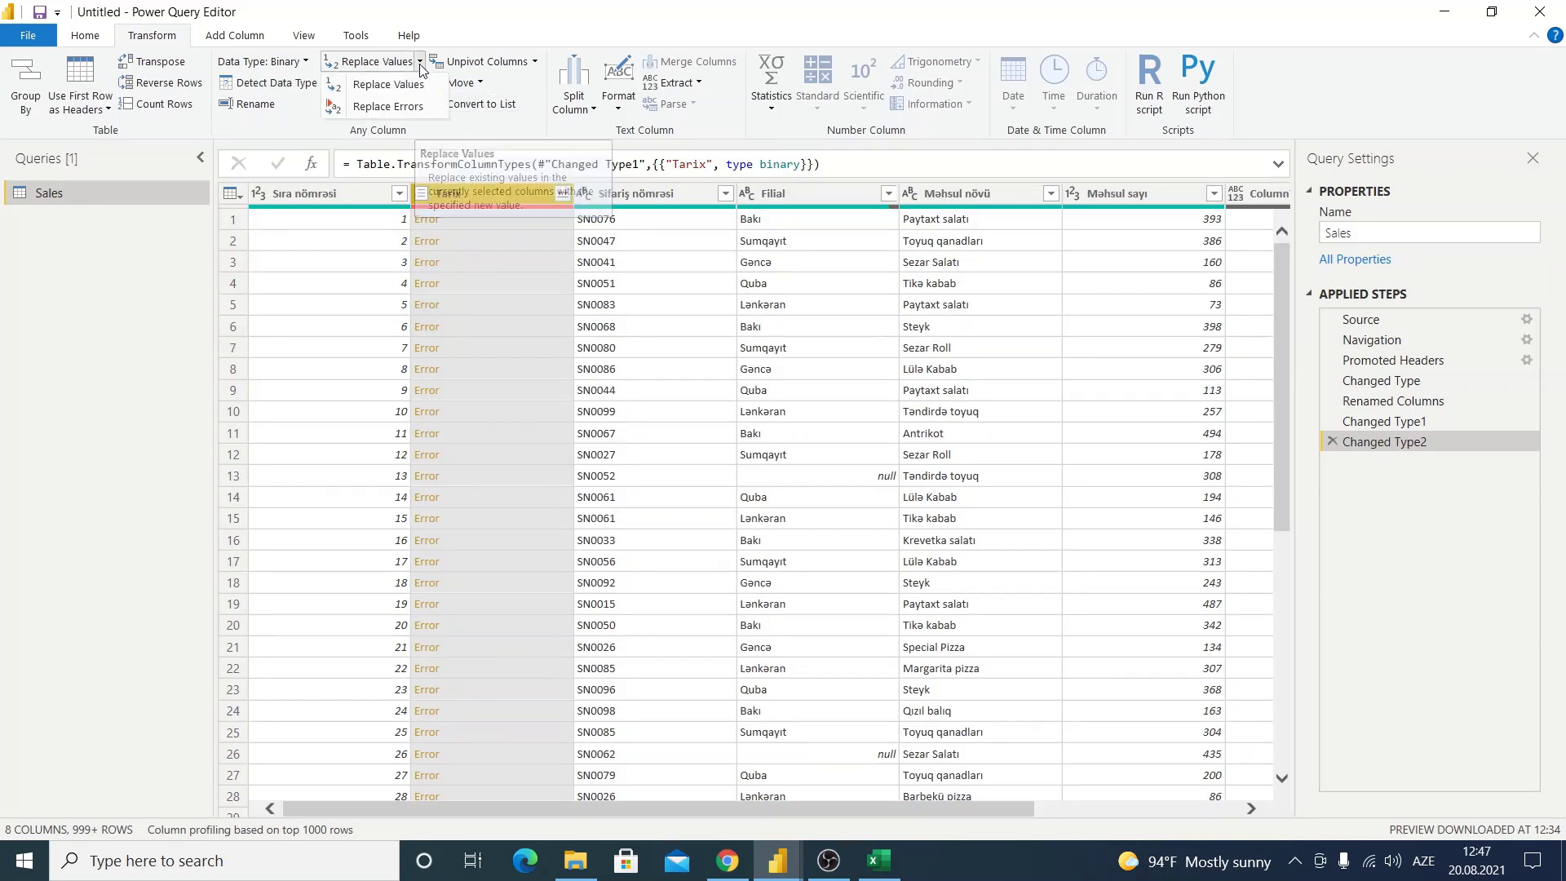
Step: Replace Tarix errors with 01.01.2021, then delete the Replaced Errors step
click(460, 263)
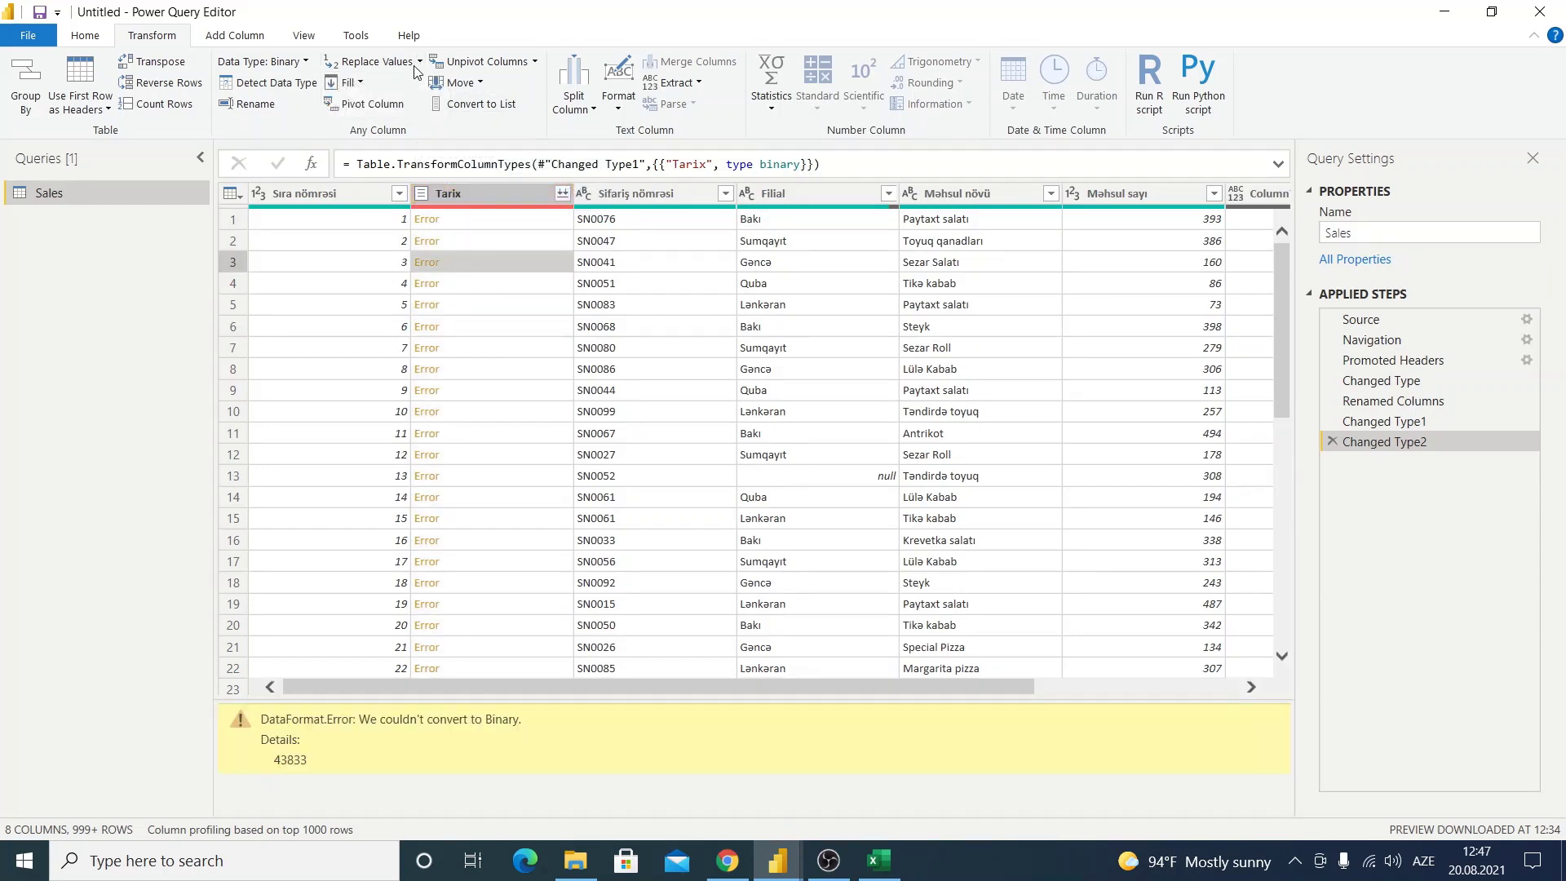
click(419, 62)
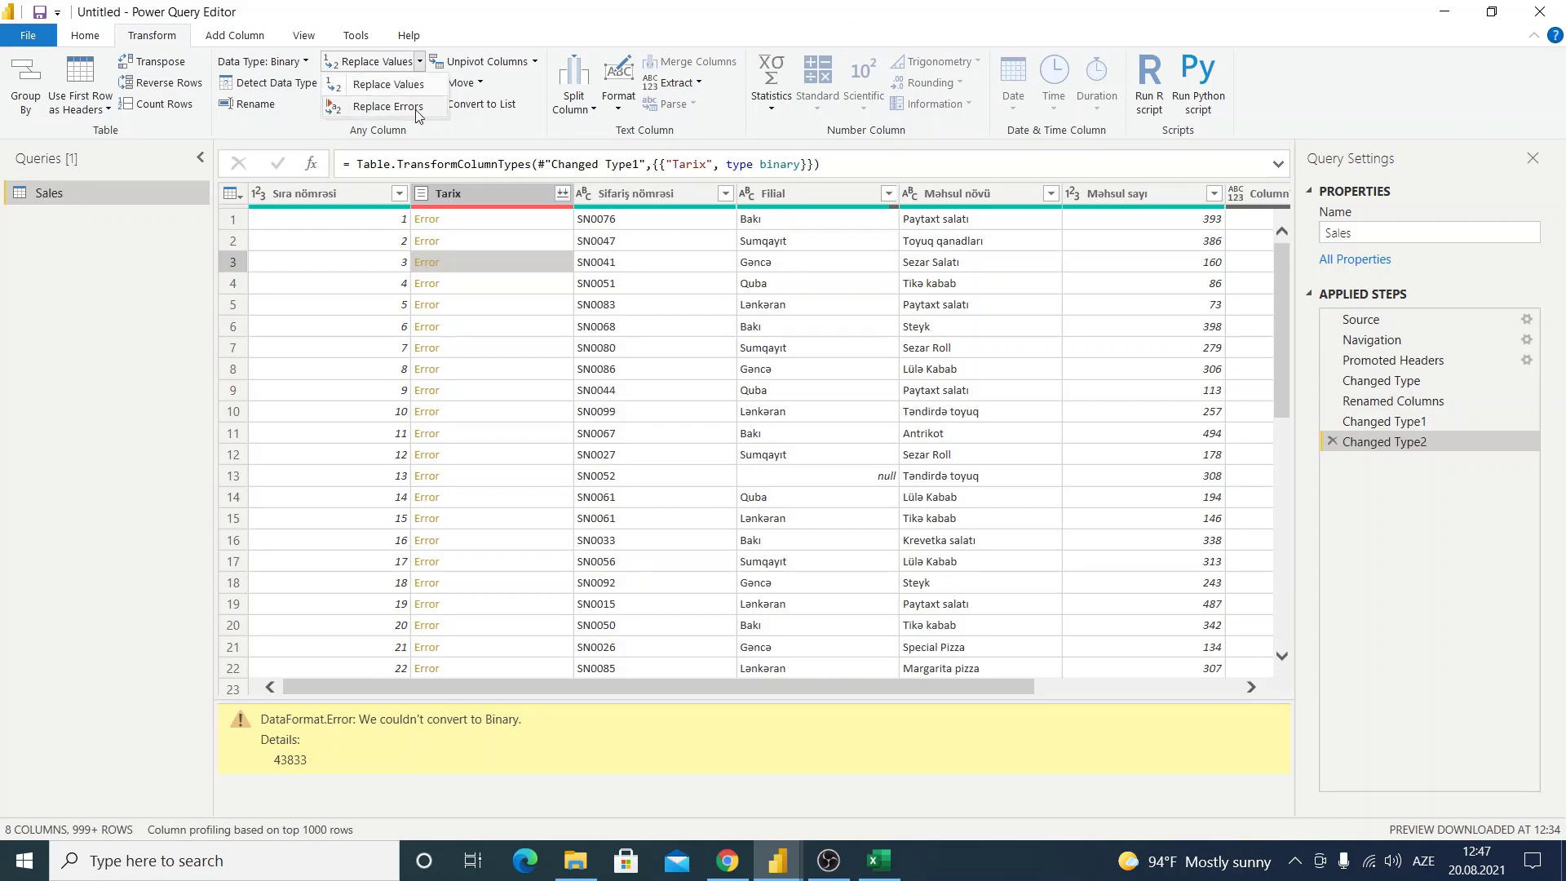
click(414, 107)
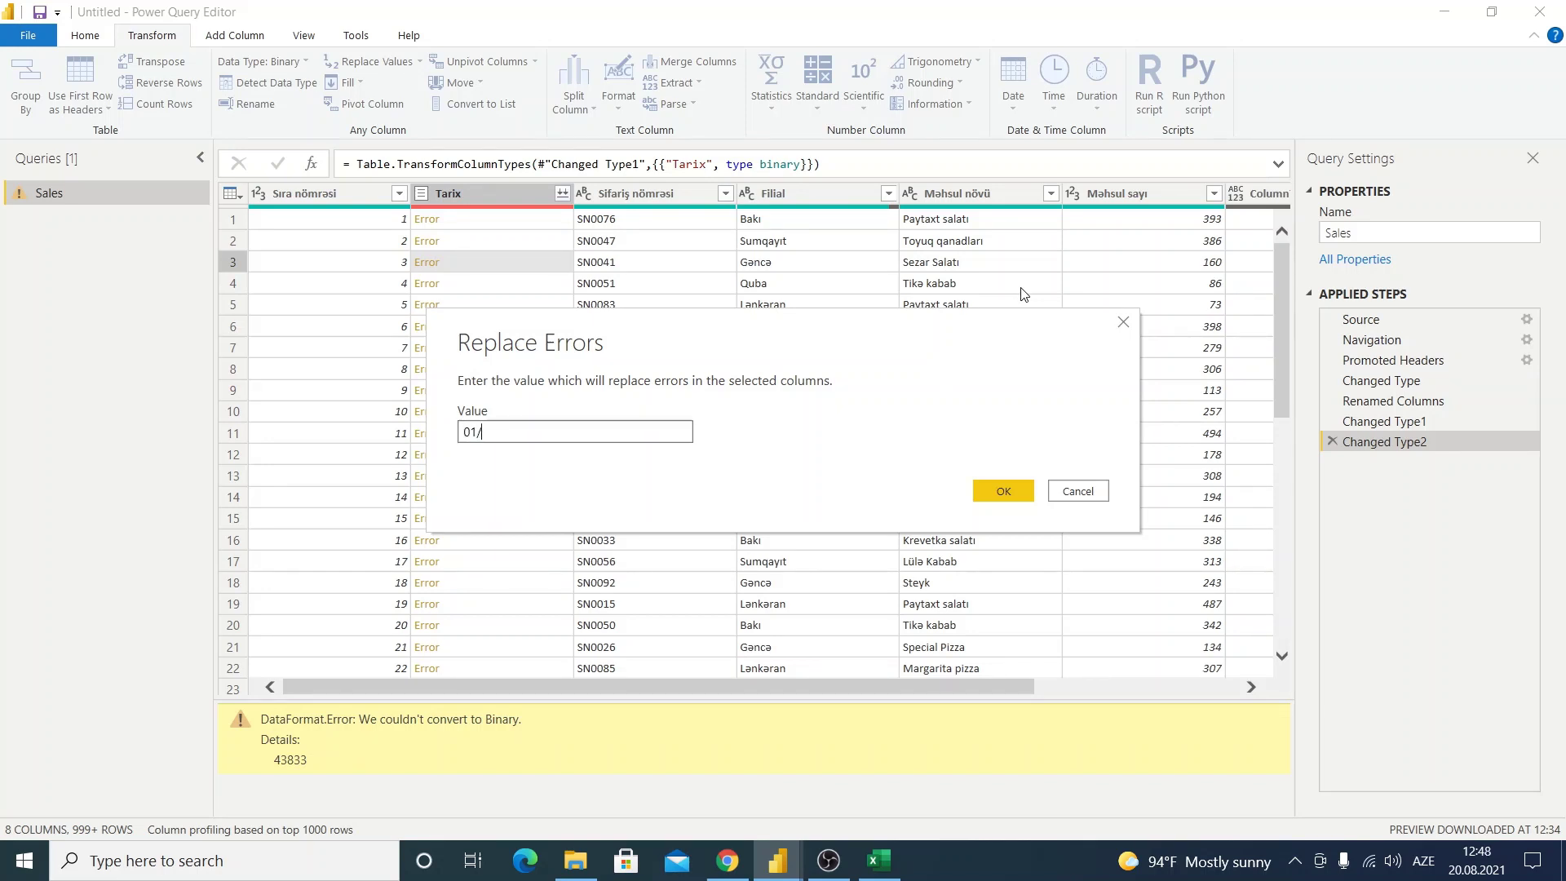
text(01/)
text(2021)
click(985, 490)
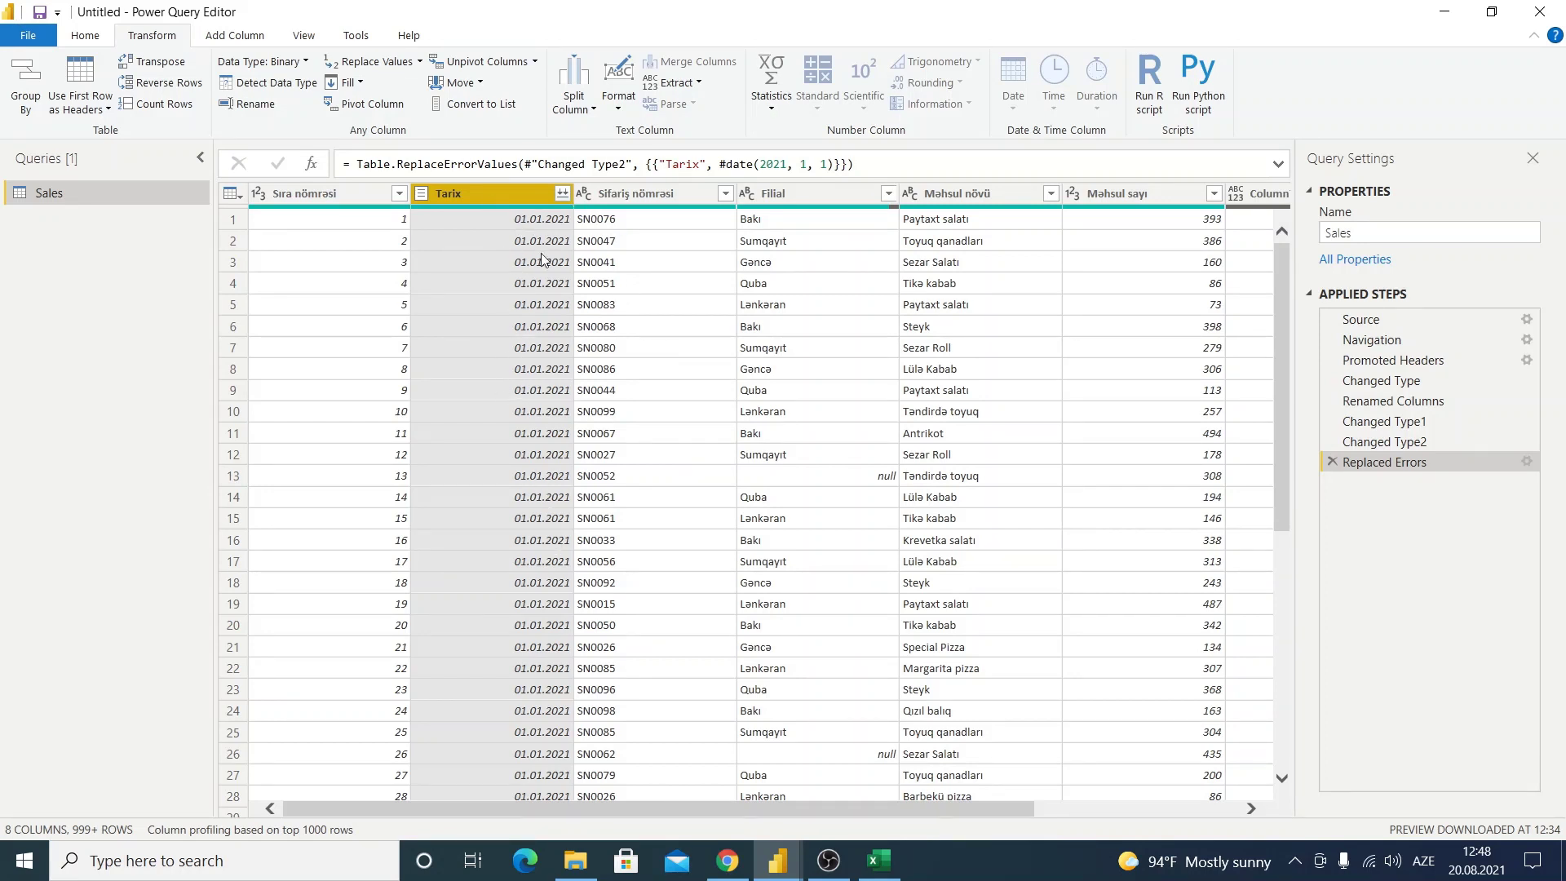
click(1331, 463)
click(1331, 442)
click(1329, 421)
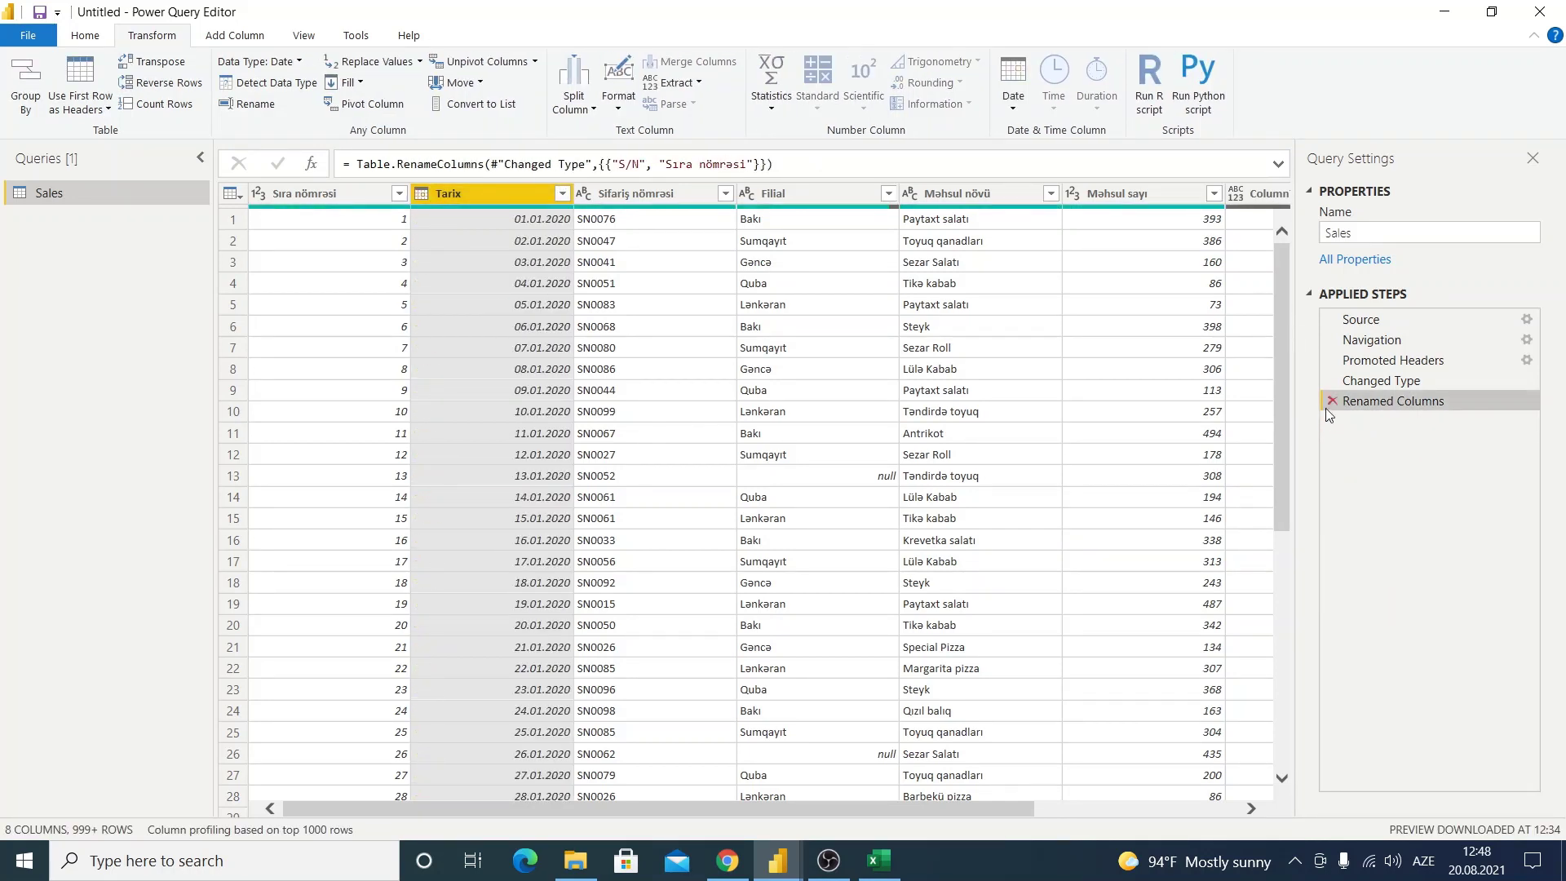
click(1329, 401)
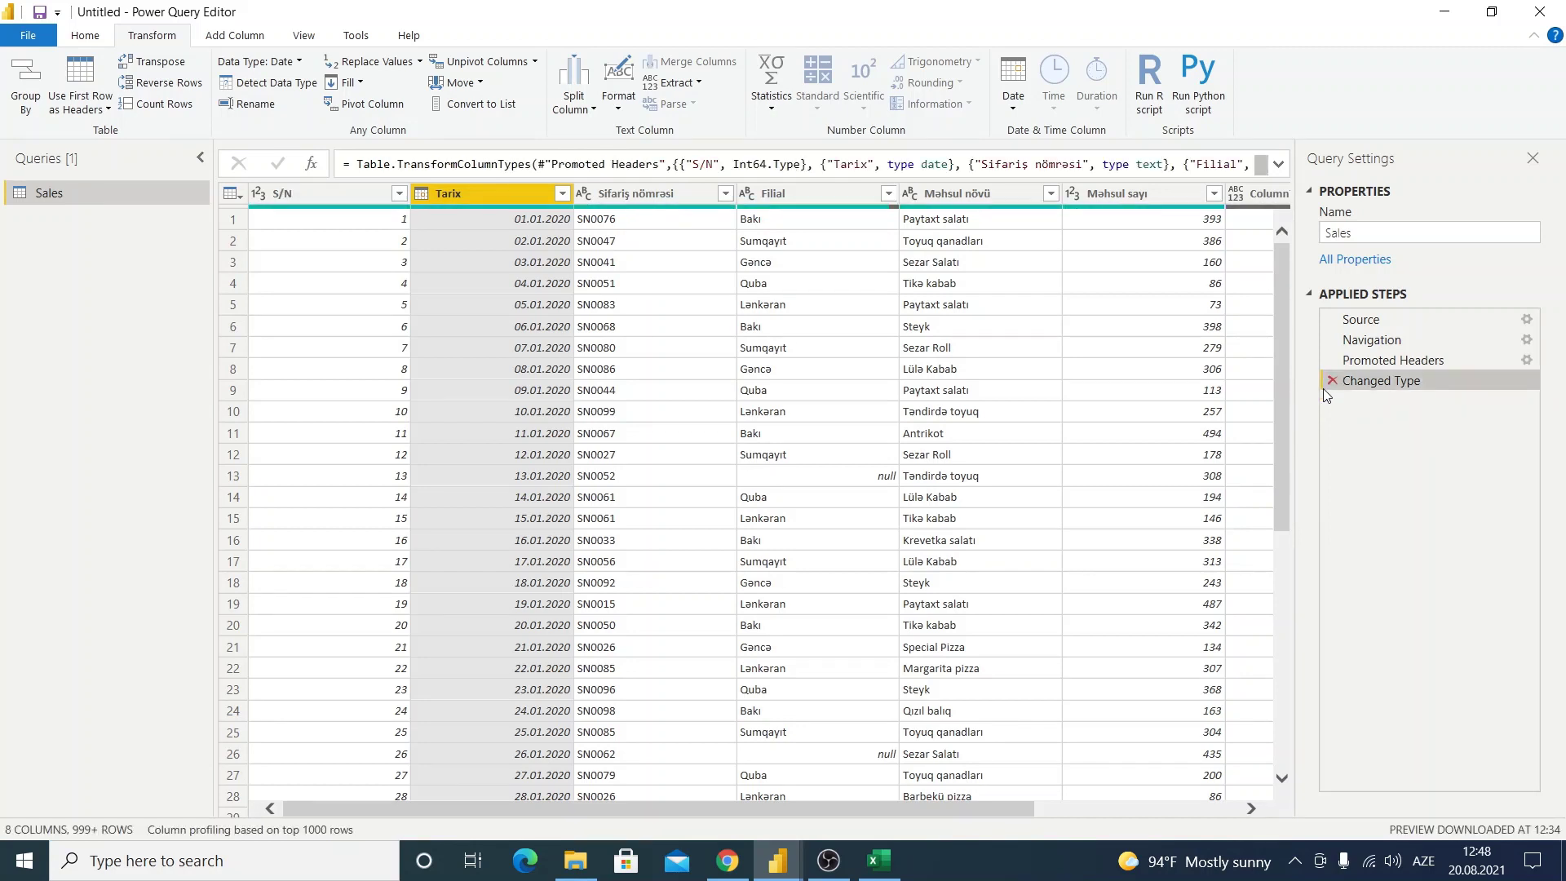
click(501, 240)
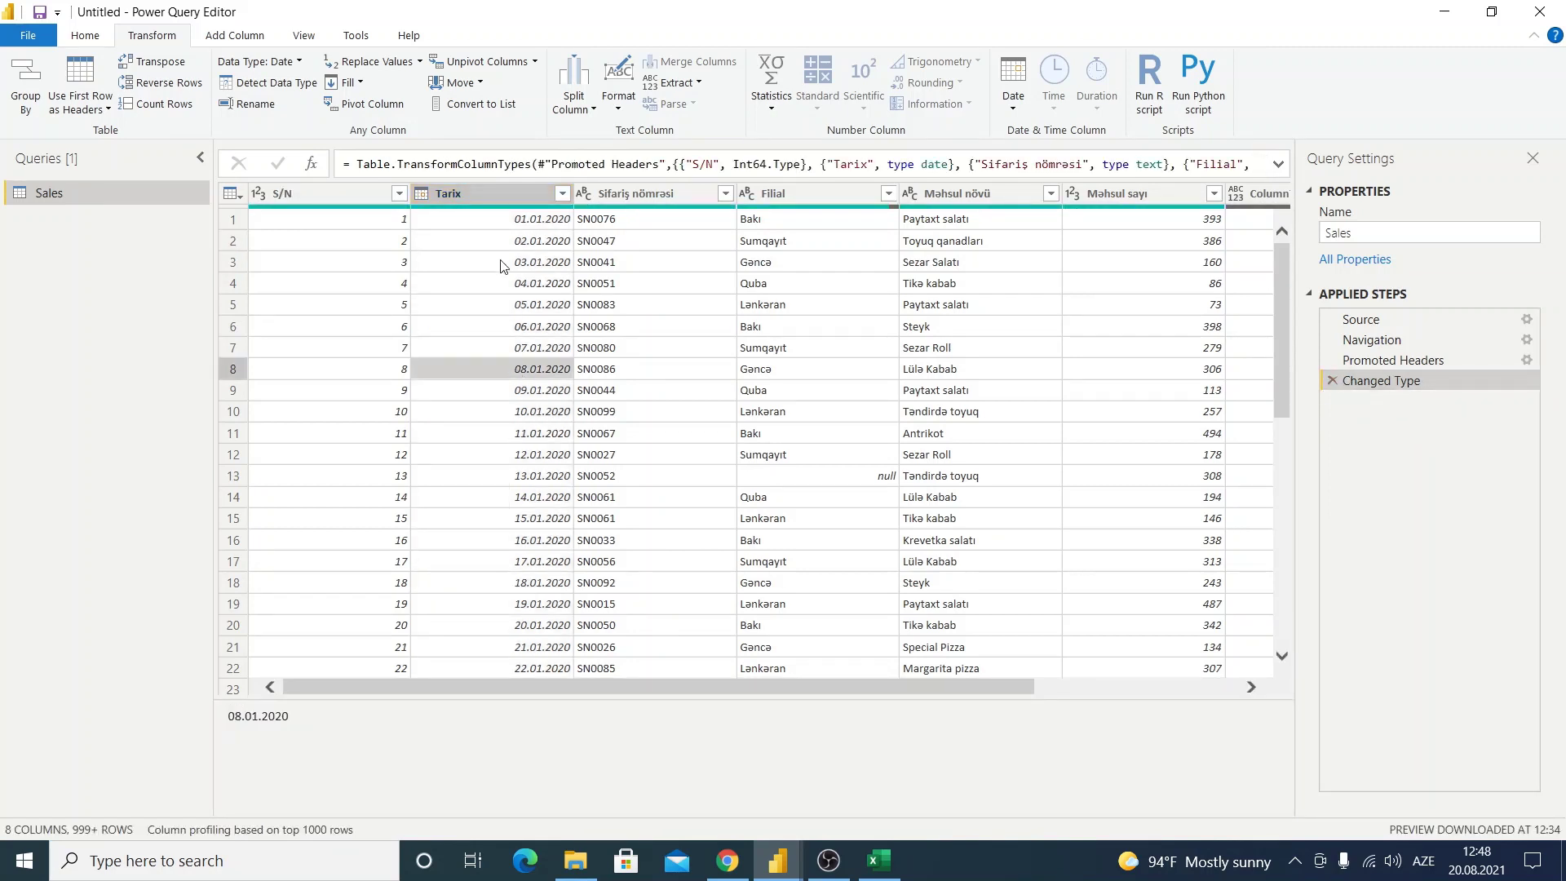
click(487, 214)
click(478, 194)
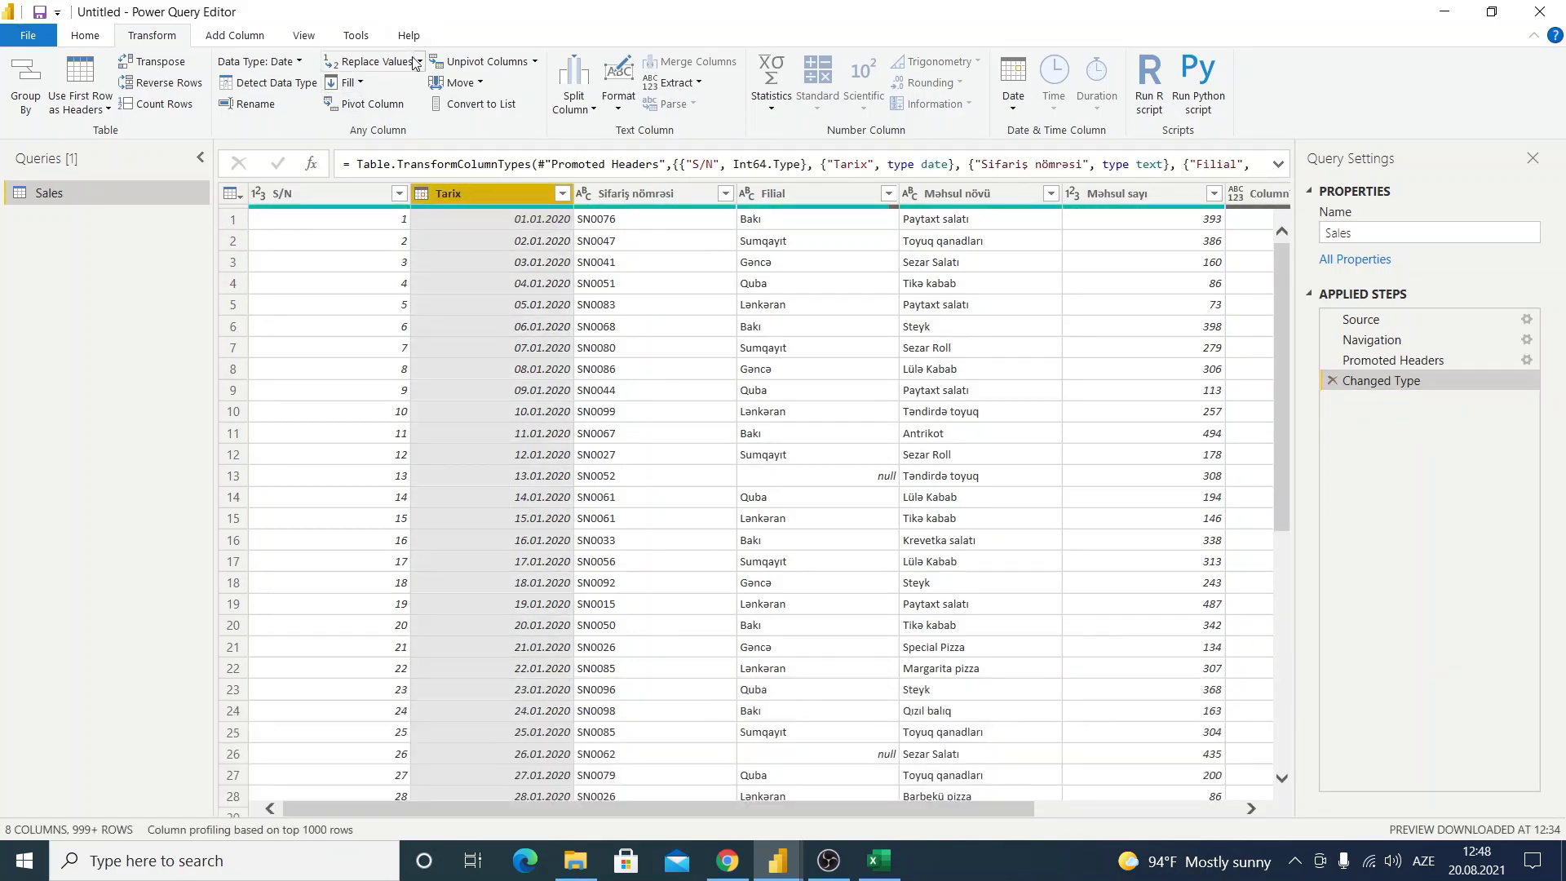
click(421, 62)
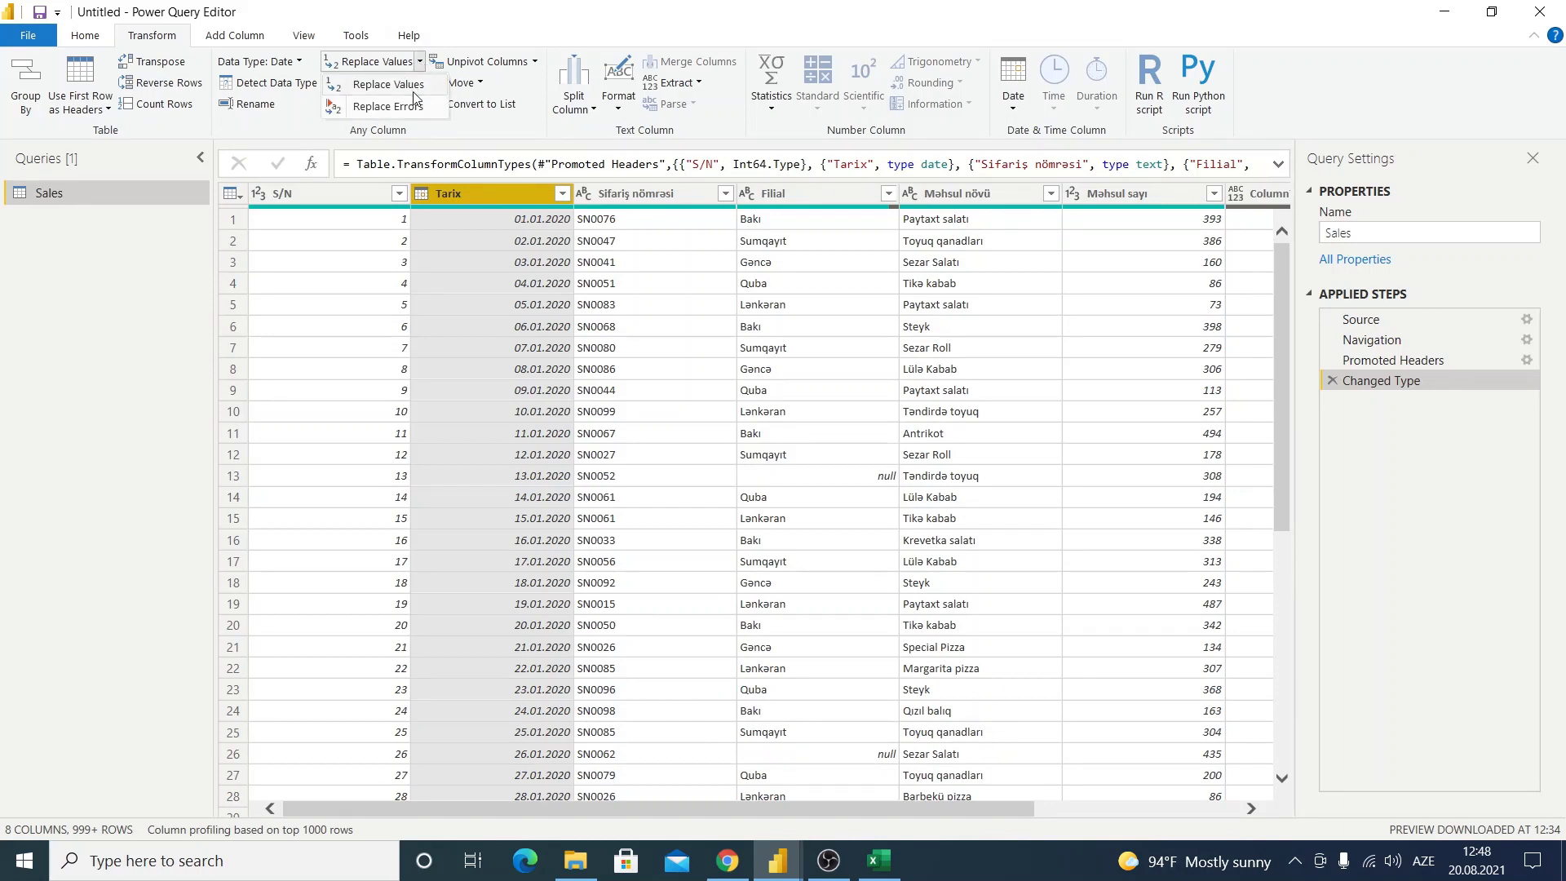
click(482, 352)
click(515, 368)
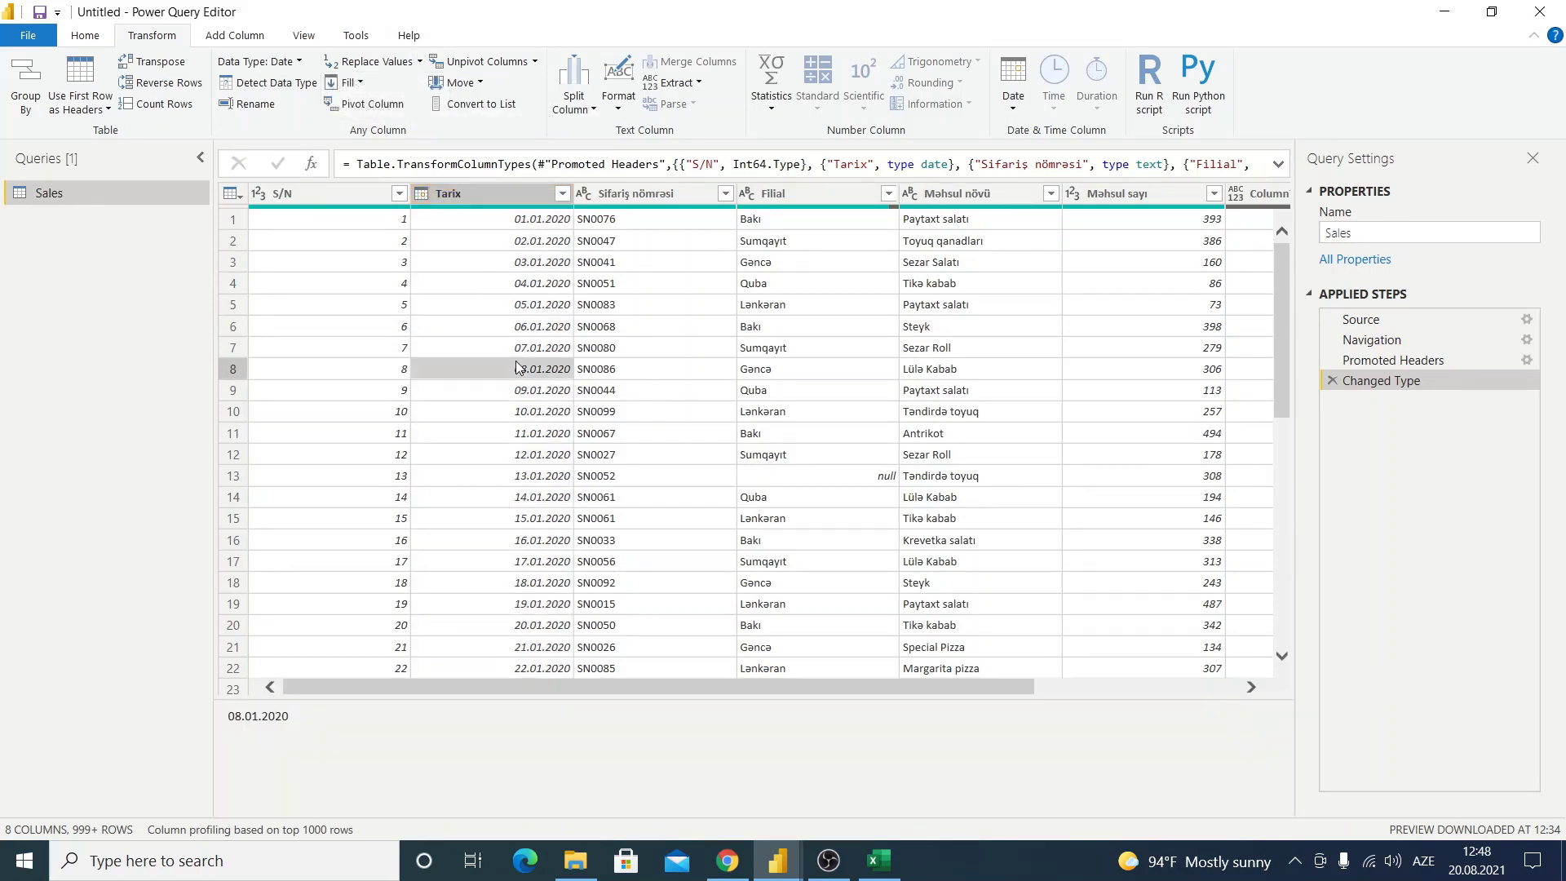
click(509, 459)
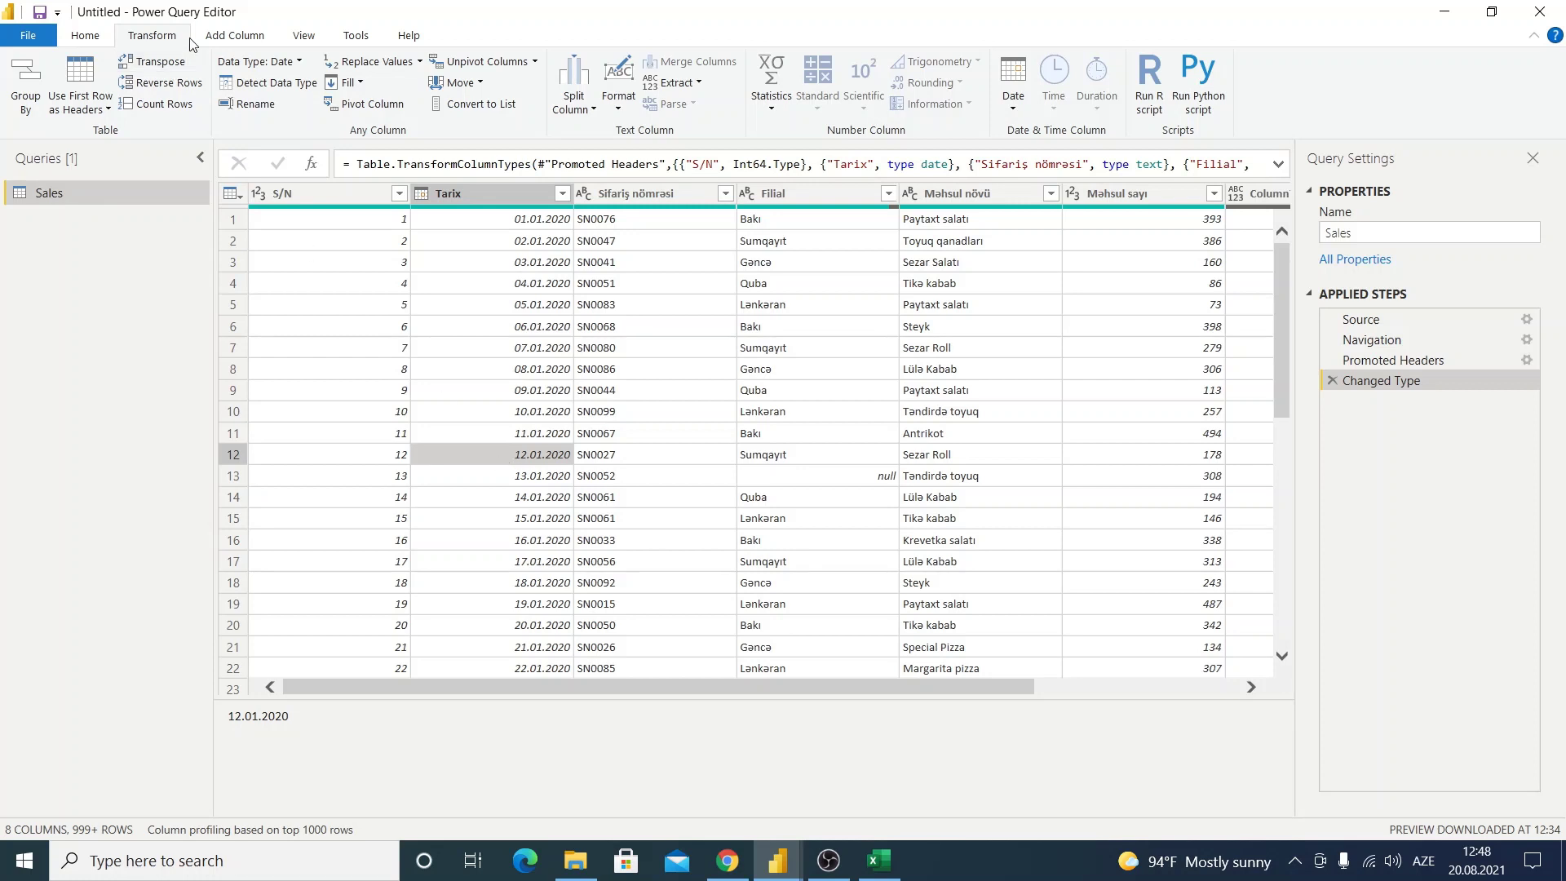
click(359, 66)
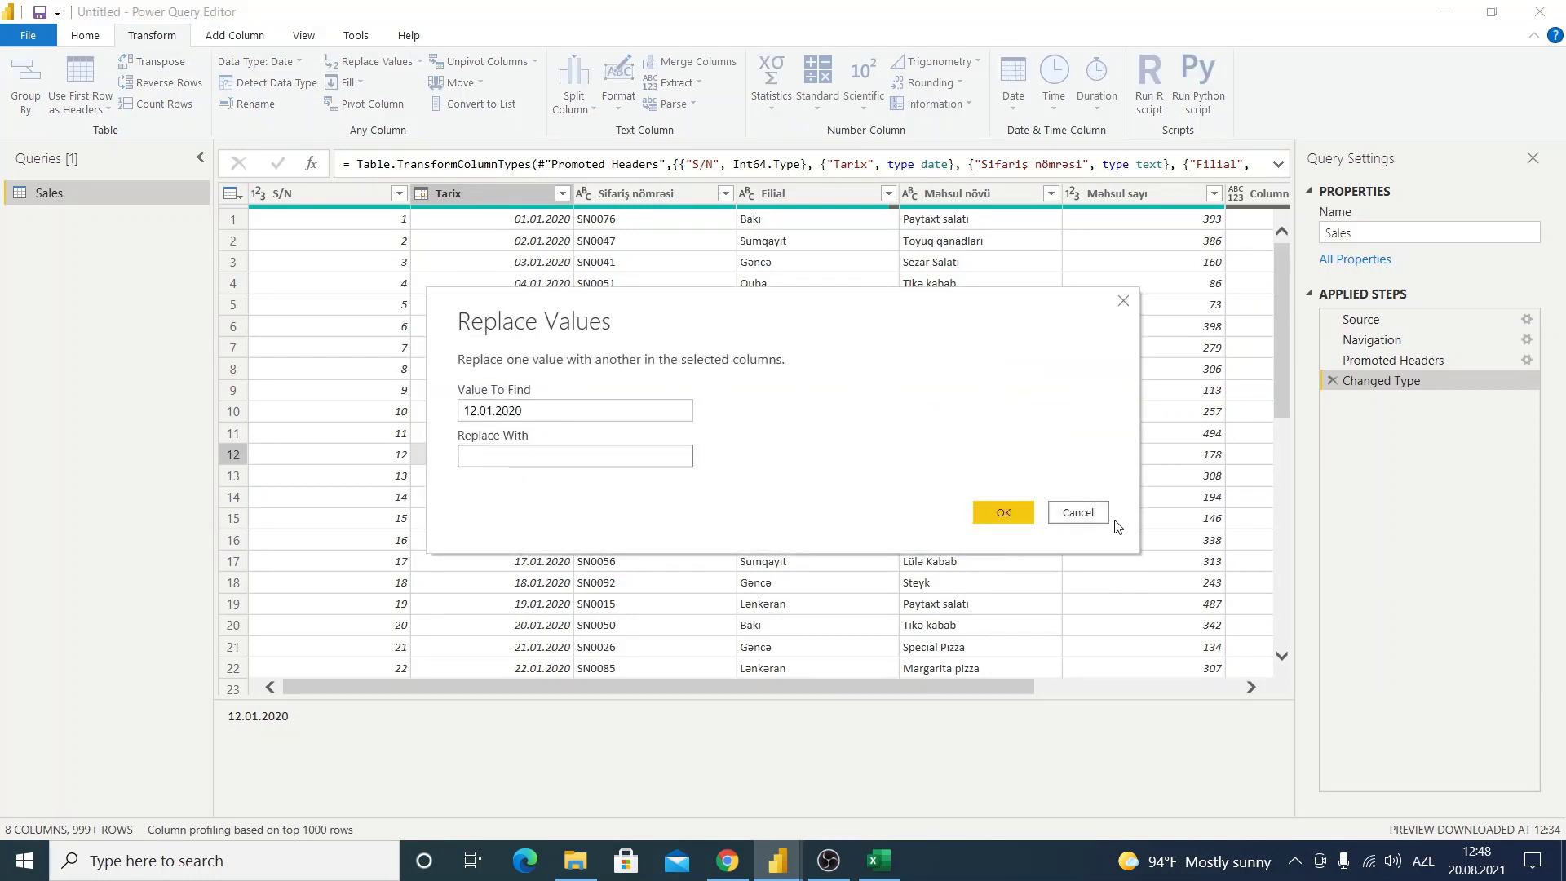
click(1091, 513)
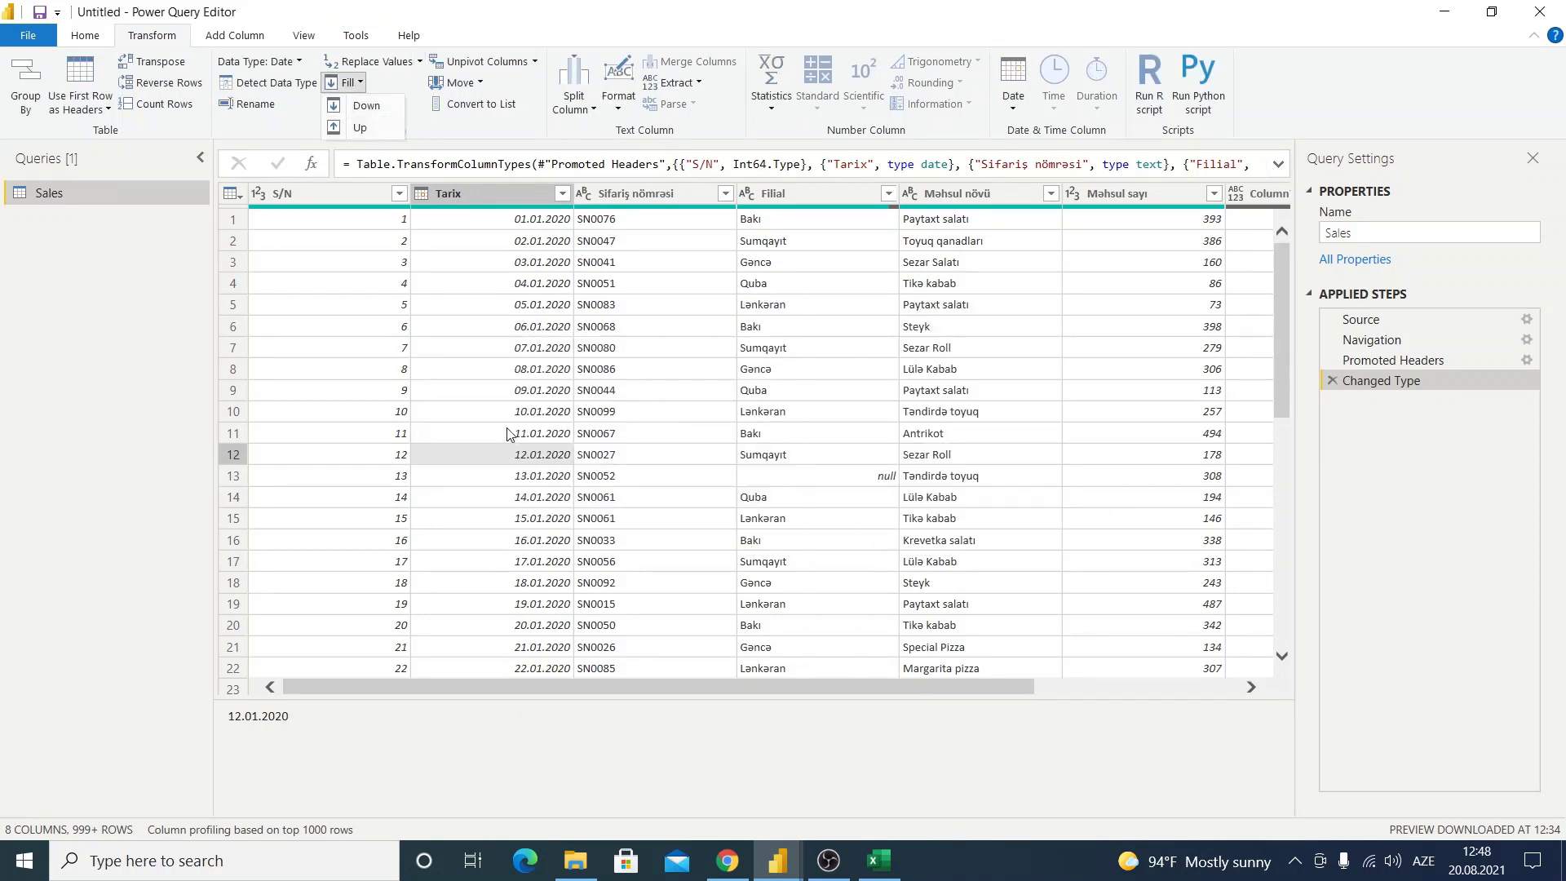
click(873, 478)
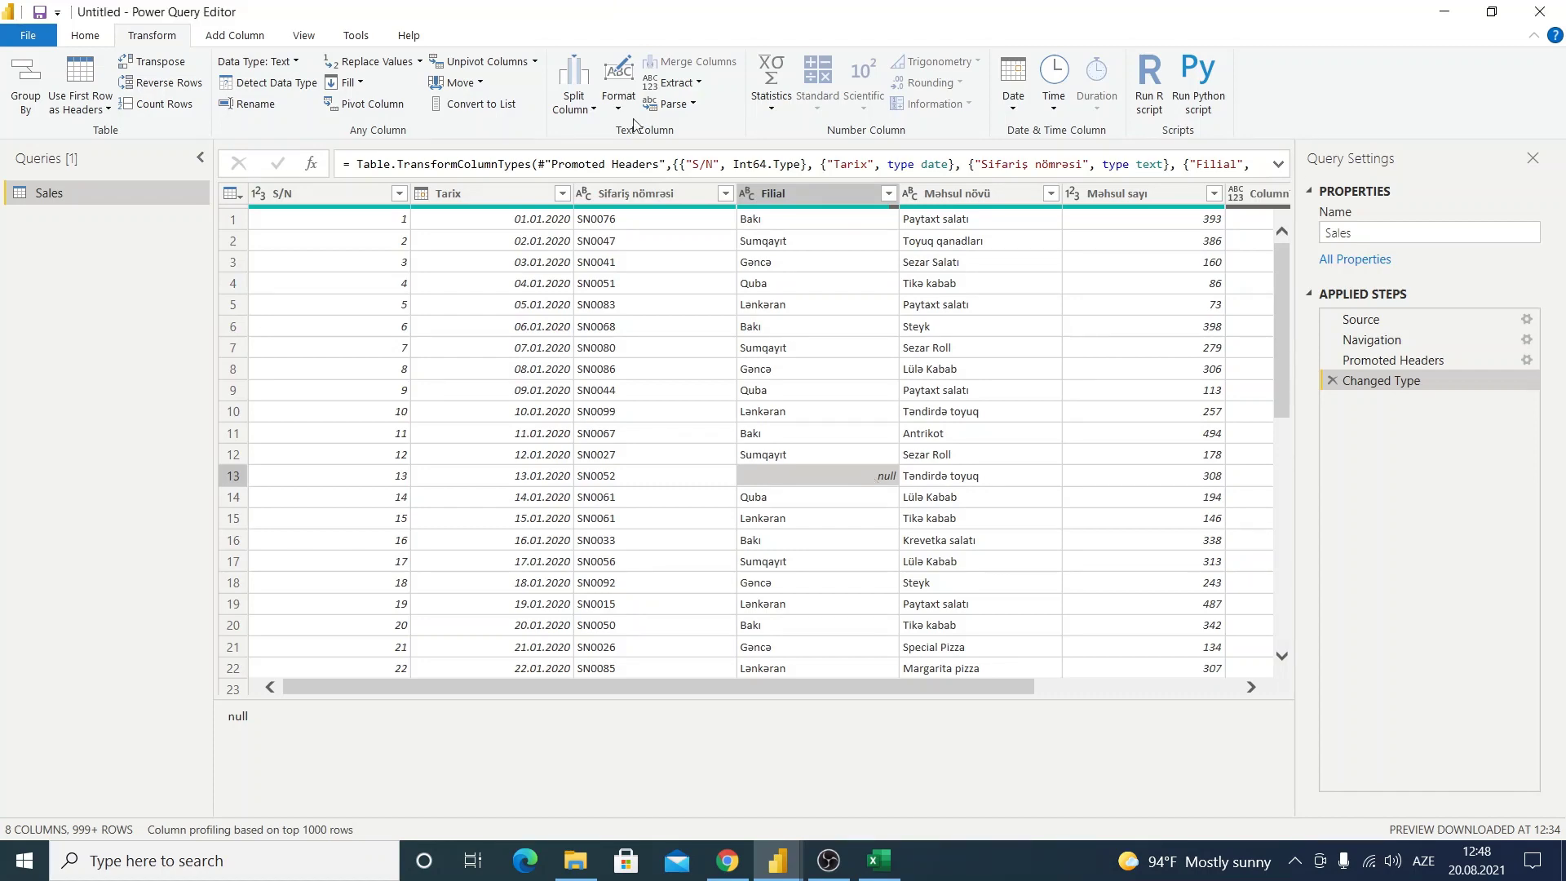
scroll(861, 461, down, 3)
scroll(848, 447, down, 3)
scroll(848, 447, down, 2)
scroll(848, 447, down, 4)
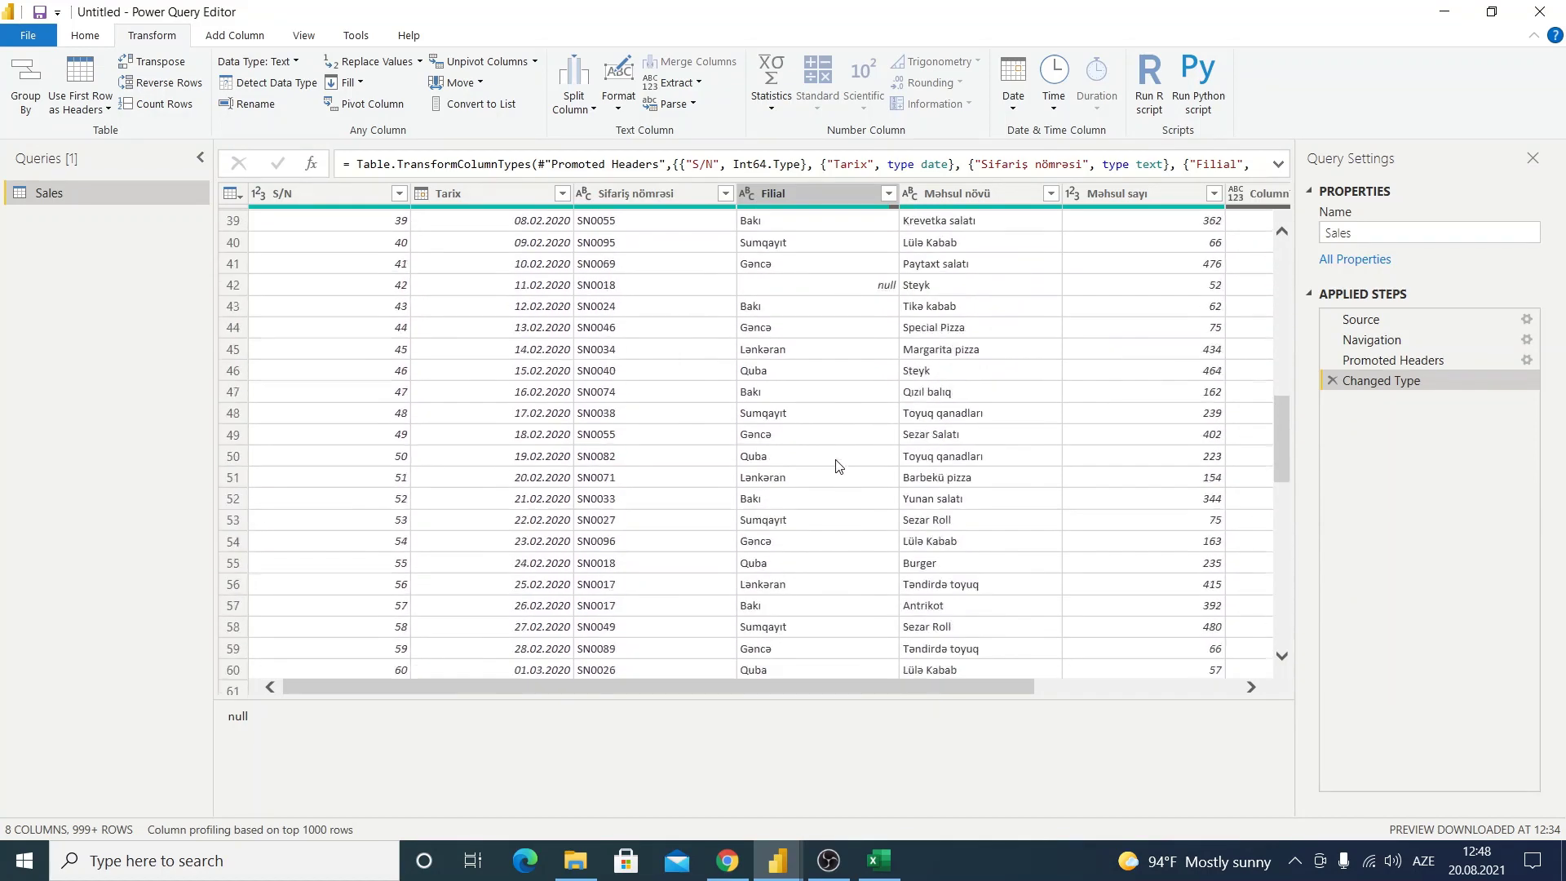
scroll(836, 457, up, 9)
scroll(831, 459, up, 2)
scroll(831, 459, up, 2)
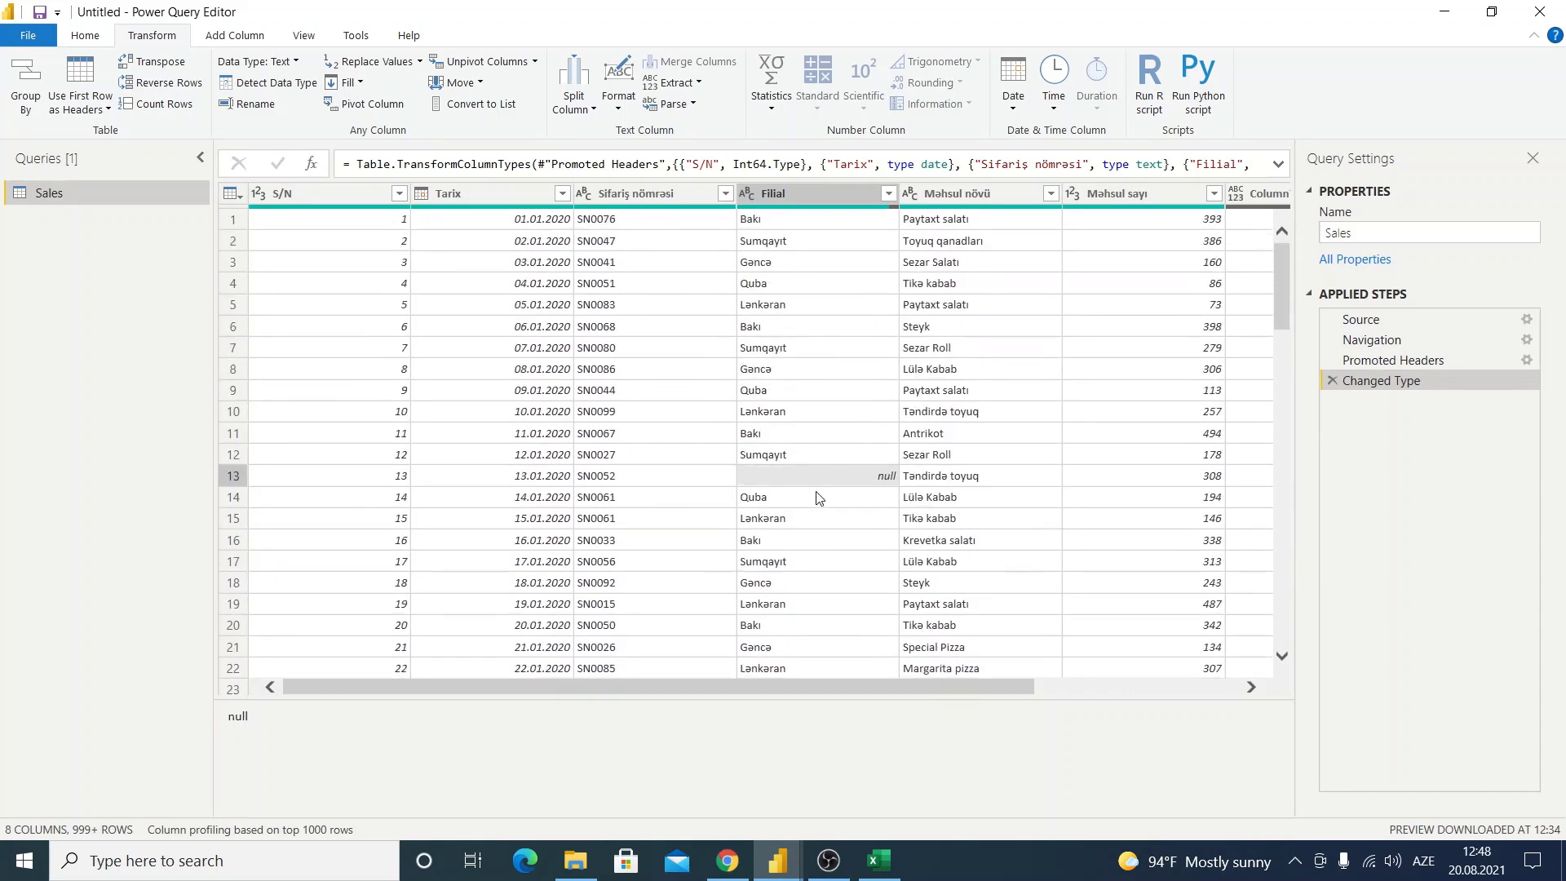
click(817, 454)
click(853, 475)
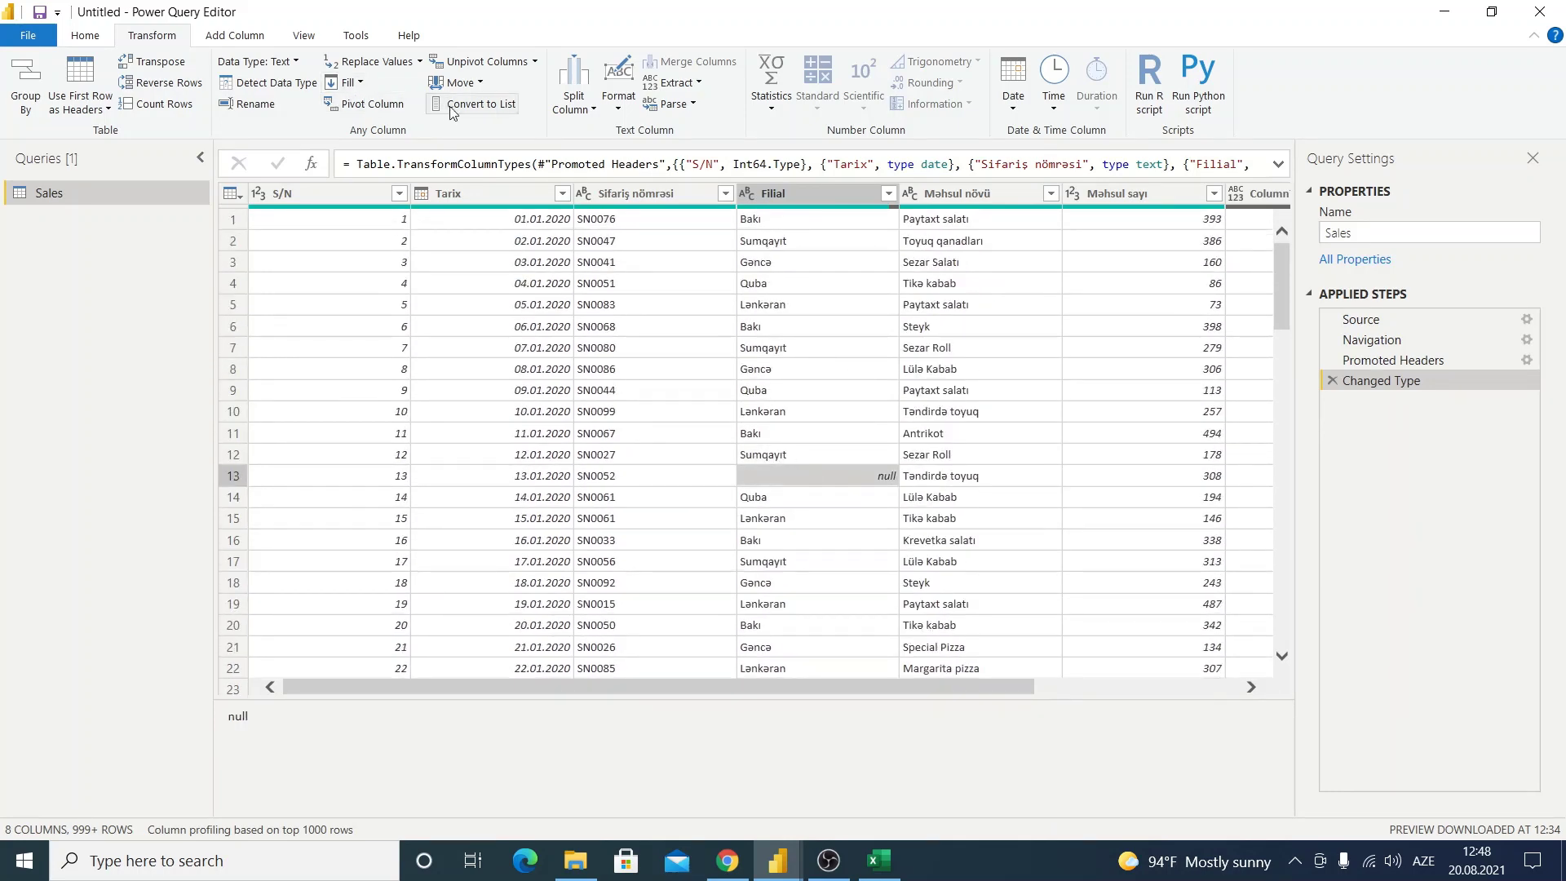
scroll(784, 440, down, 3)
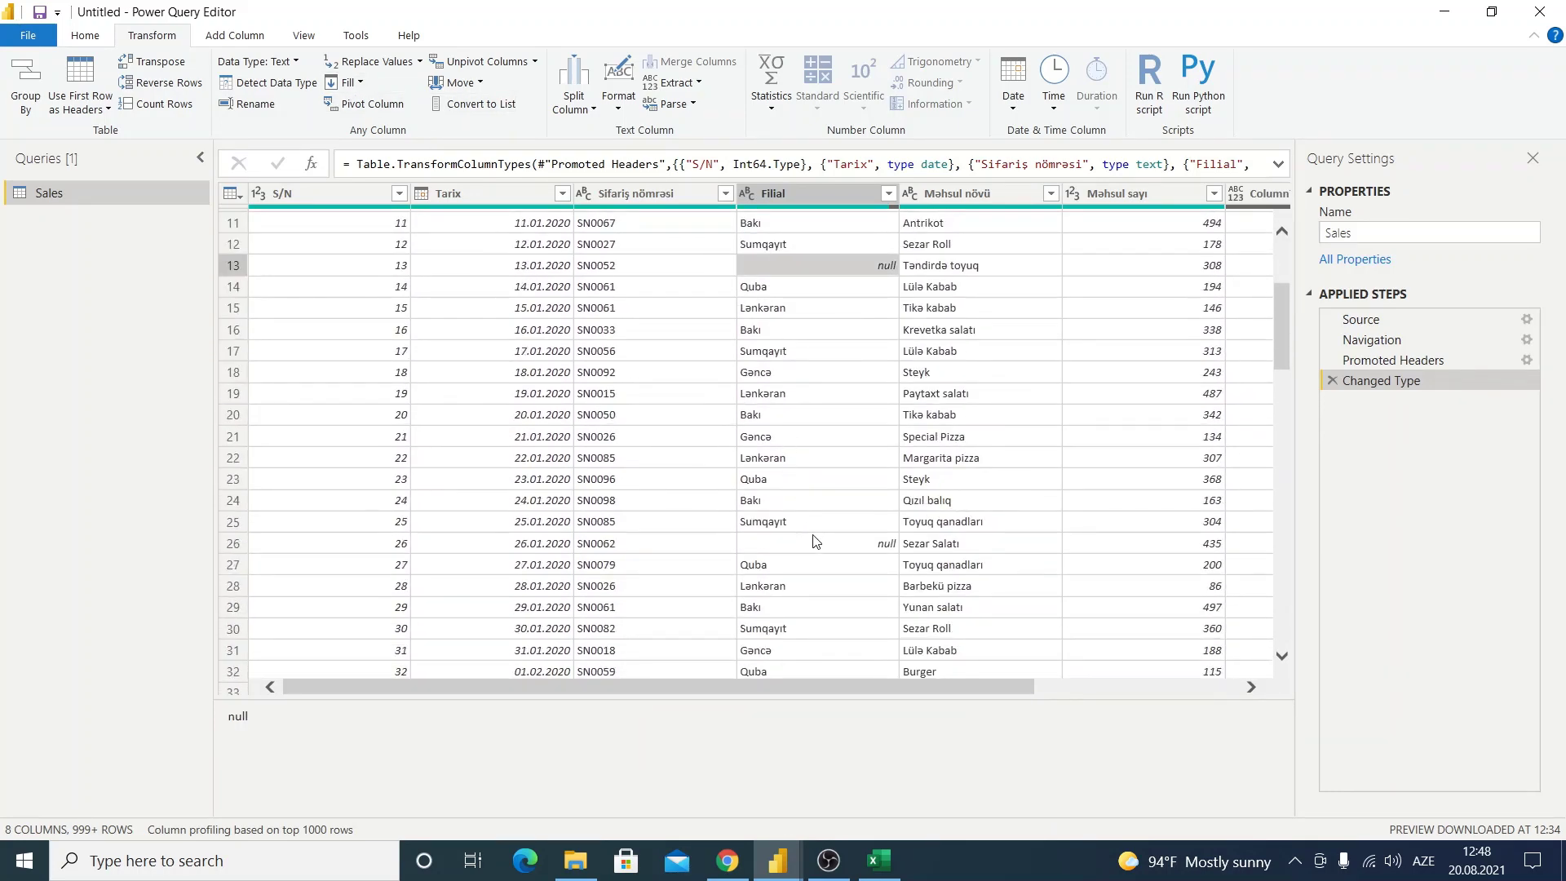
scroll(815, 538, down, 1)
click(860, 621)
scroll(860, 621, up, 4)
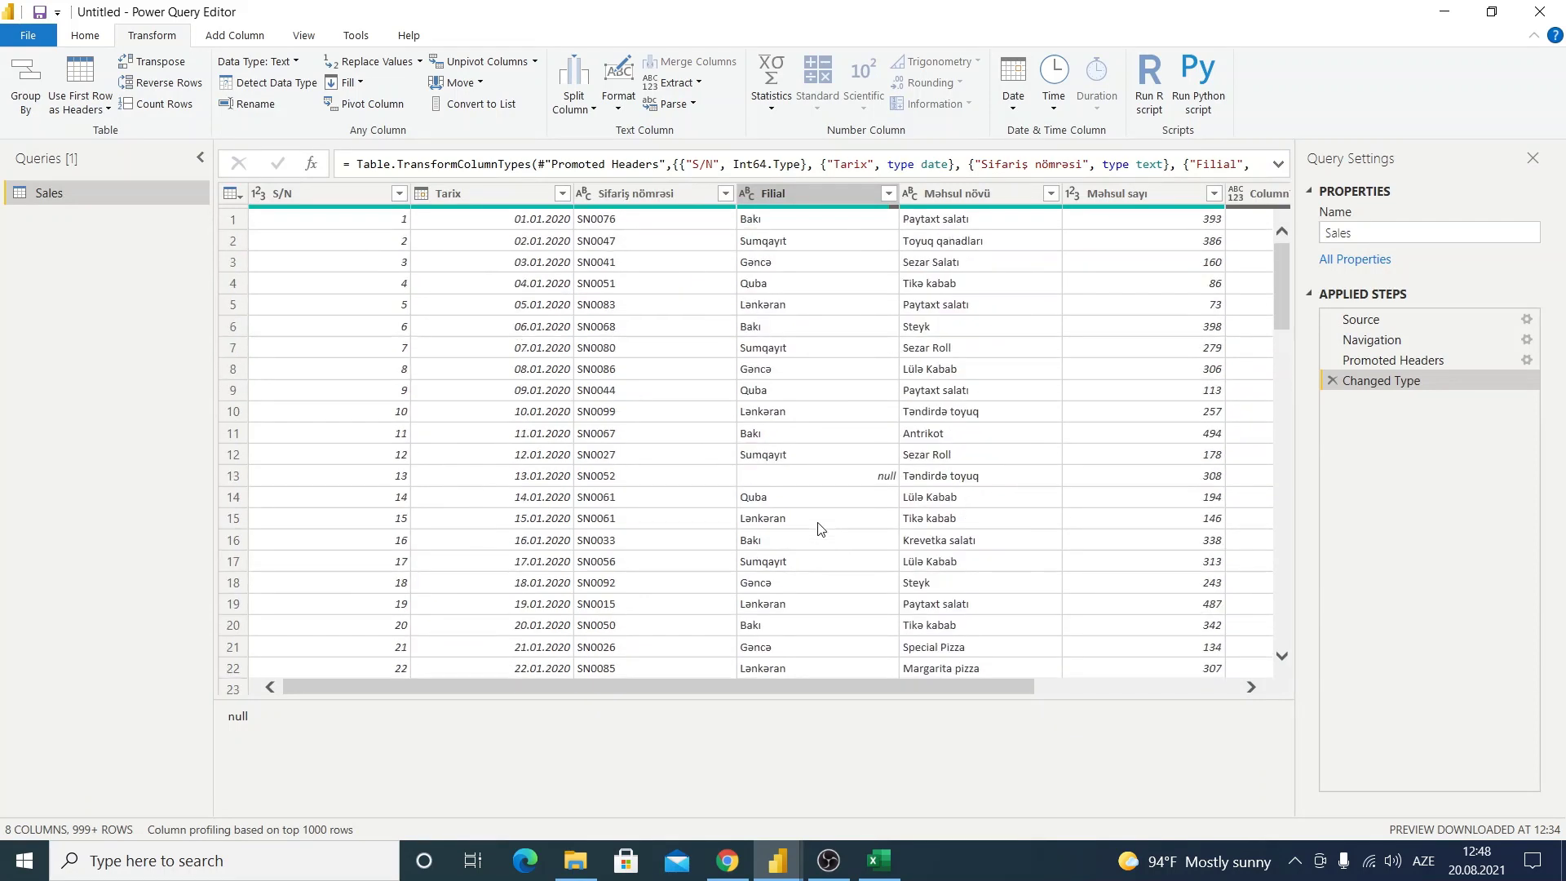
click(774, 282)
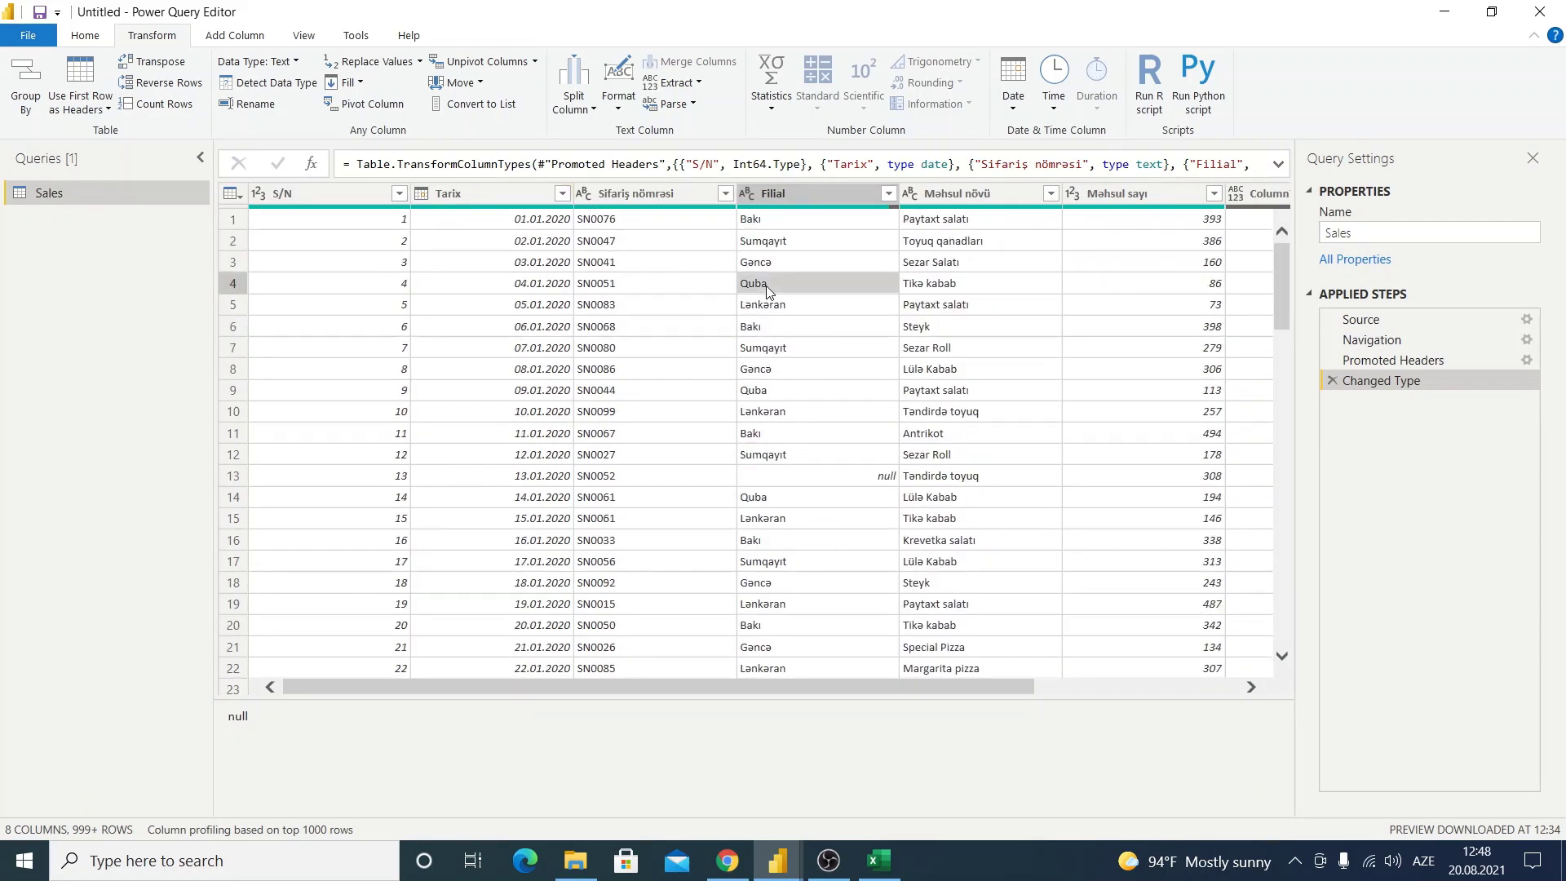
click(351, 83)
click(367, 106)
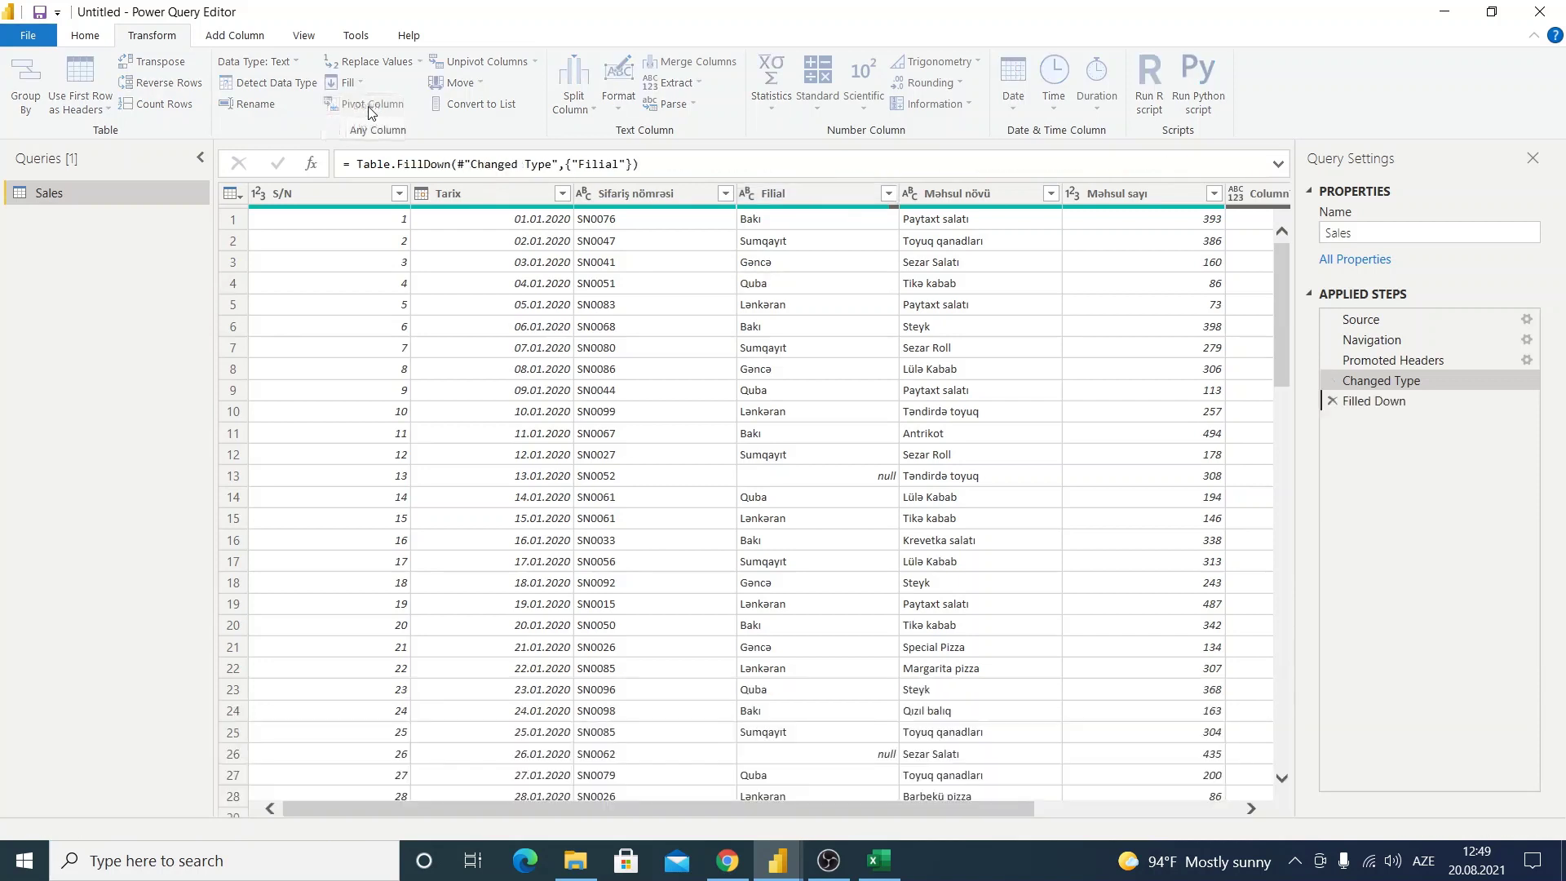
click(796, 479)
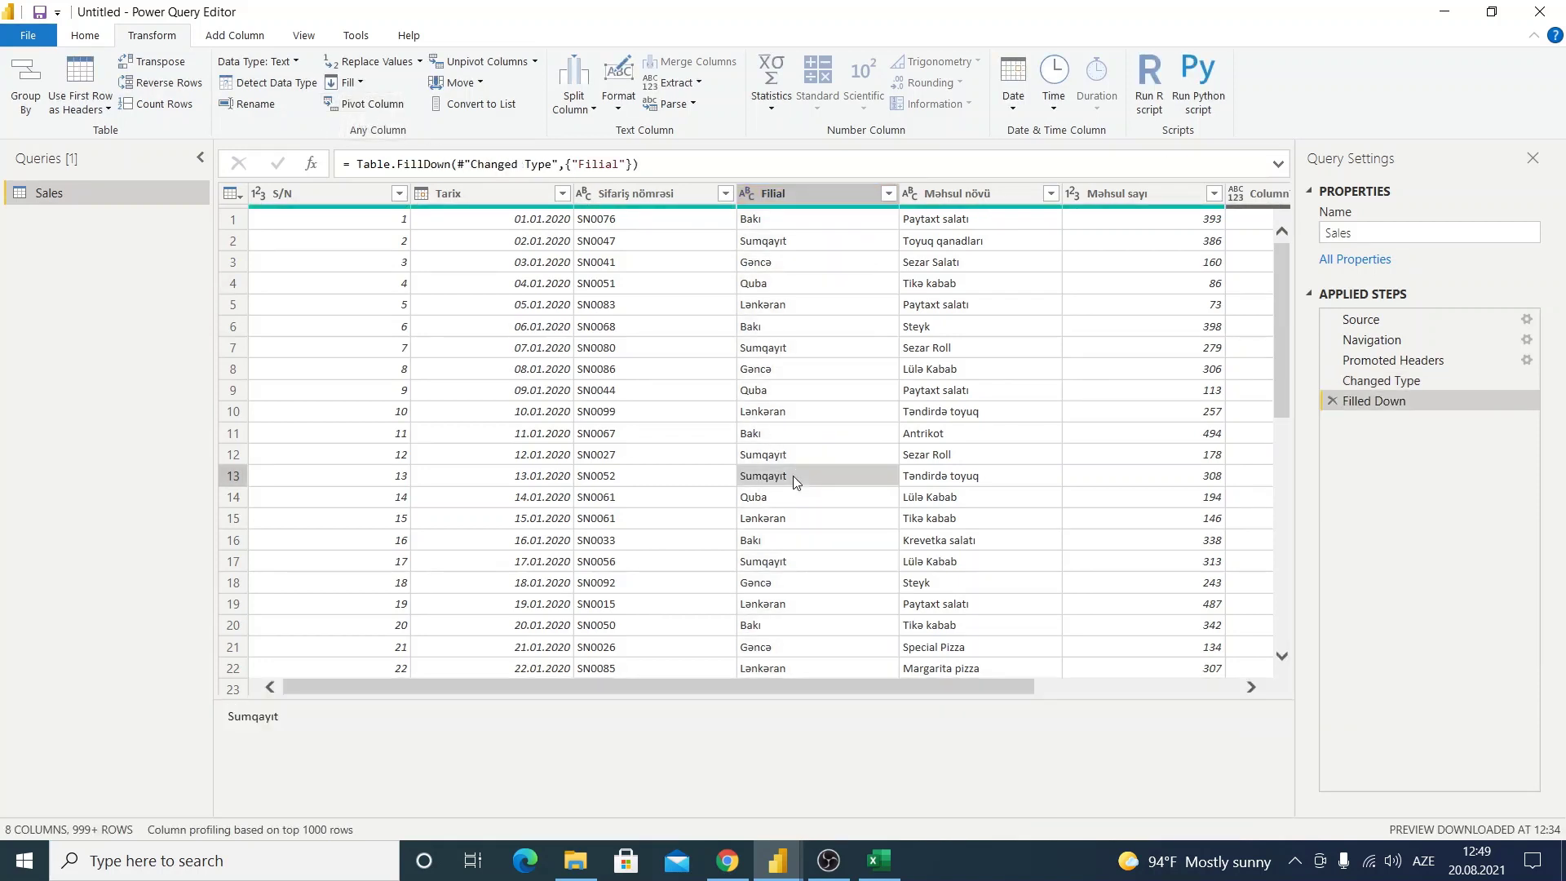
click(1332, 401)
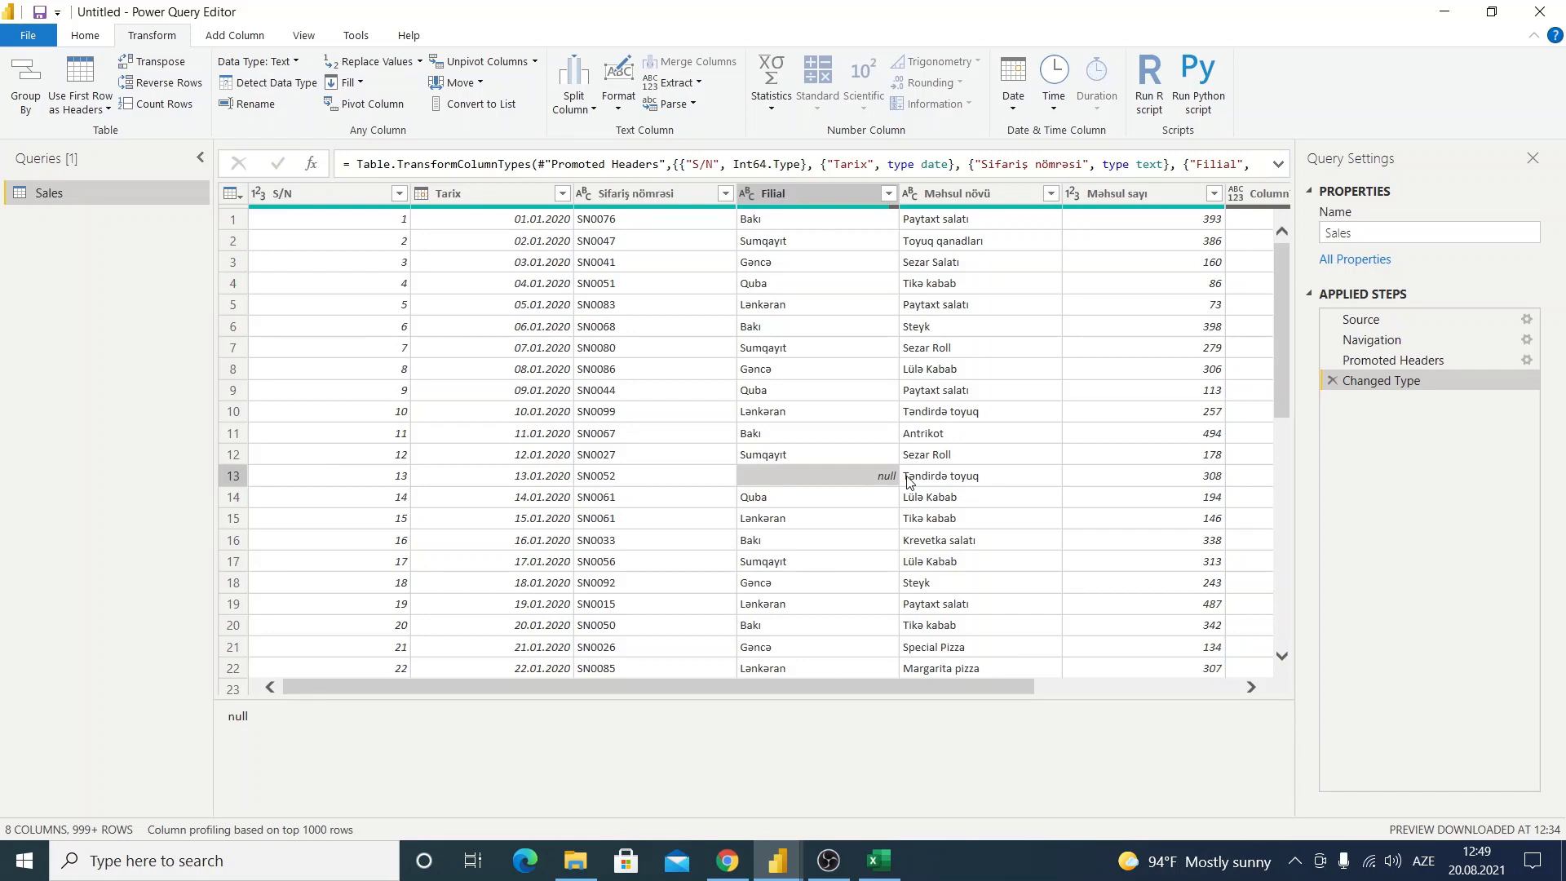
key(Up)
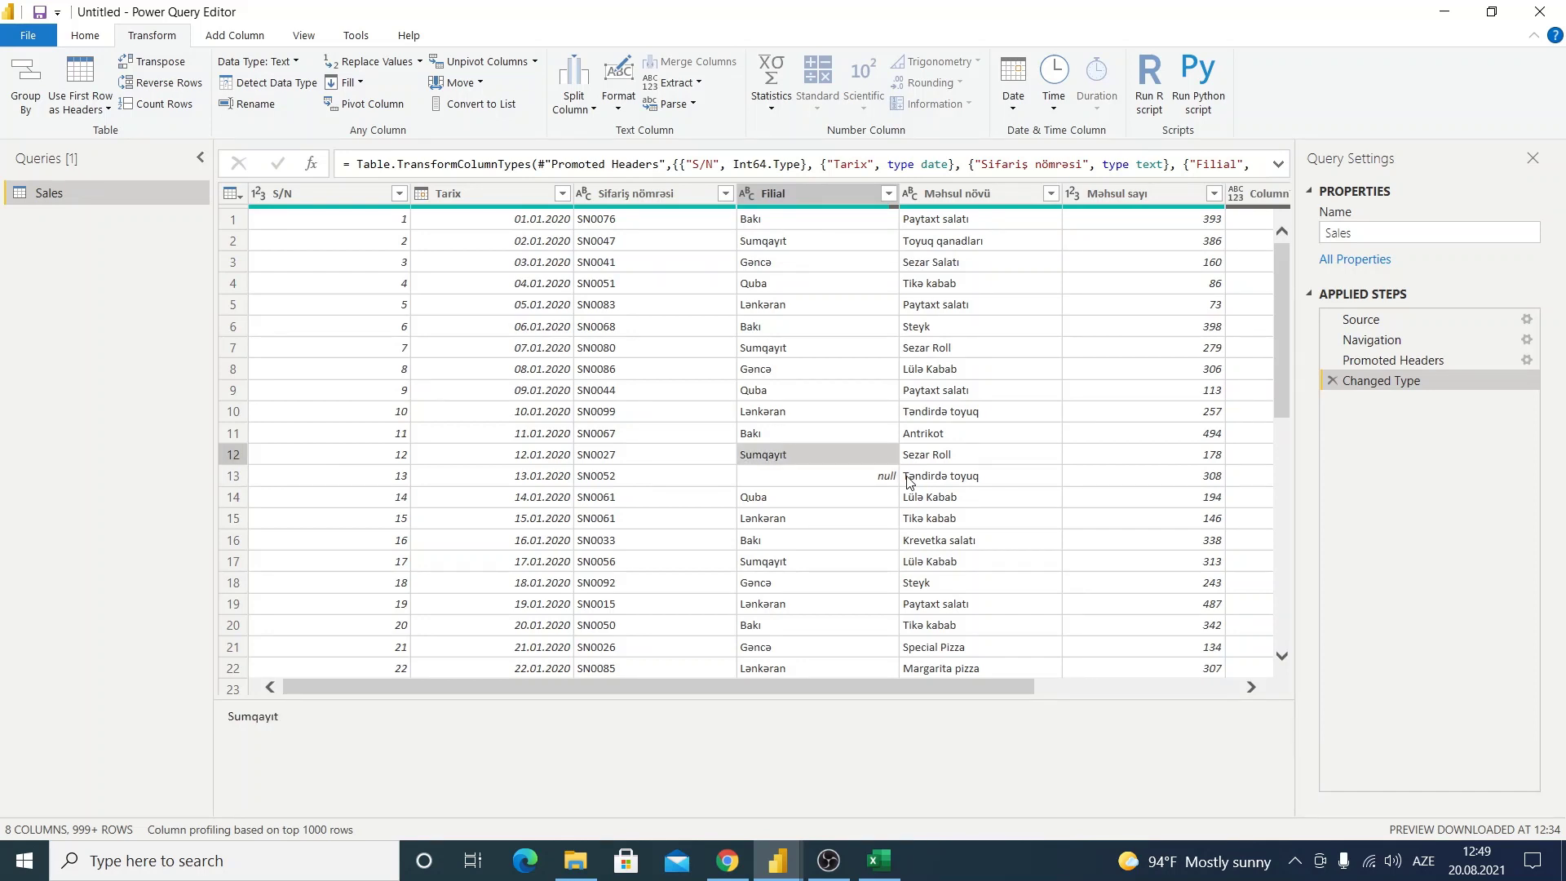
Step: Inspect the null Filial cells, then fill Filial down from the value above
key(Down)
key(Down)
key(Down)
key(Down)
key(Down)
key(Down)
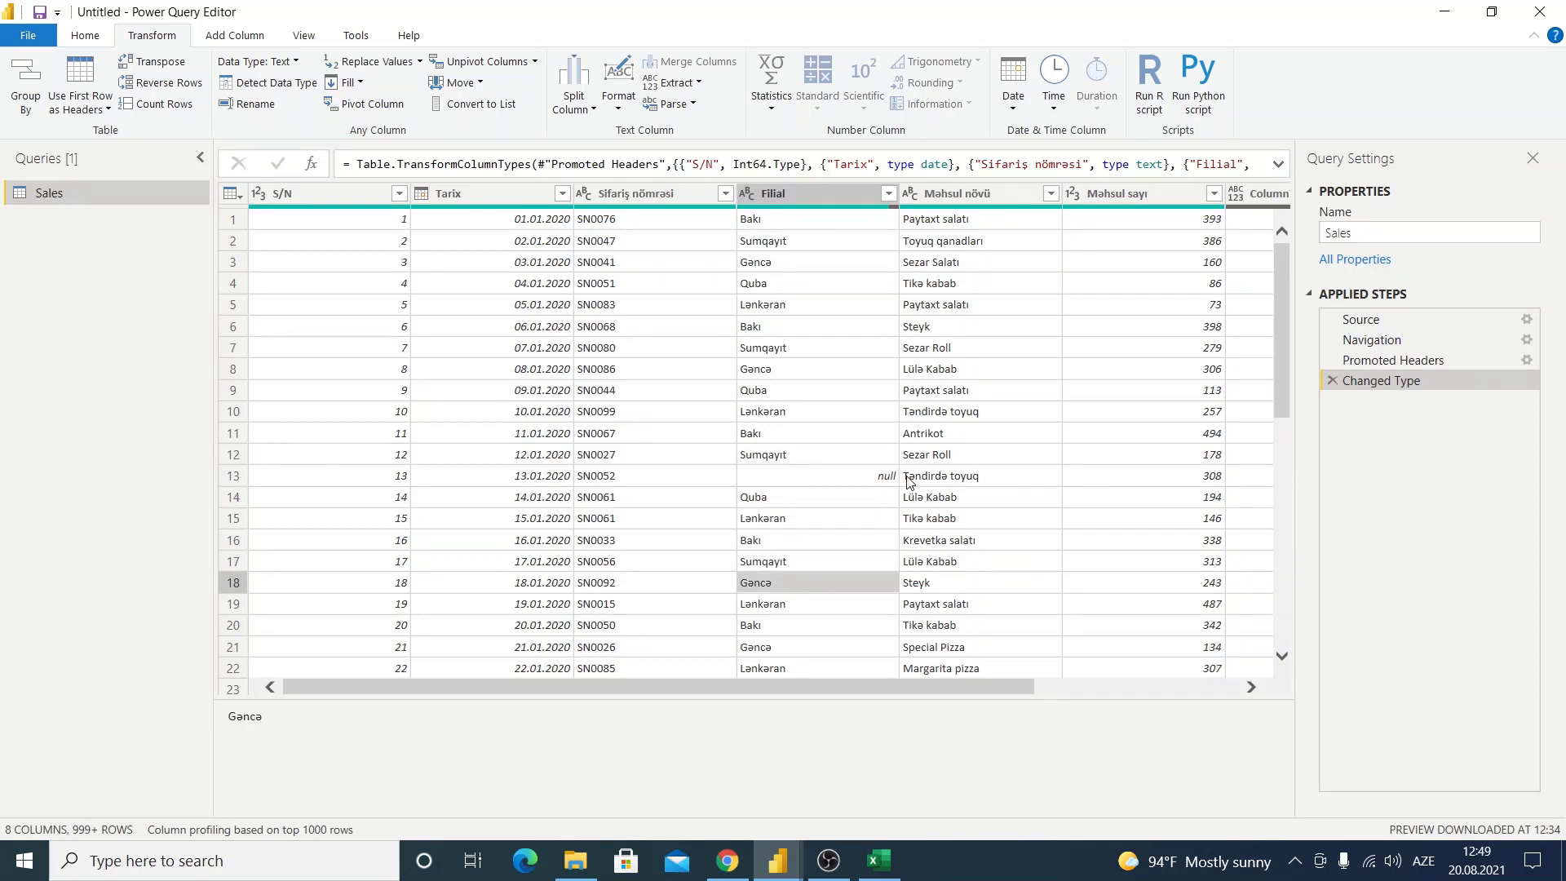
key(Up)
key(Up)
key(Up)
key(Up)
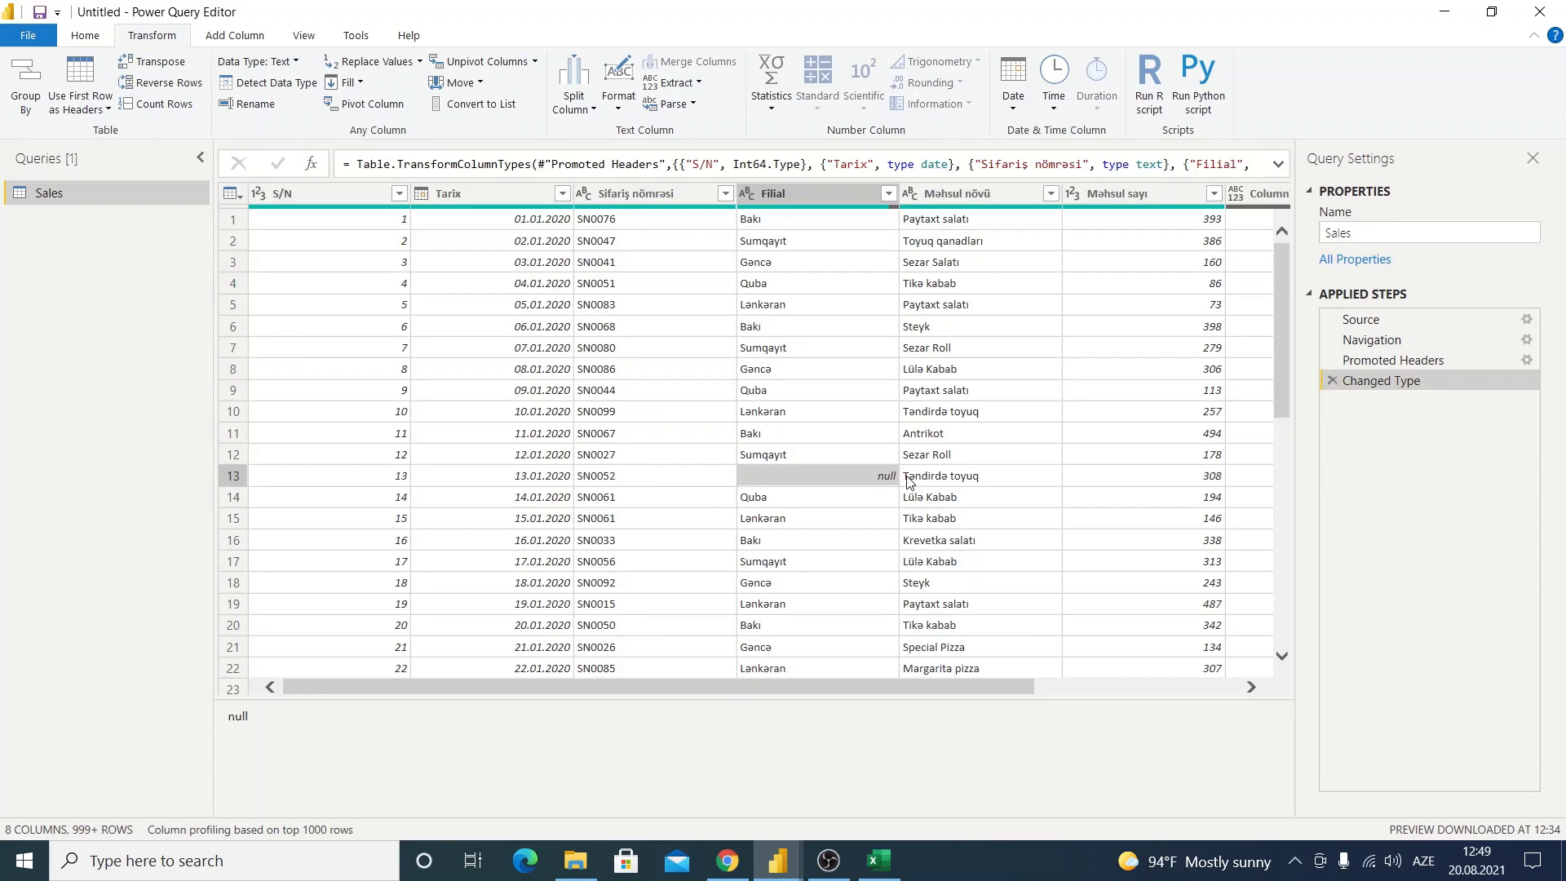
key(Down)
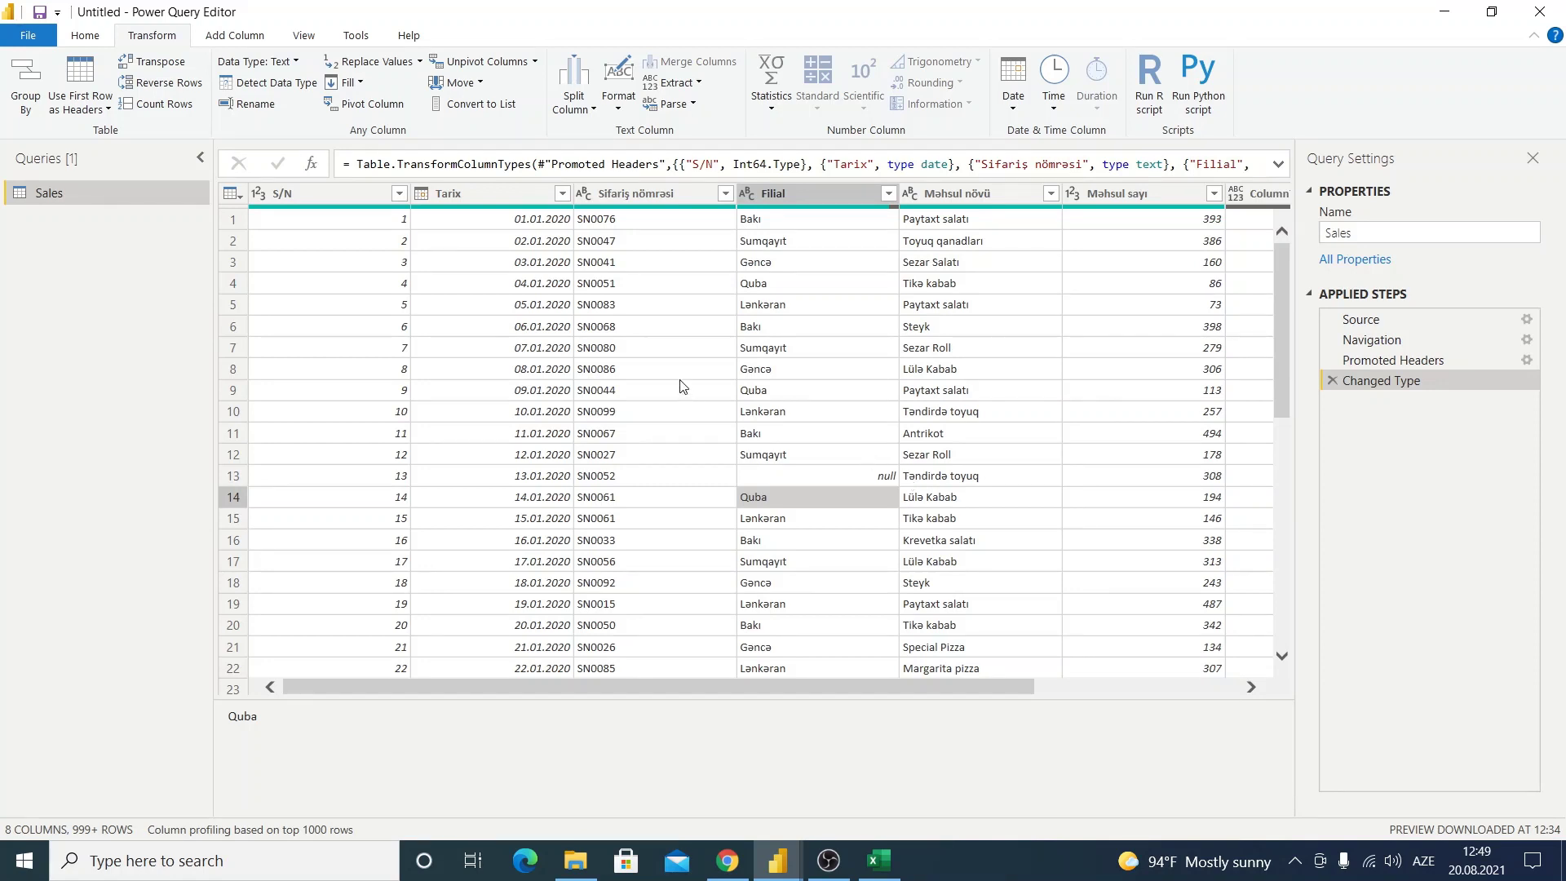
scroll(779, 462, down, 1)
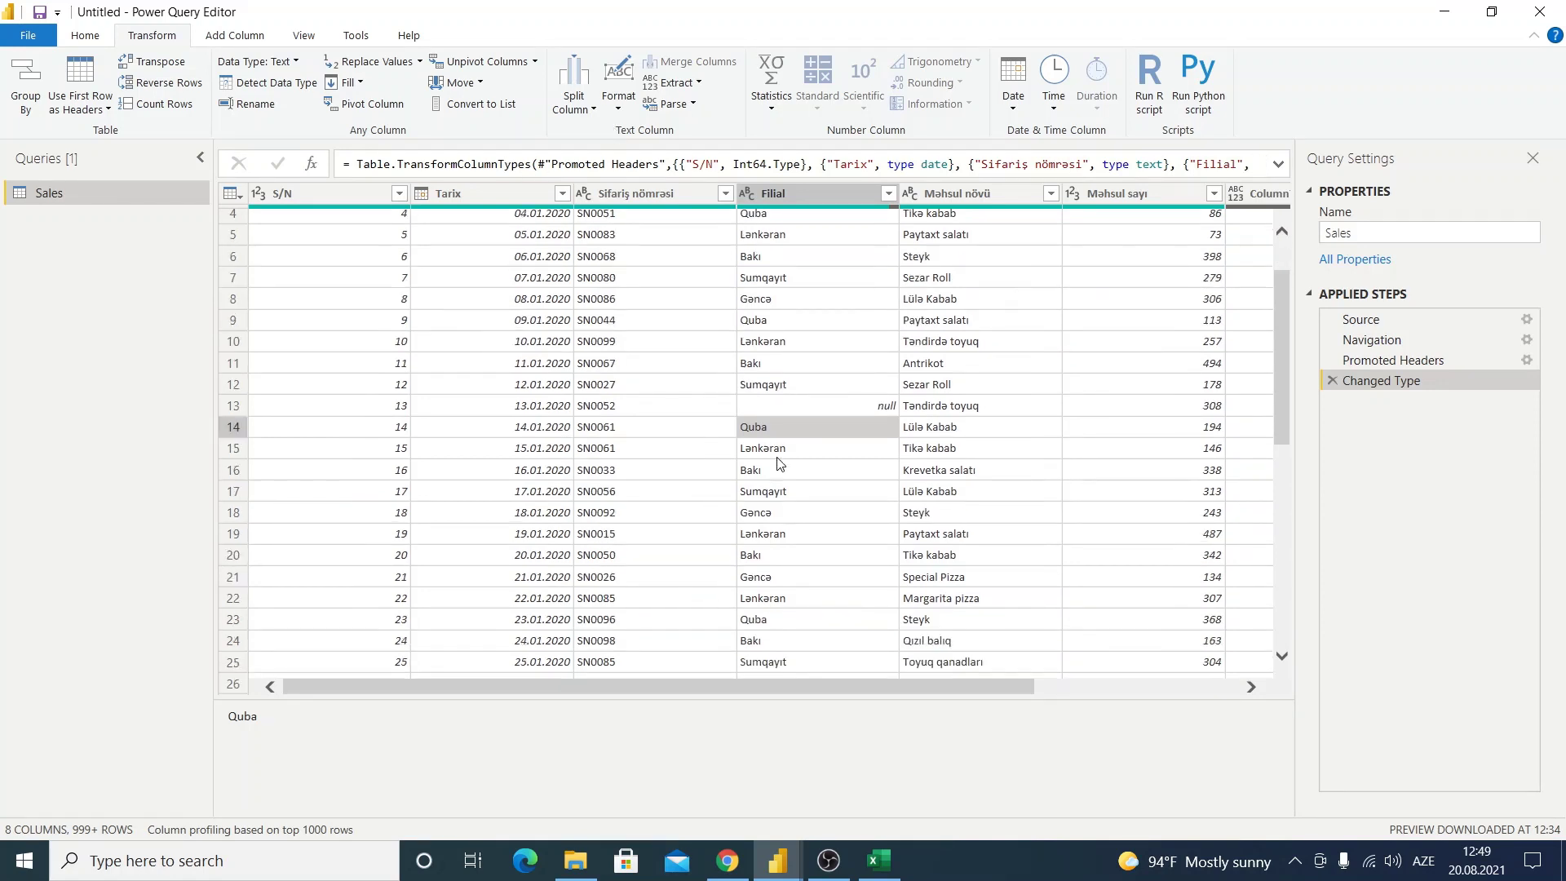
scroll(771, 464, down, 2)
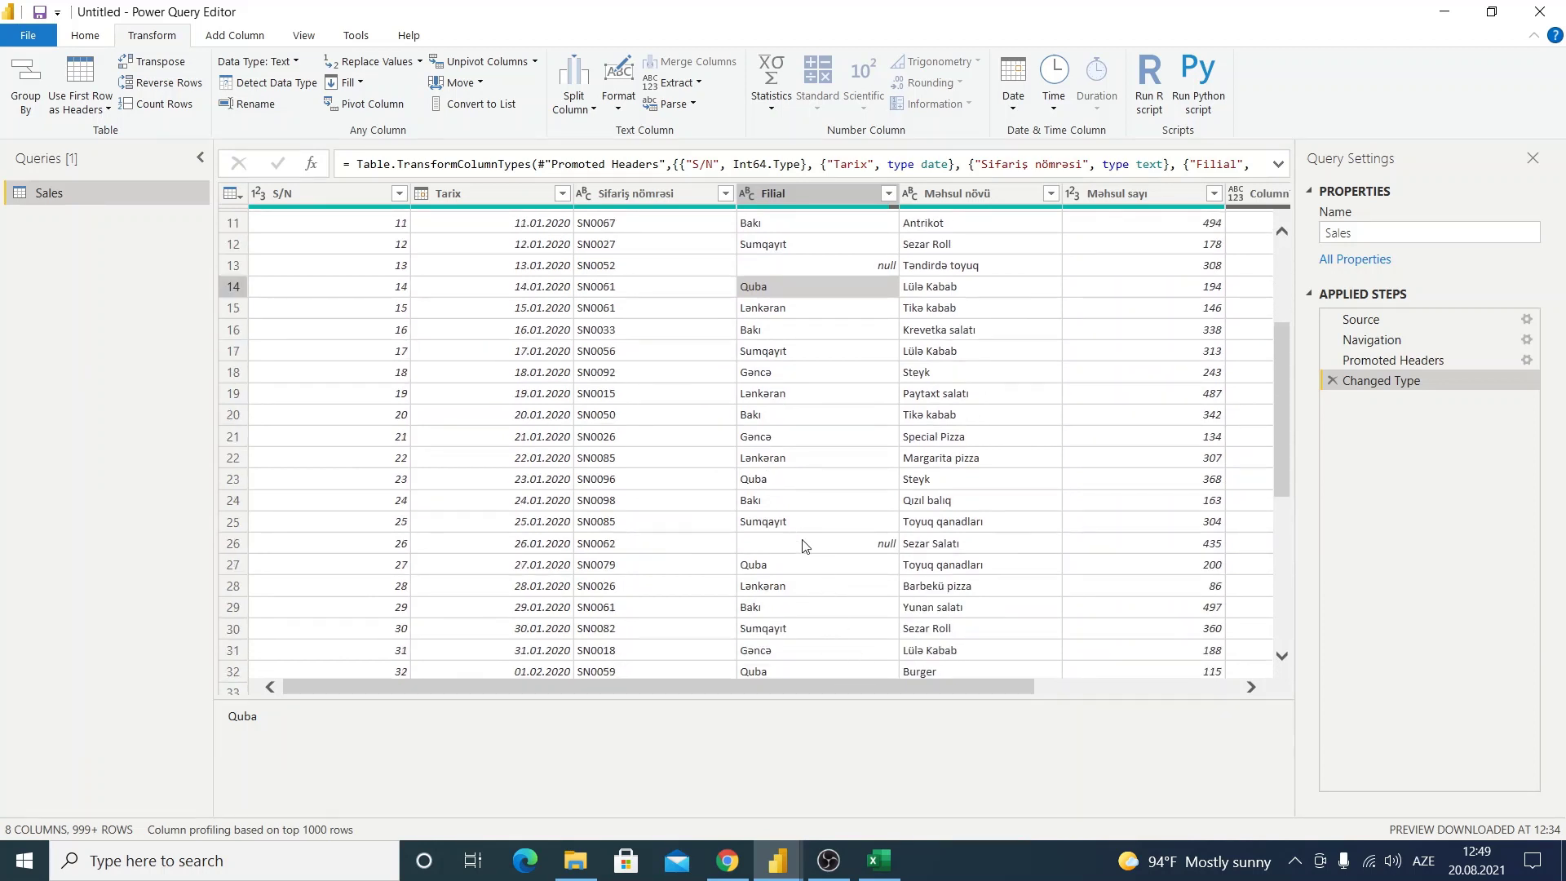
scroll(835, 544, down, 4)
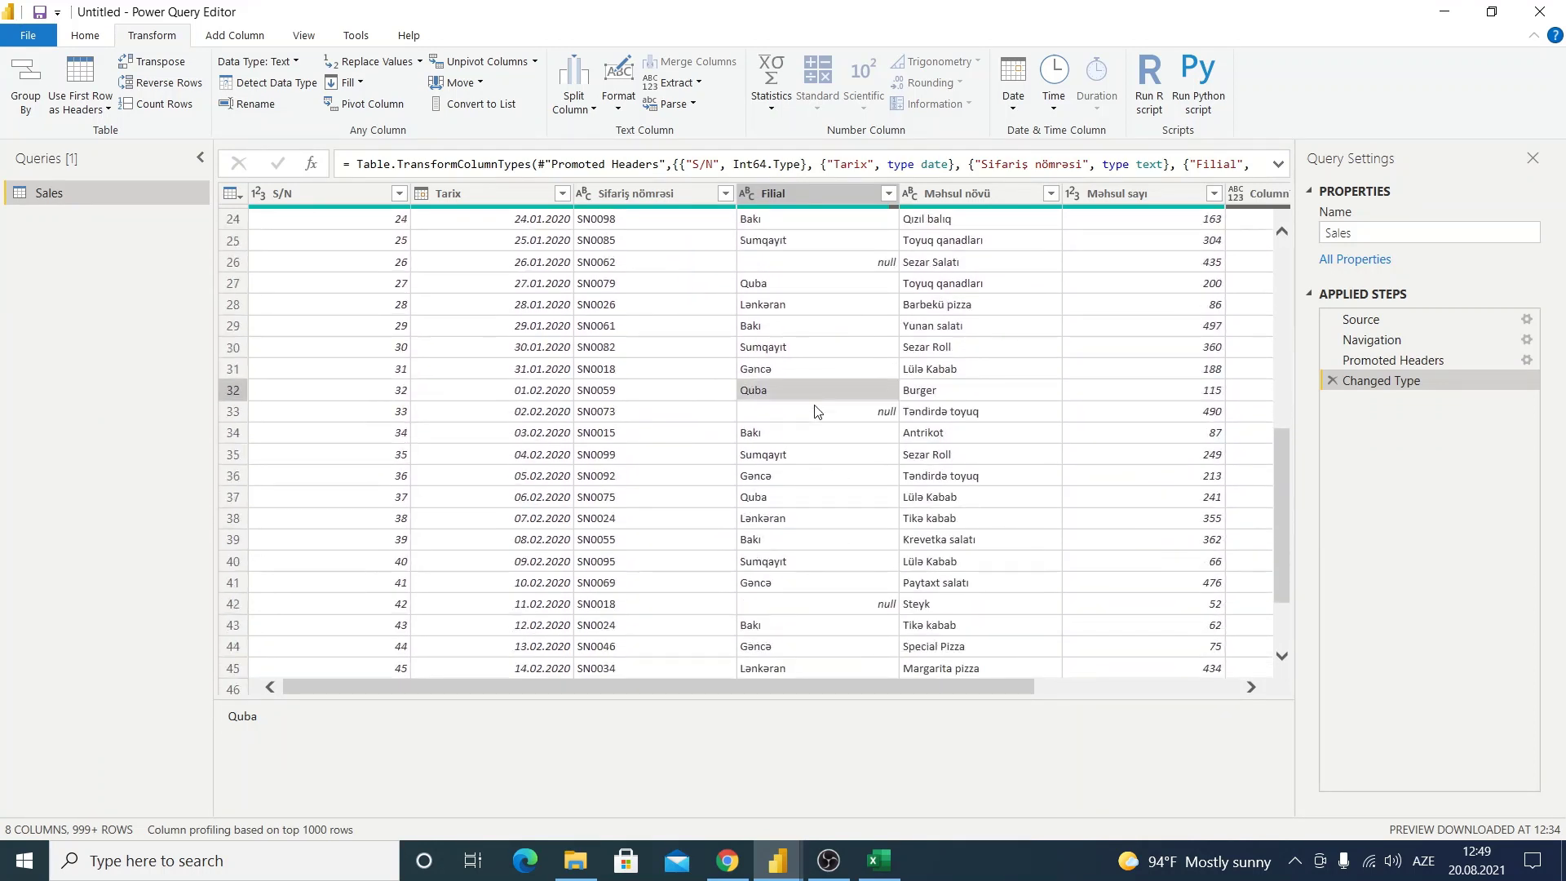
drag(808, 390, 839, 436)
scroll(806, 461, up, 5)
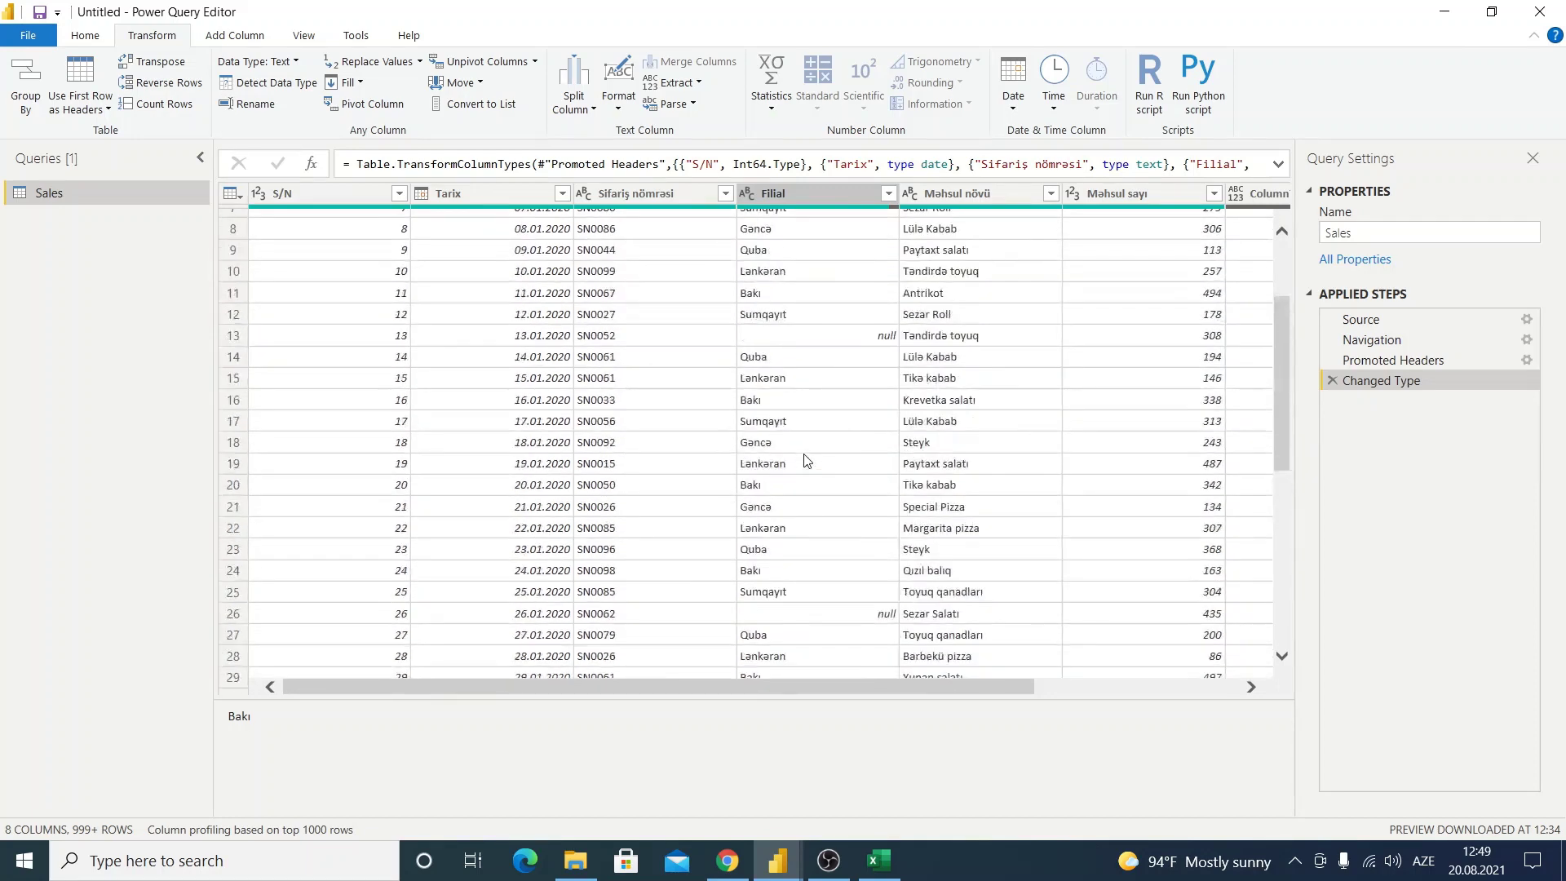
scroll(806, 461, up, 2)
click(359, 84)
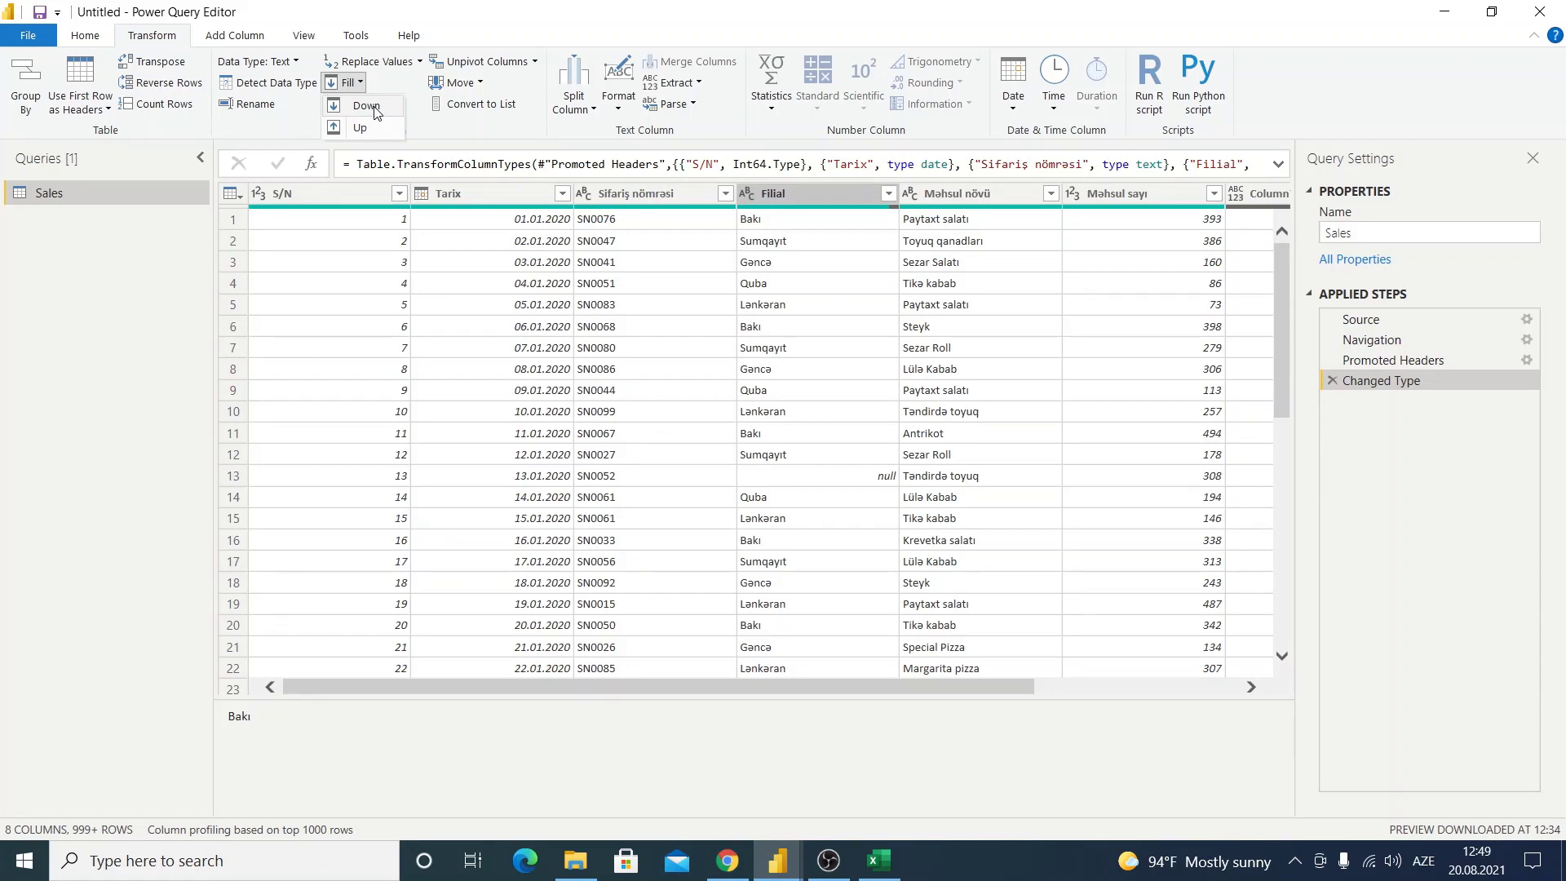
click(367, 107)
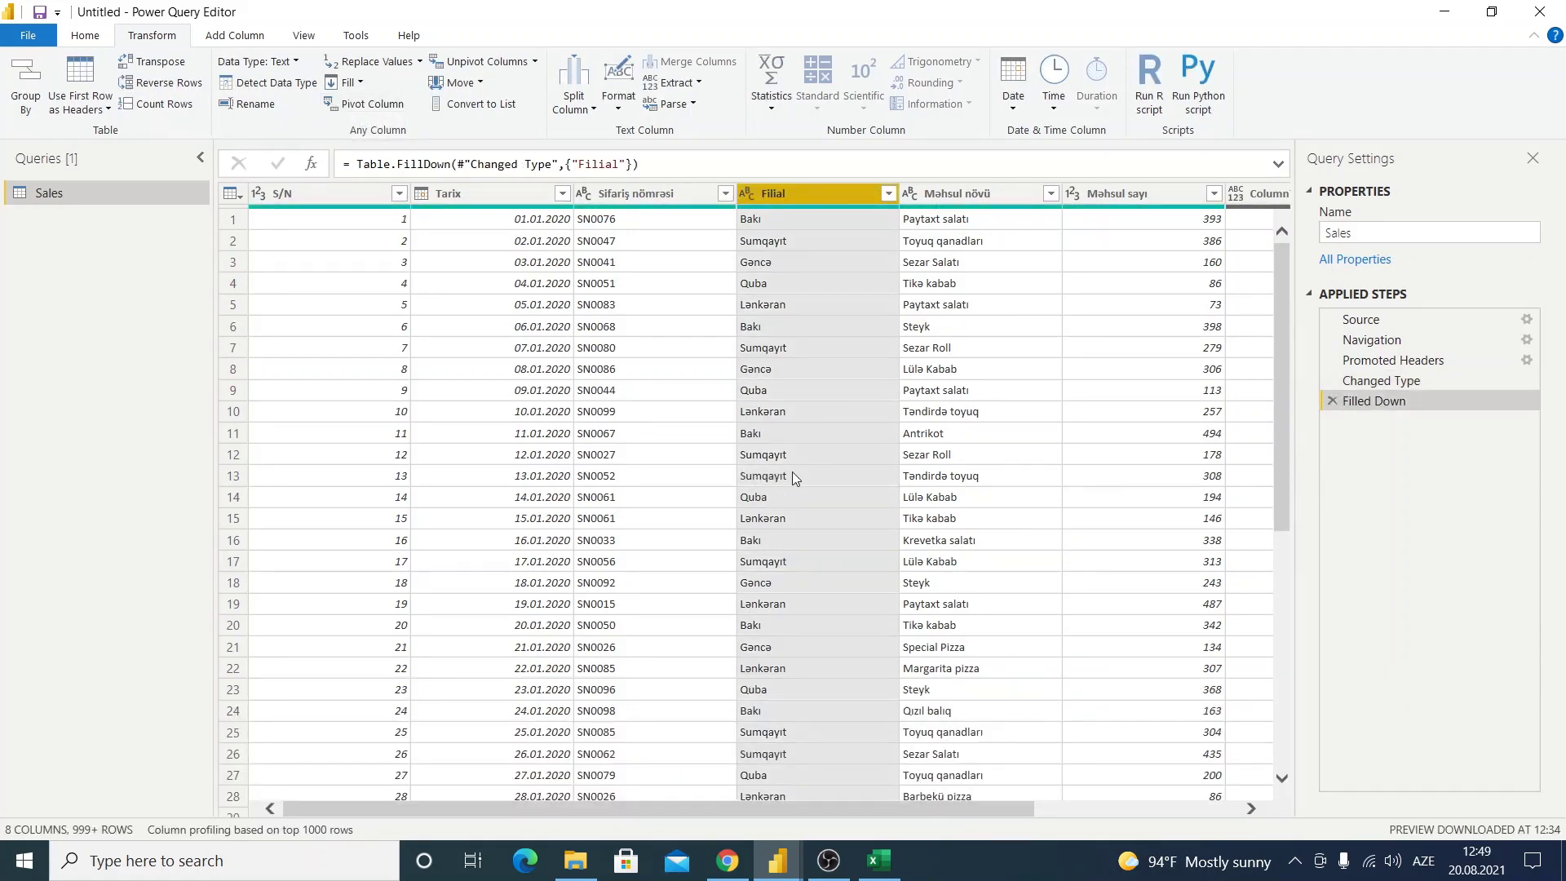
Step: Scroll through the table to verify the filled-down Filial values
scroll(804, 449, down, 12)
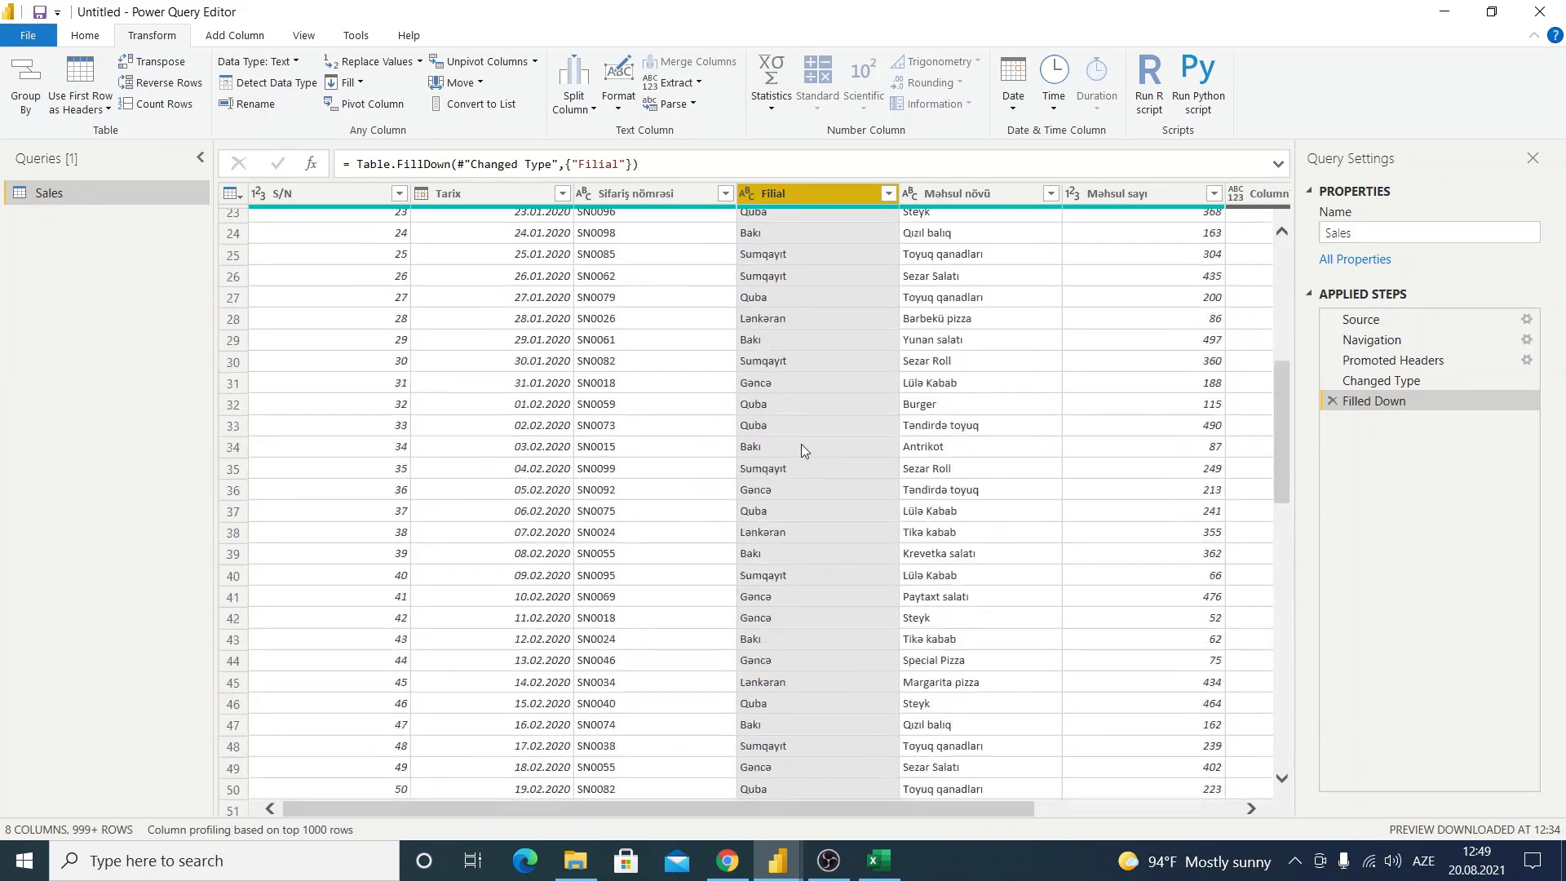
scroll(803, 451, down, 12)
scroll(800, 446, down, 2)
scroll(801, 447, down, 2)
scroll(801, 447, down, 3)
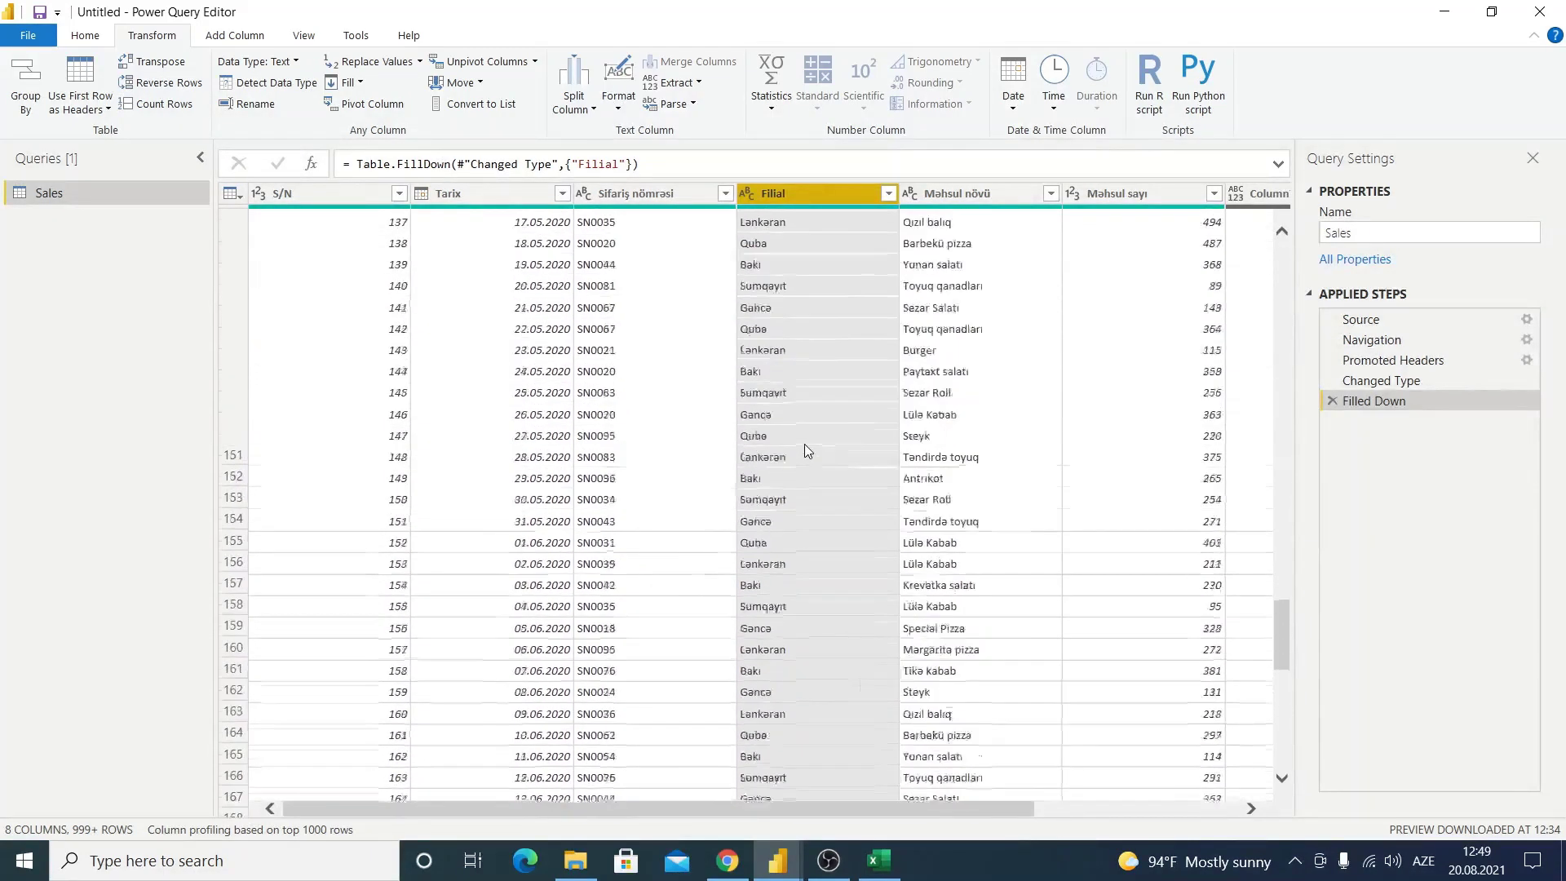
click(1273, 511)
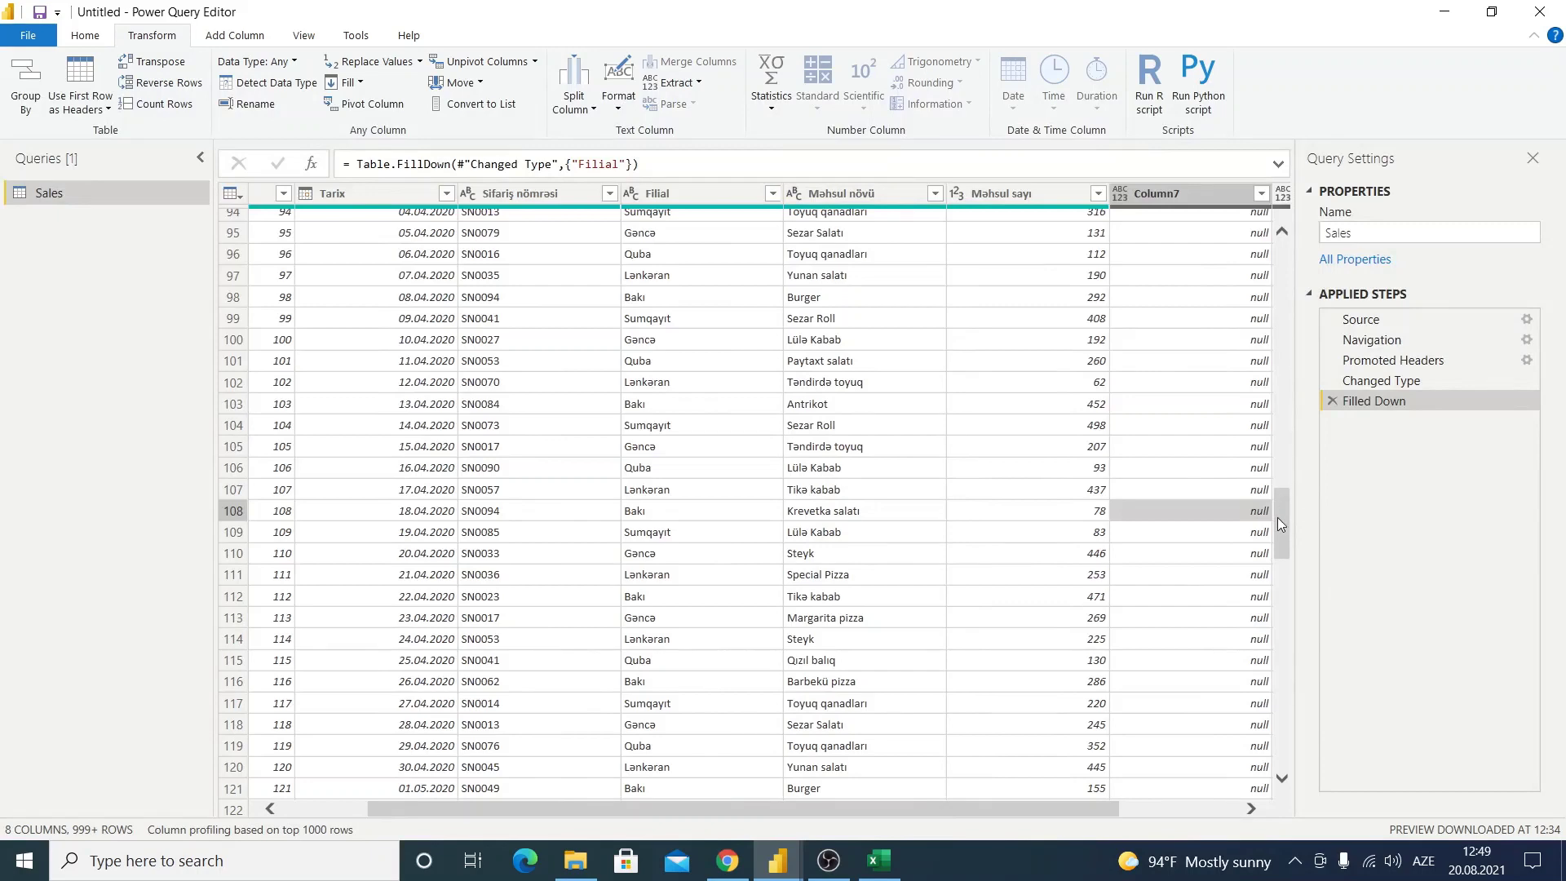
drag(1278, 524, 1281, 277)
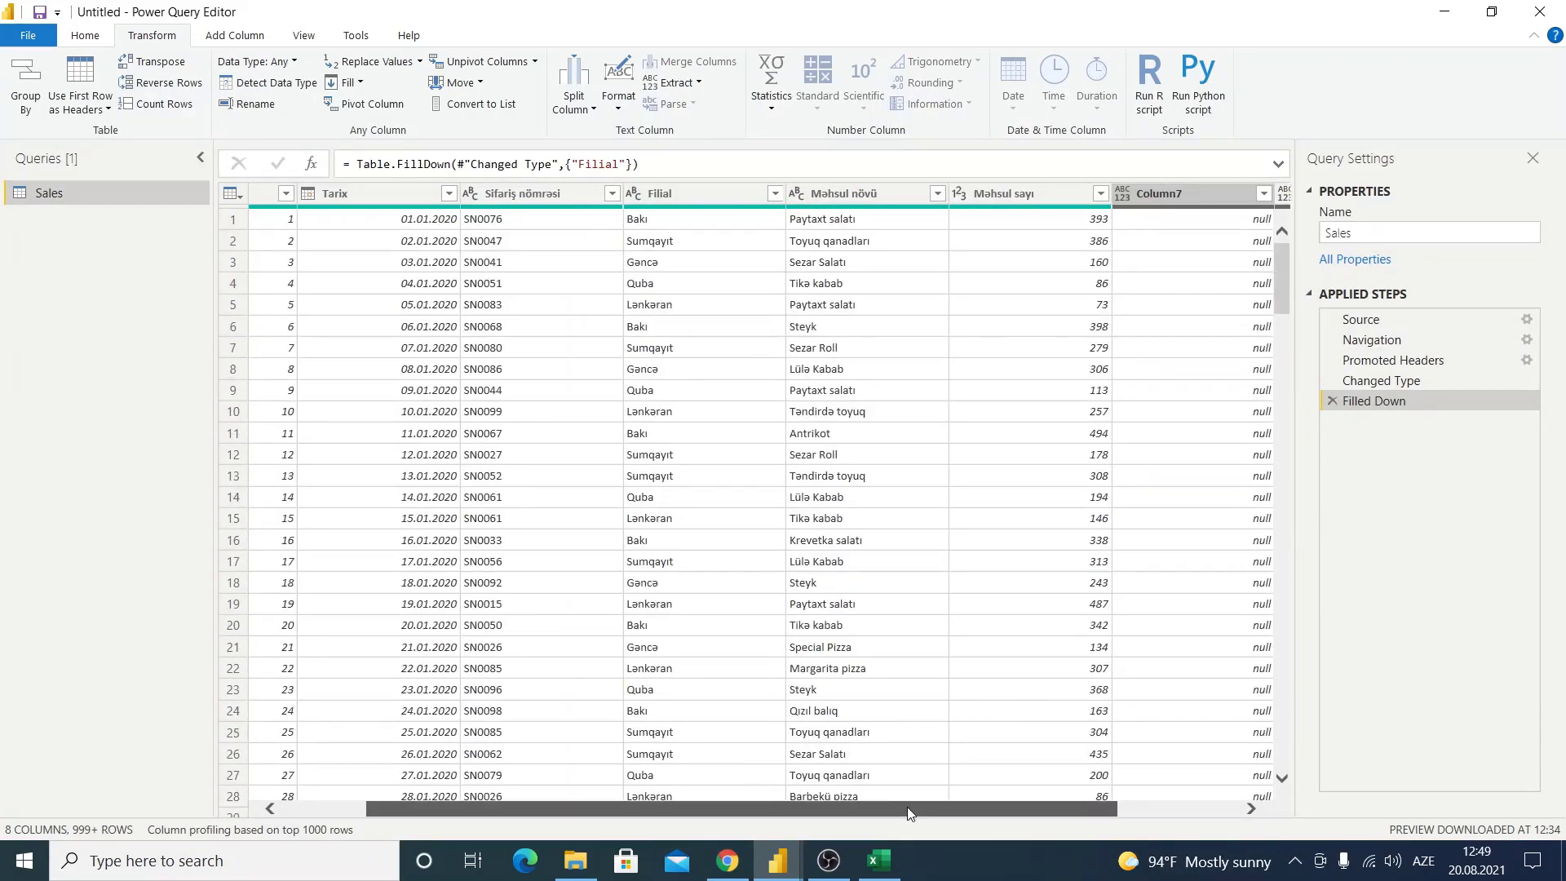
drag(910, 807, 826, 808)
Step: Delete the Filled Down step from the Sales query
click(1331, 400)
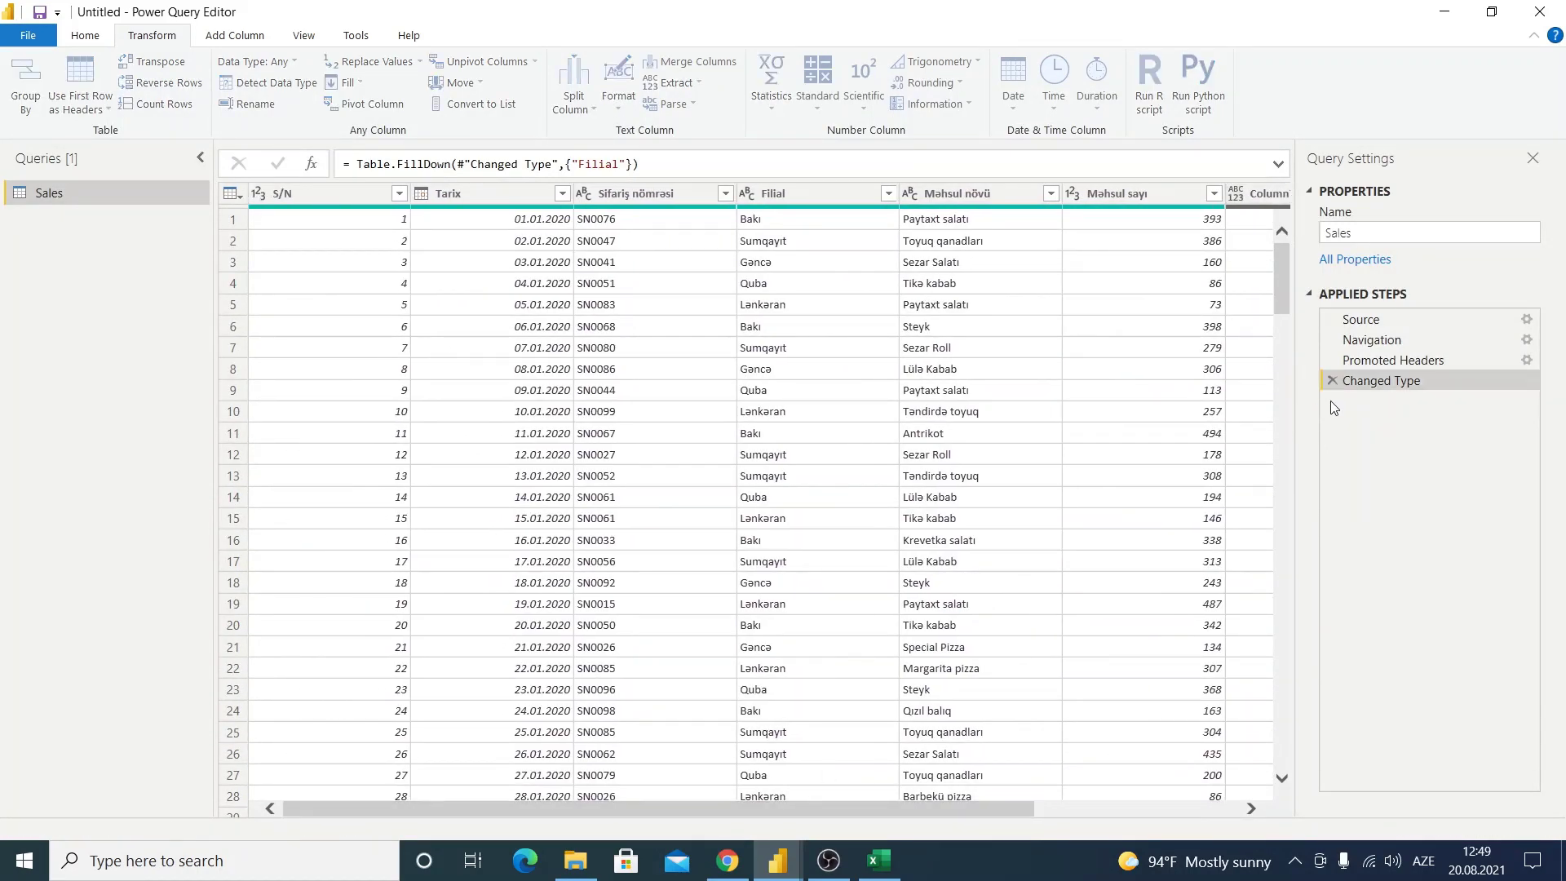
click(797, 458)
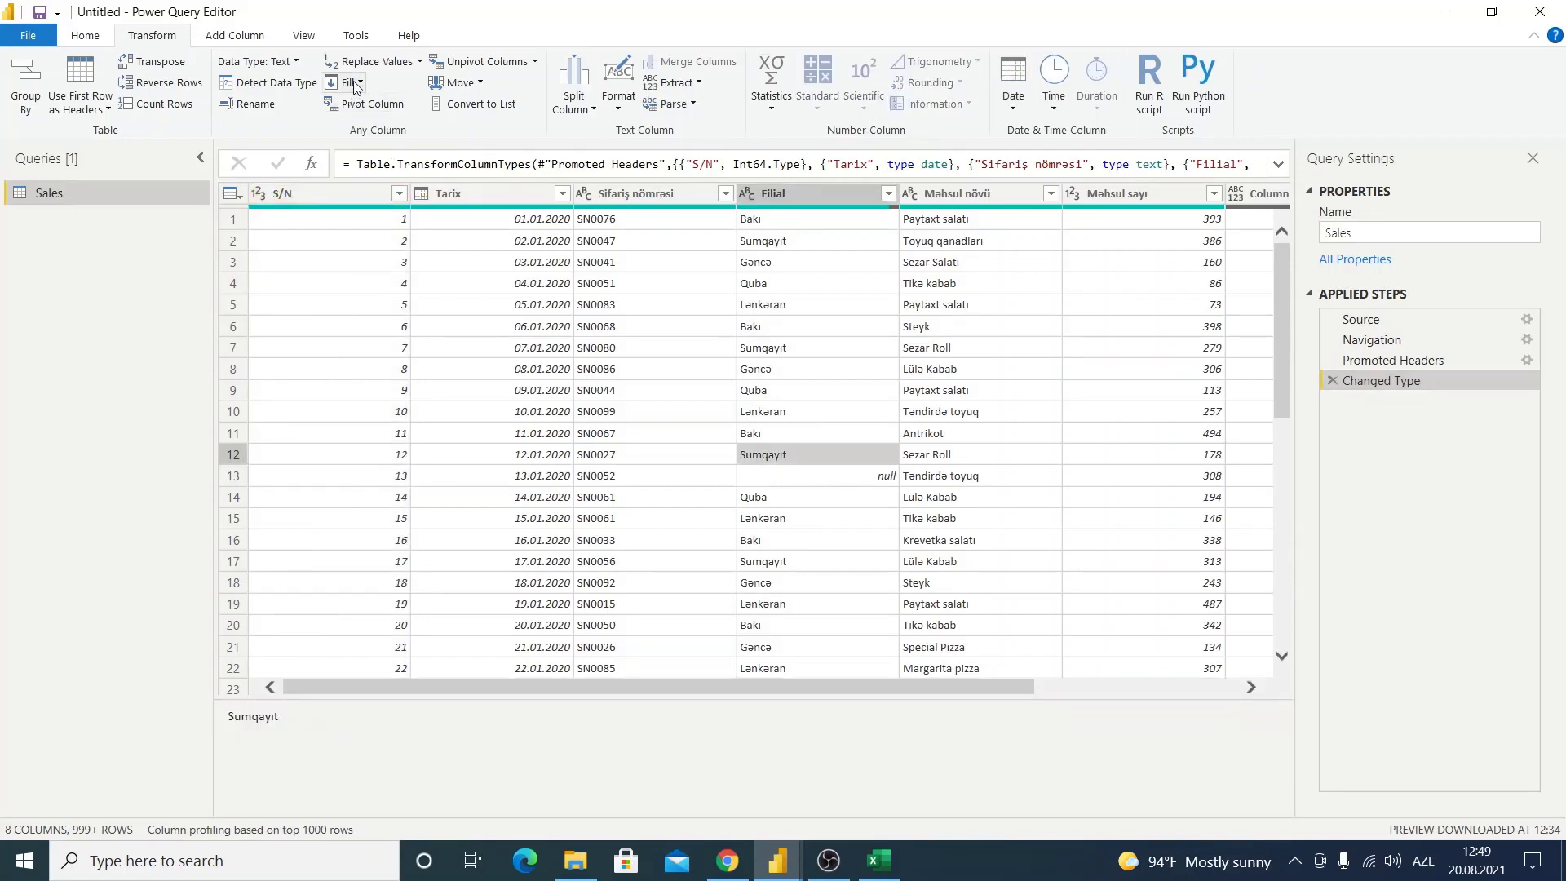
click(348, 82)
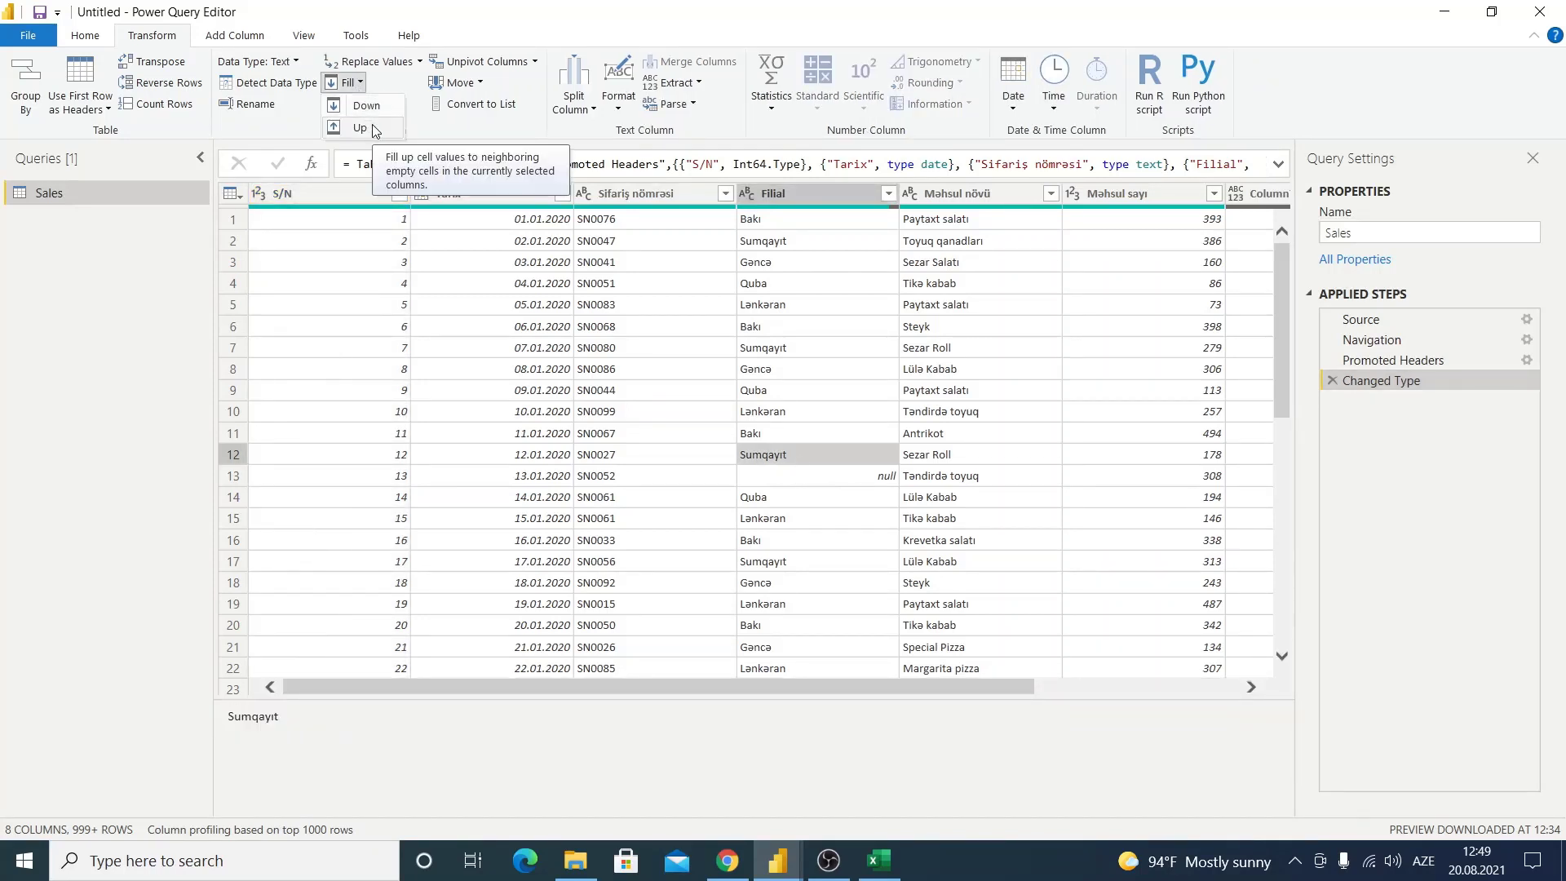
click(233, 479)
Step: Fill Filial up so the row 13 null becomes Quba, then check the results
click(907, 478)
click(854, 477)
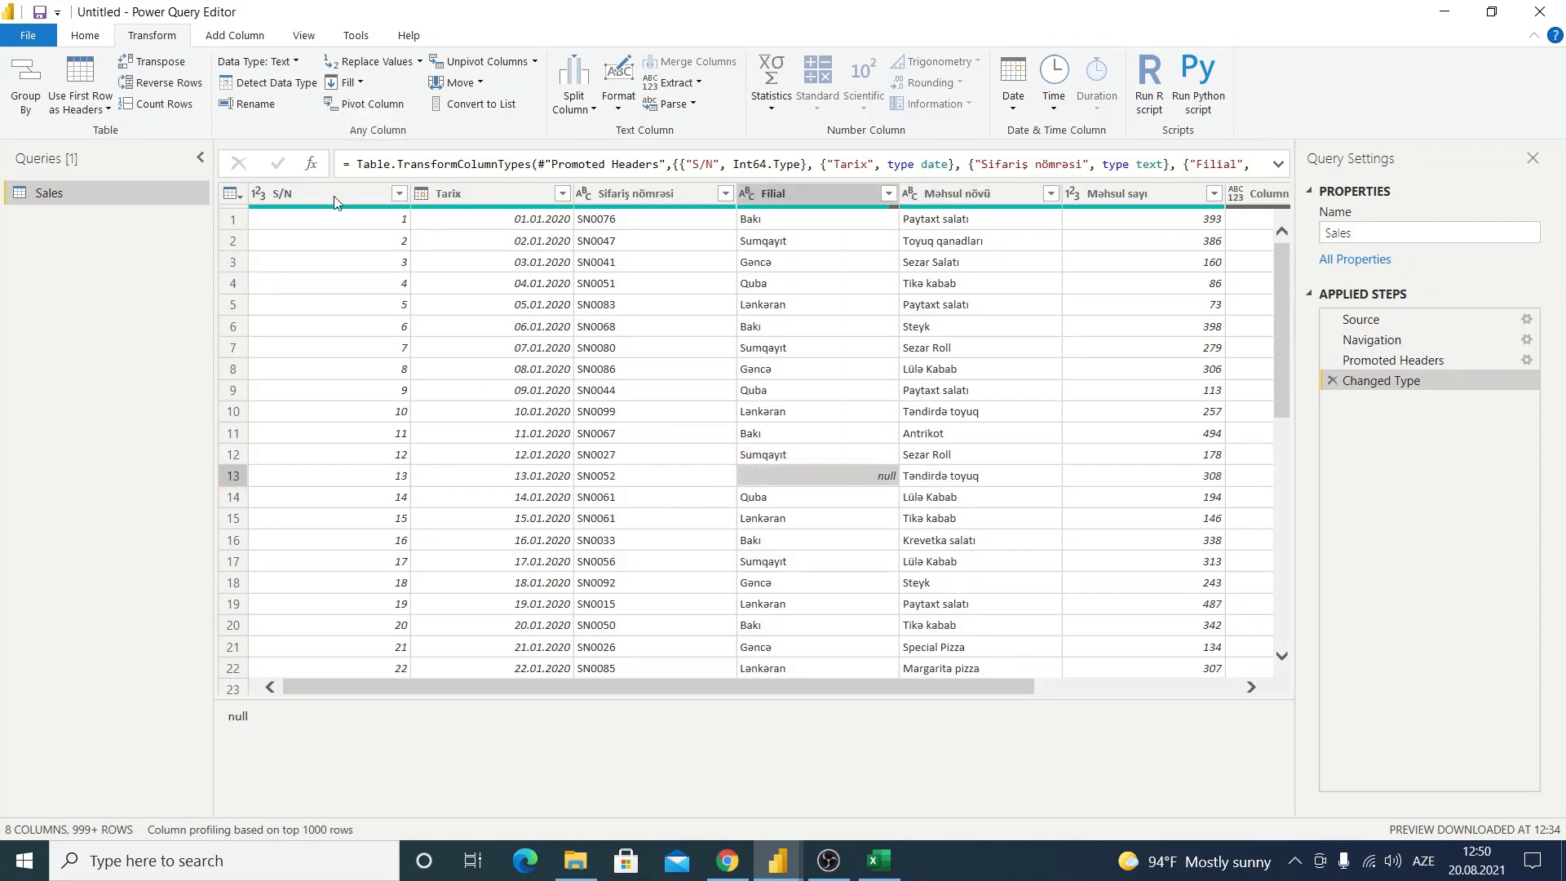
click(337, 92)
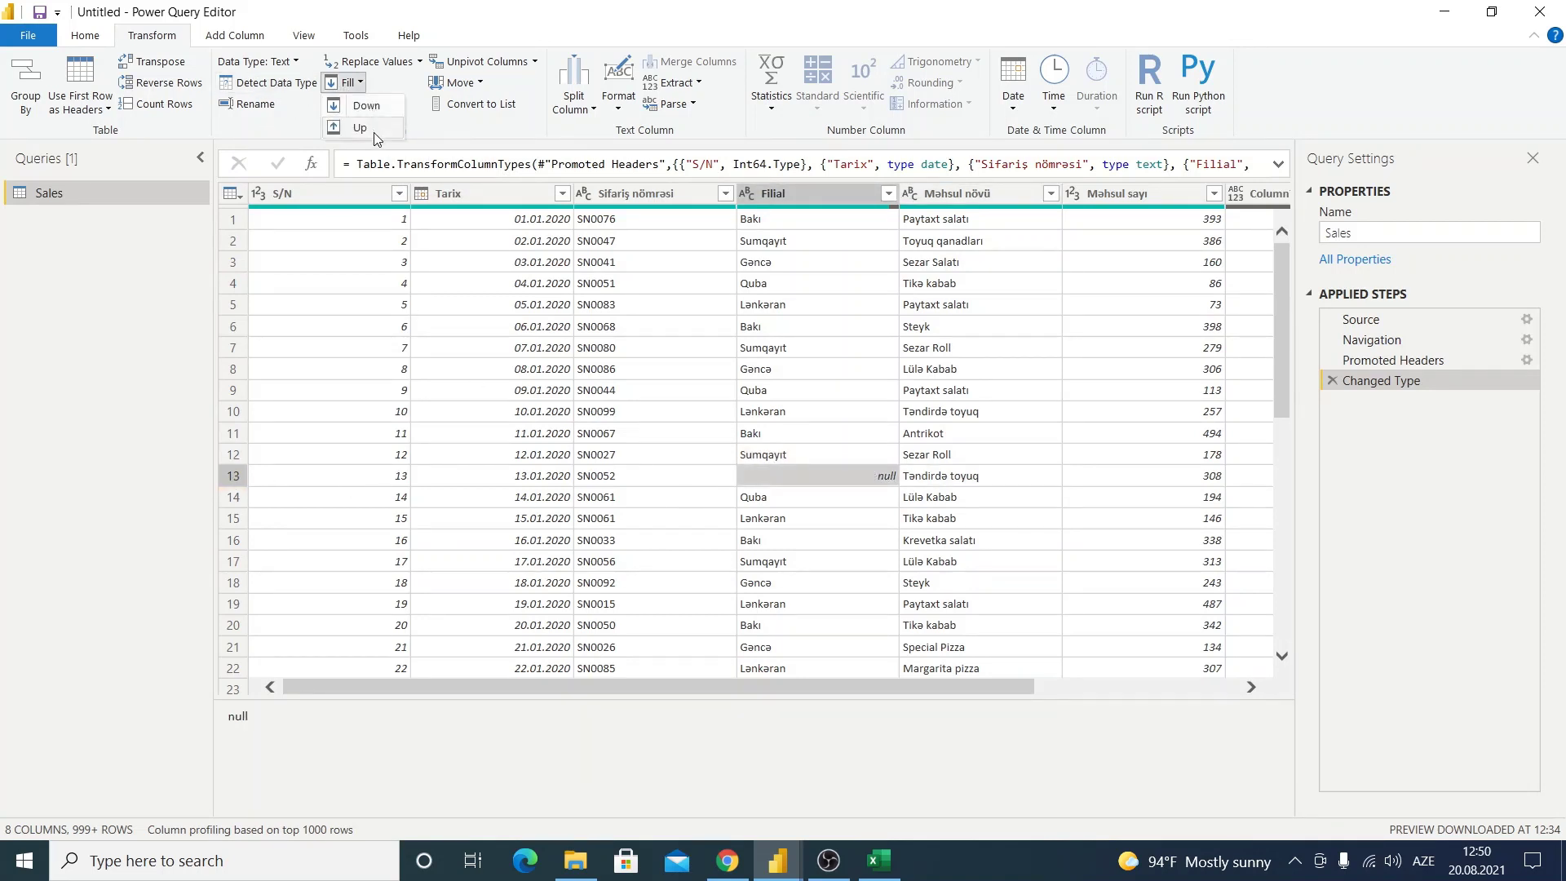
click(377, 131)
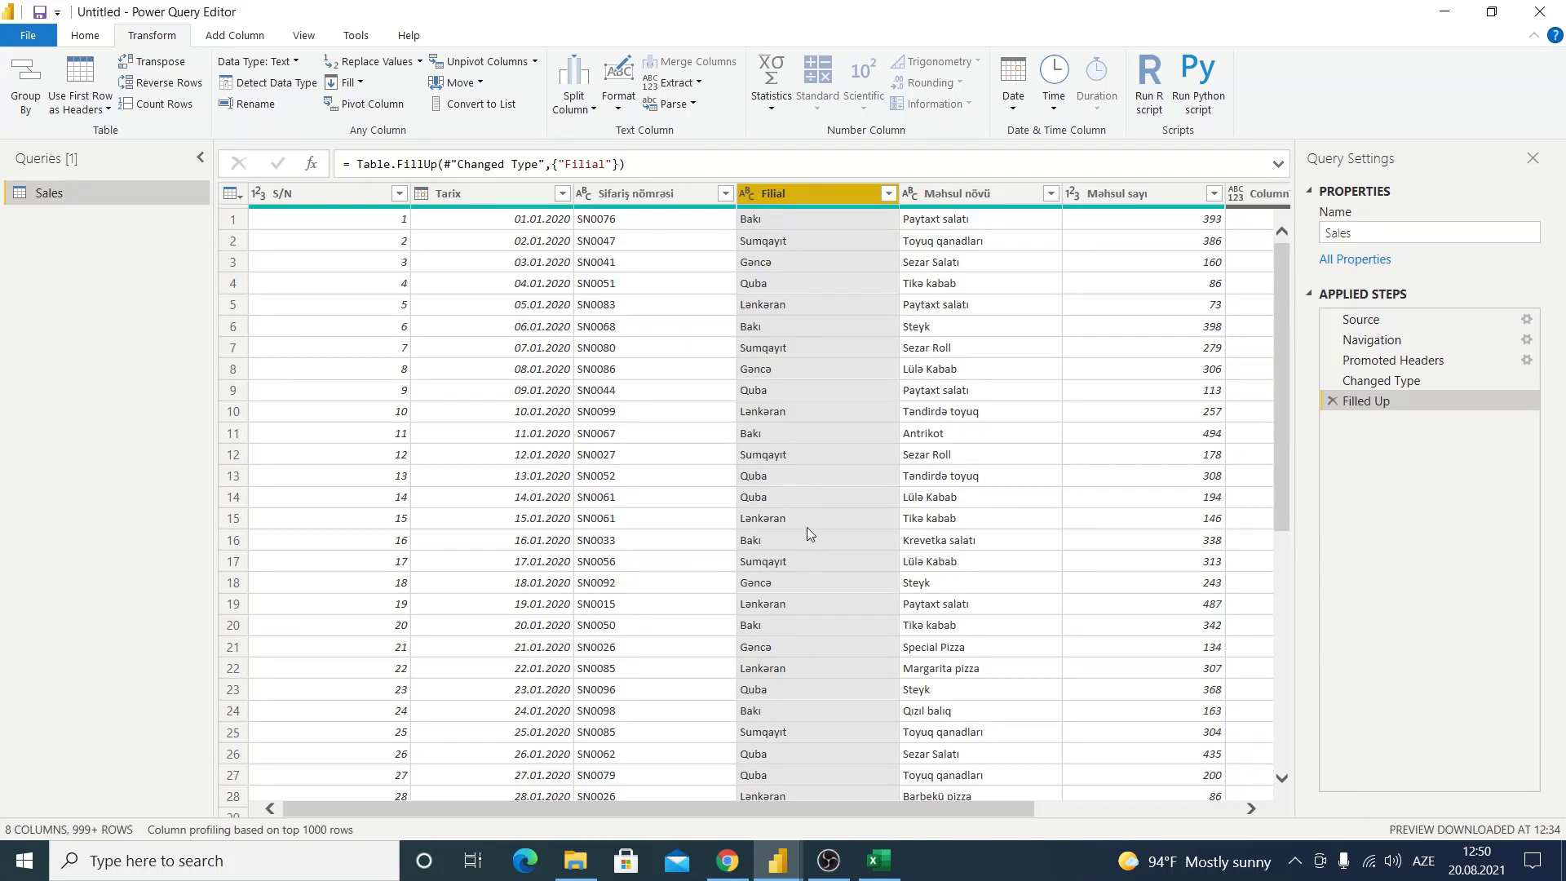
scroll(780, 483, down, 4)
scroll(780, 483, down, 4)
scroll(780, 482, down, 4)
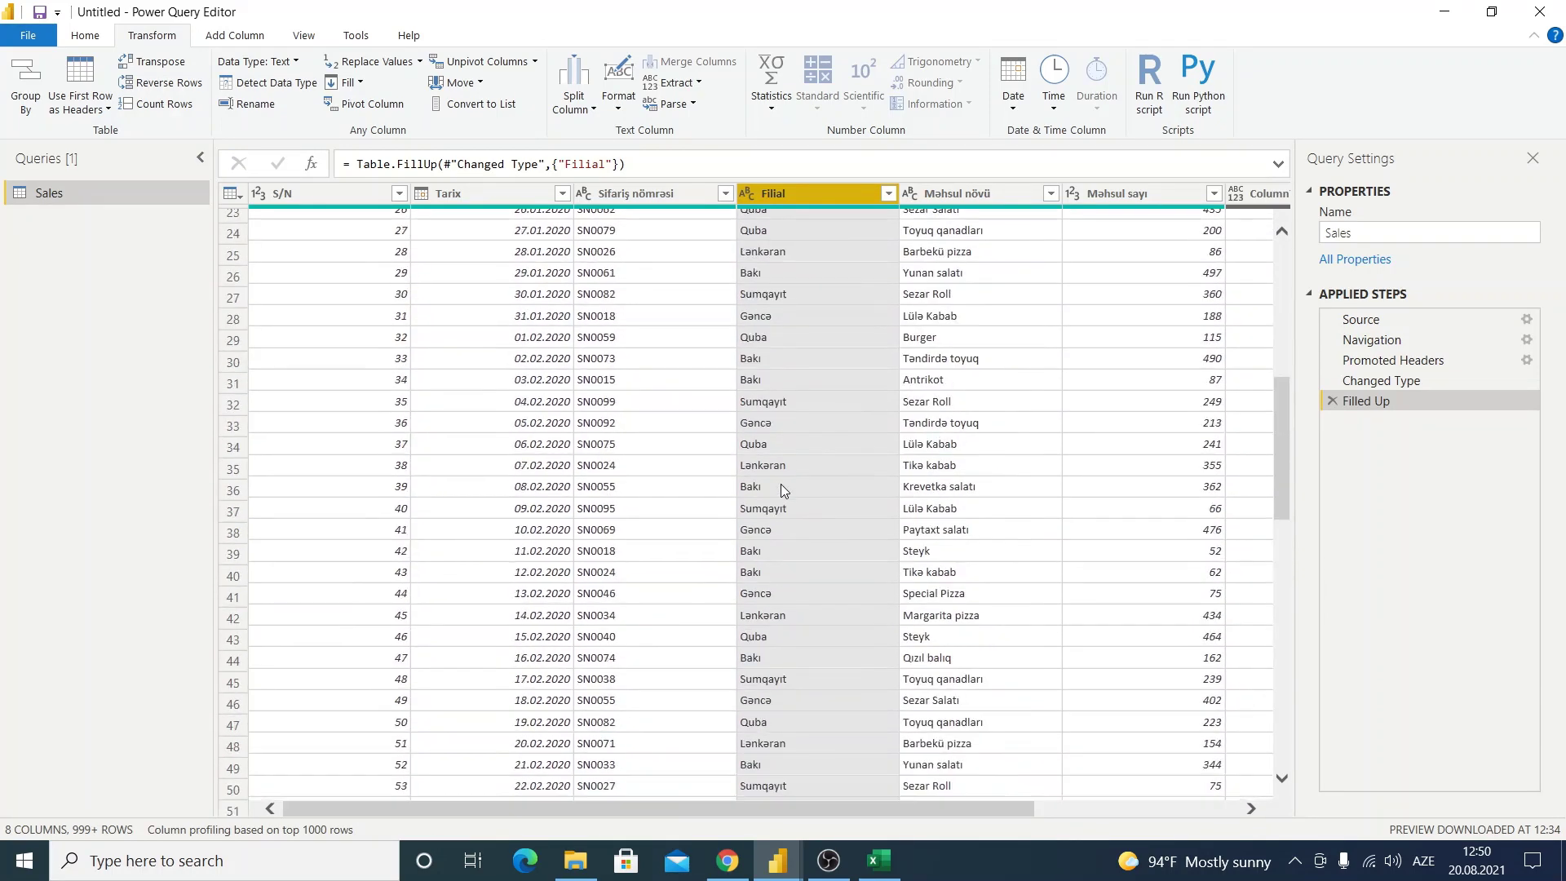
scroll(780, 483, down, 4)
scroll(780, 484, up, 8)
scroll(780, 485, up, 8)
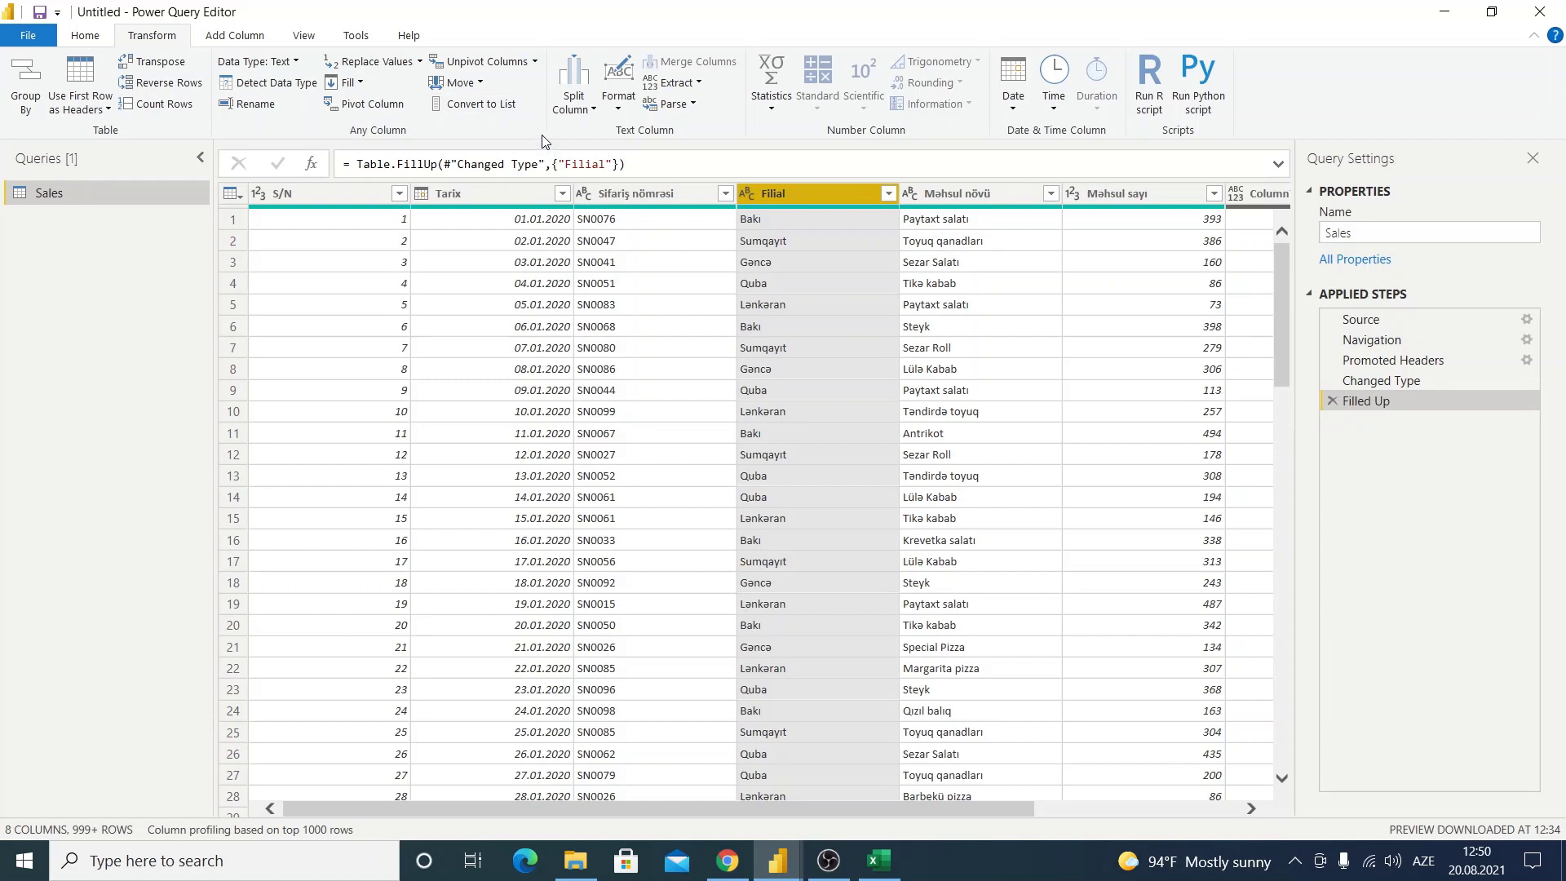
click(767, 326)
click(462, 83)
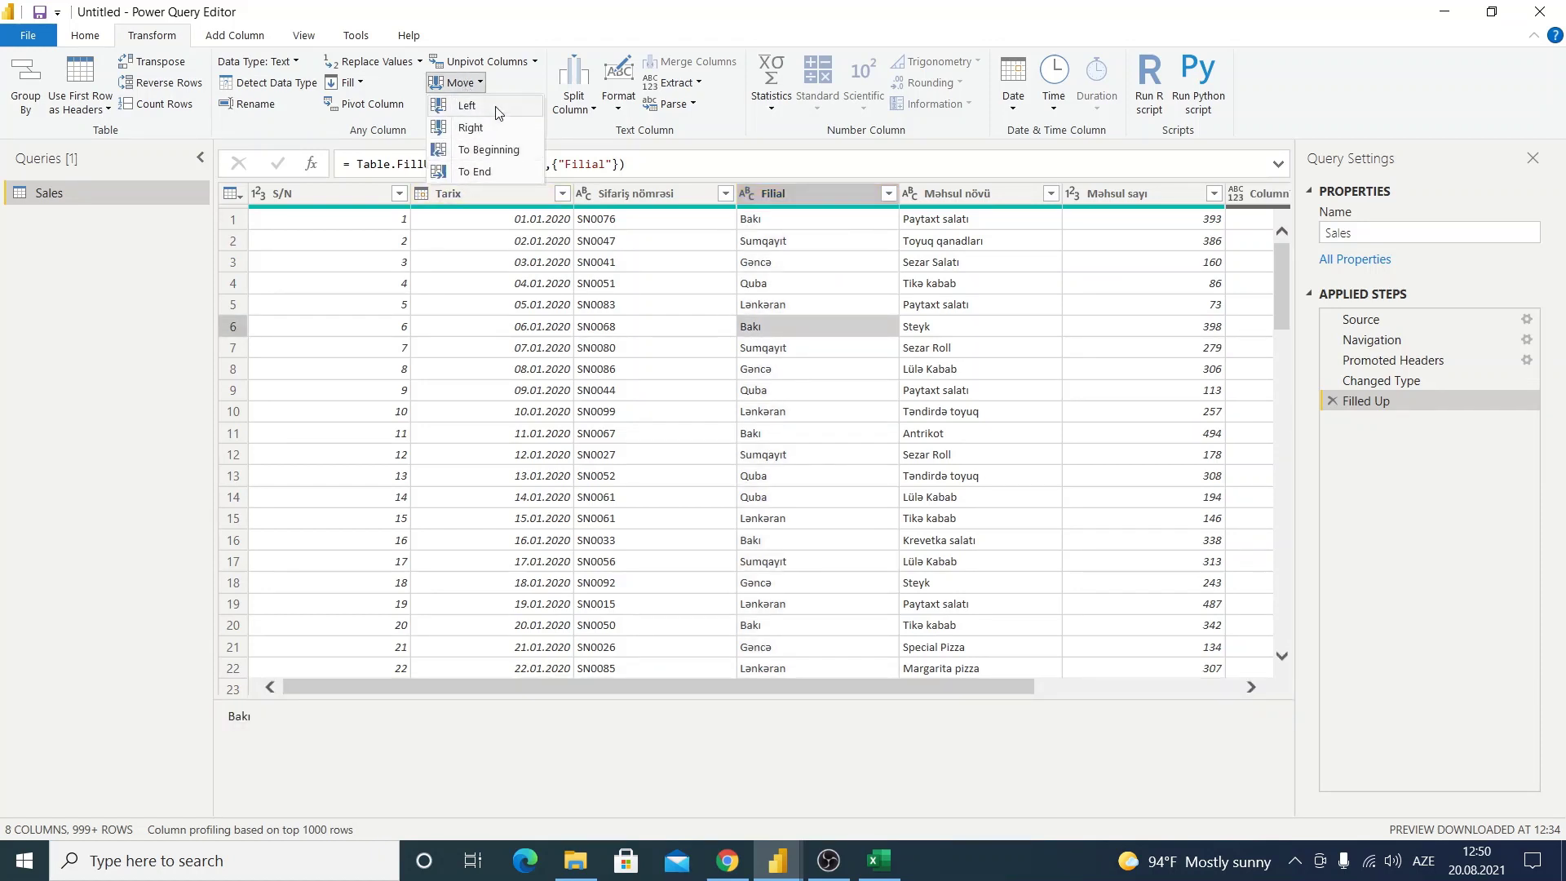
click(795, 193)
drag(803, 193, 856, 204)
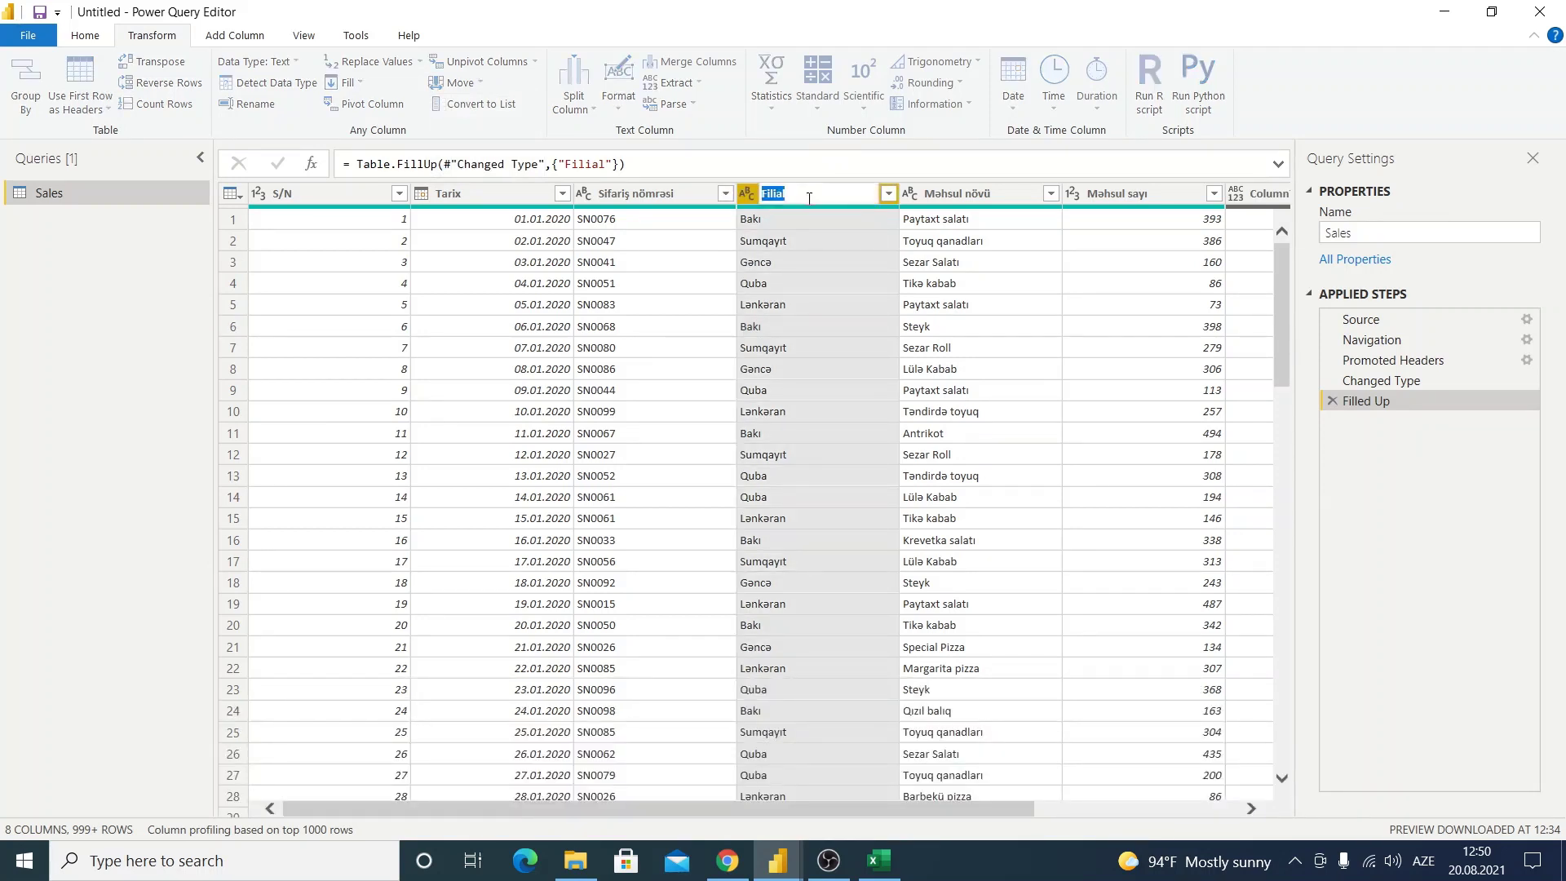
mouse_move(817, 193)
mouse_down()
mouse_move(398, 156)
mouse_move(297, 182)
mouse_move(893, 193)
mouse_up()
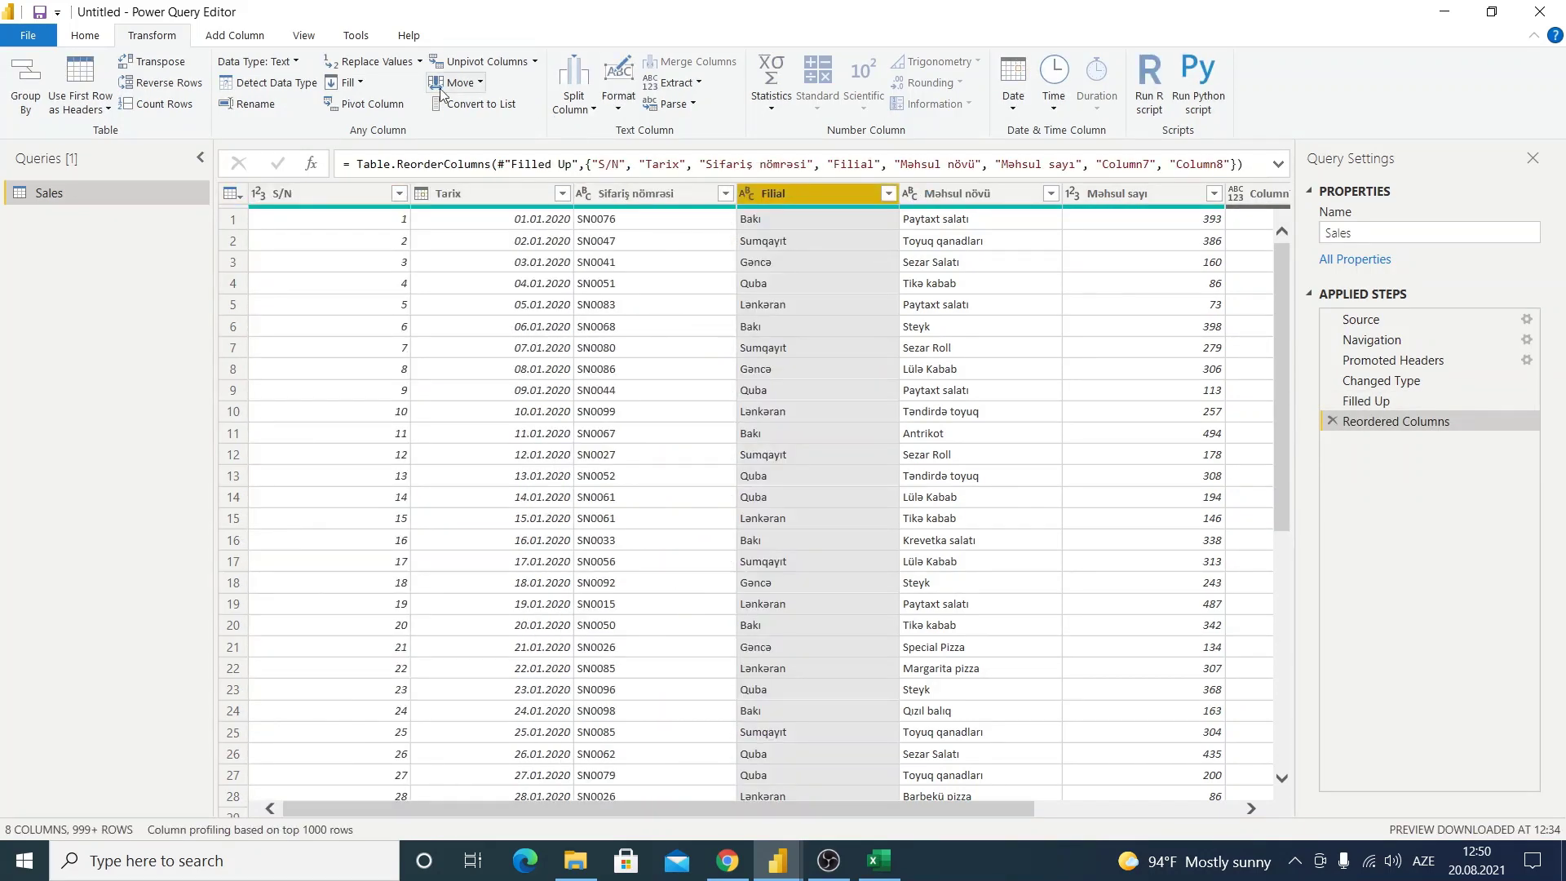
drag(717, 808, 924, 808)
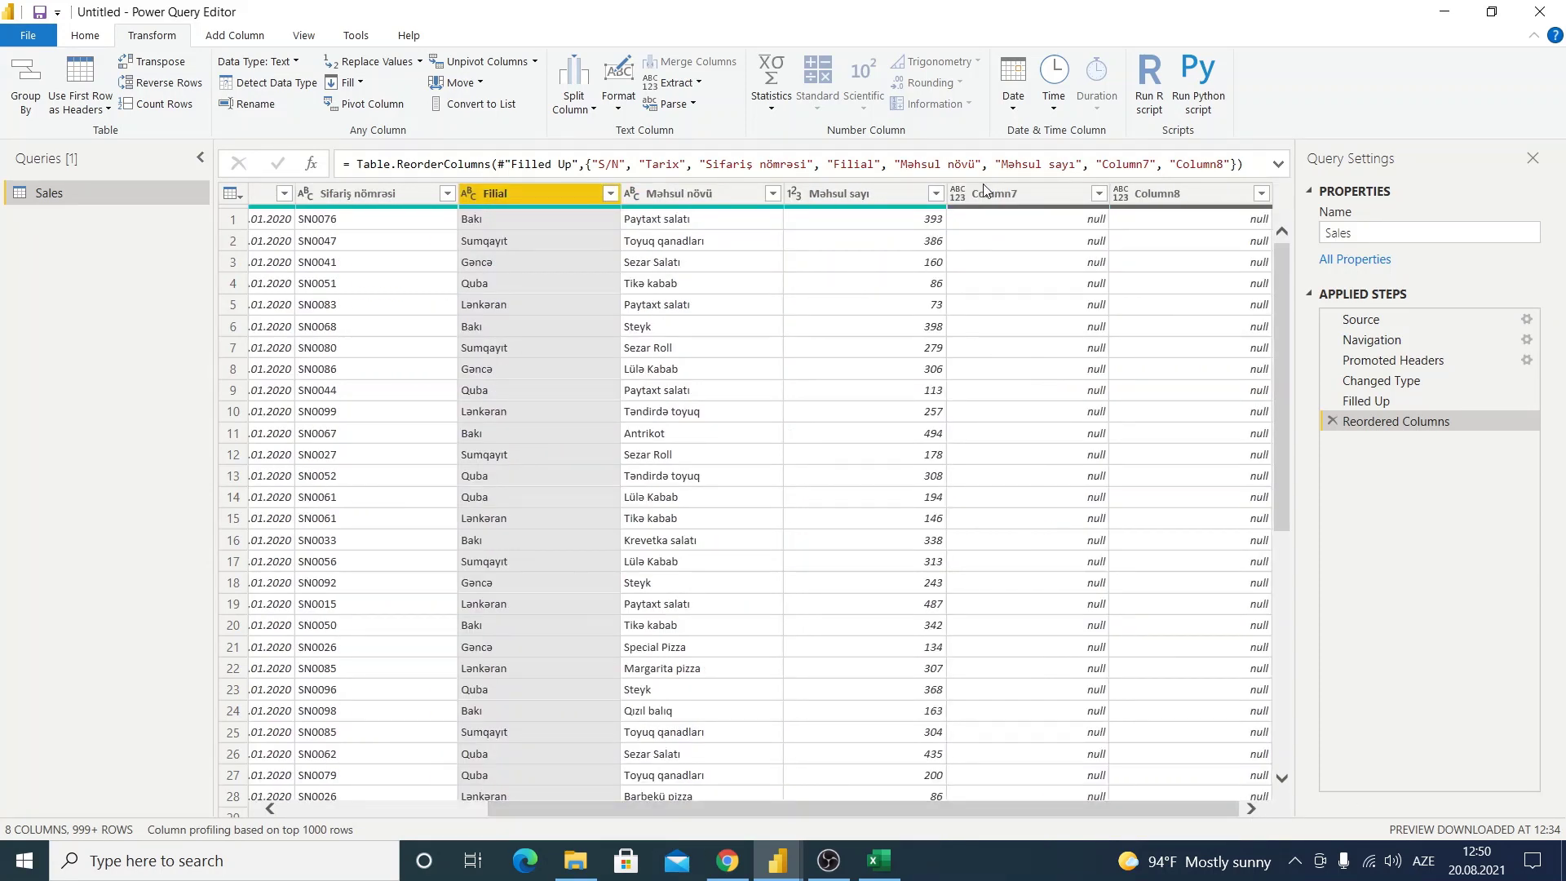
click(489, 262)
click(482, 84)
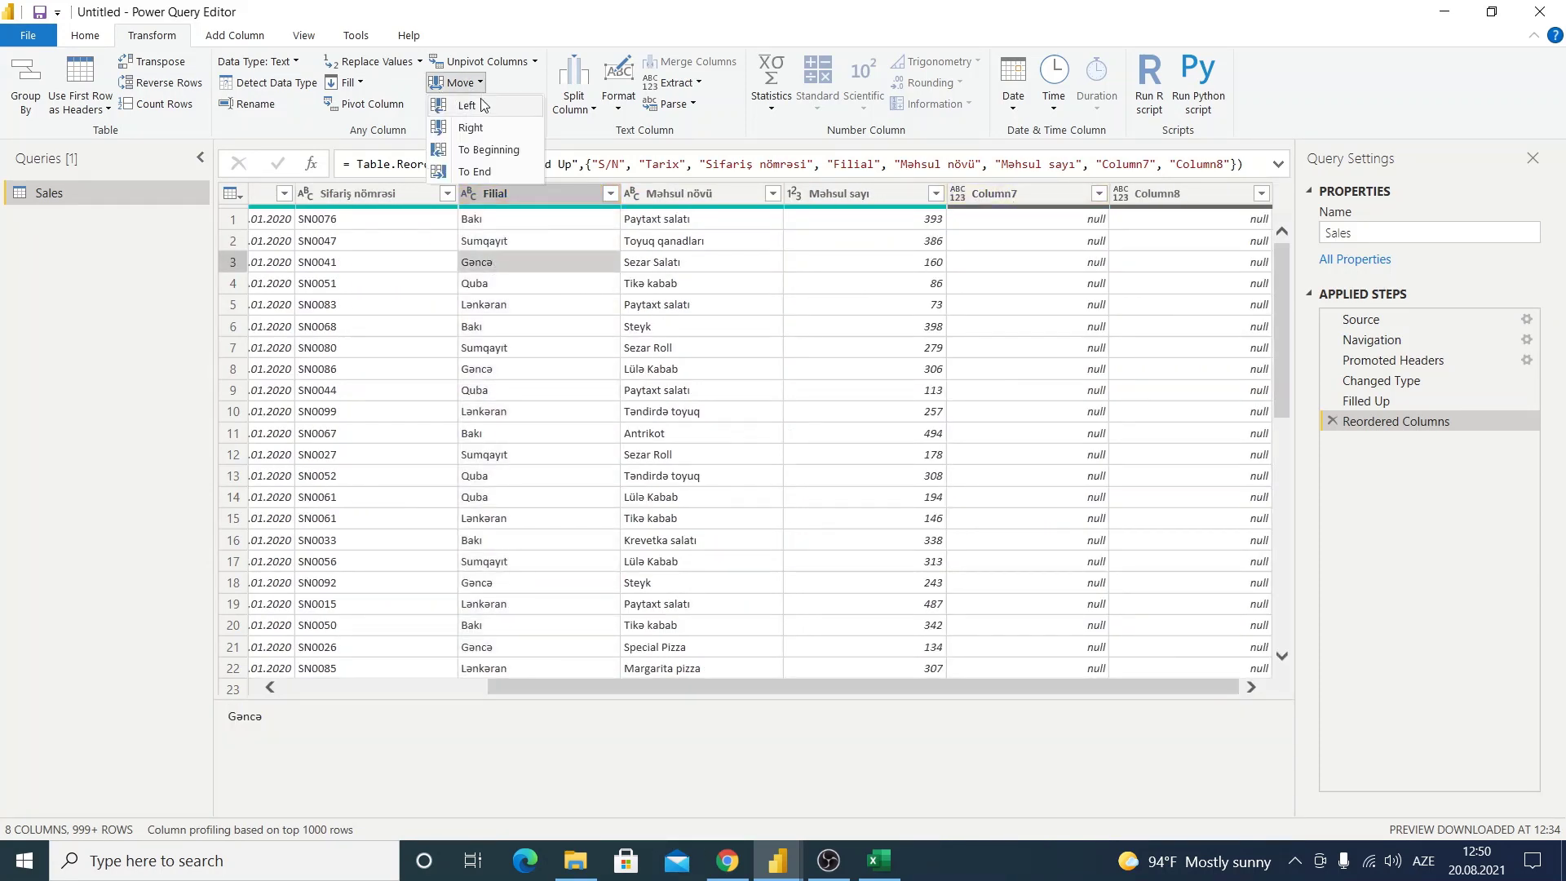
click(647, 688)
click(600, 390)
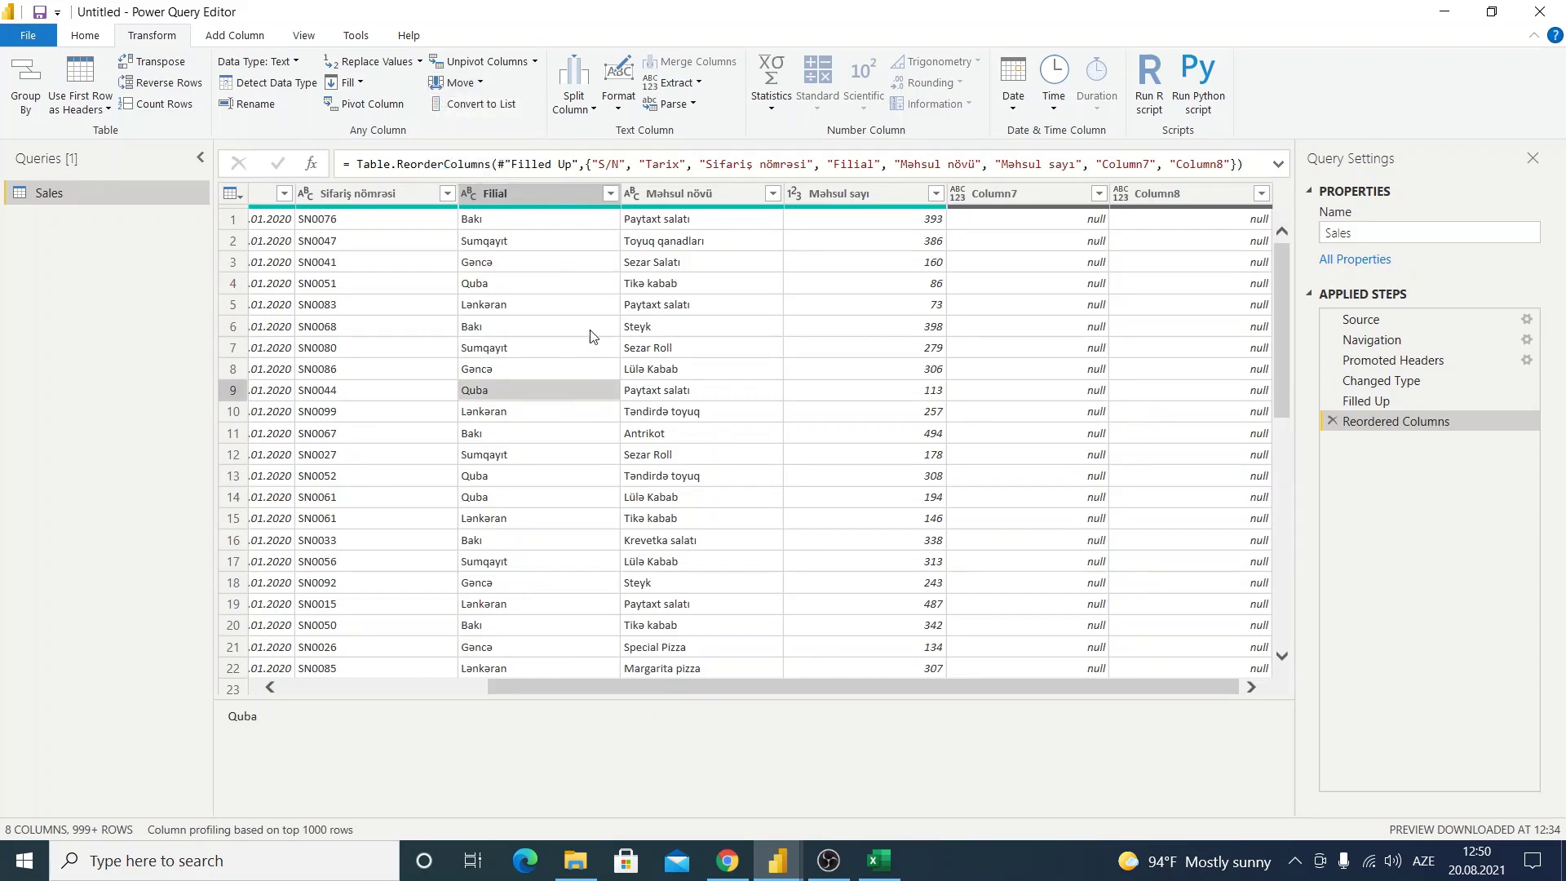
click(543, 198)
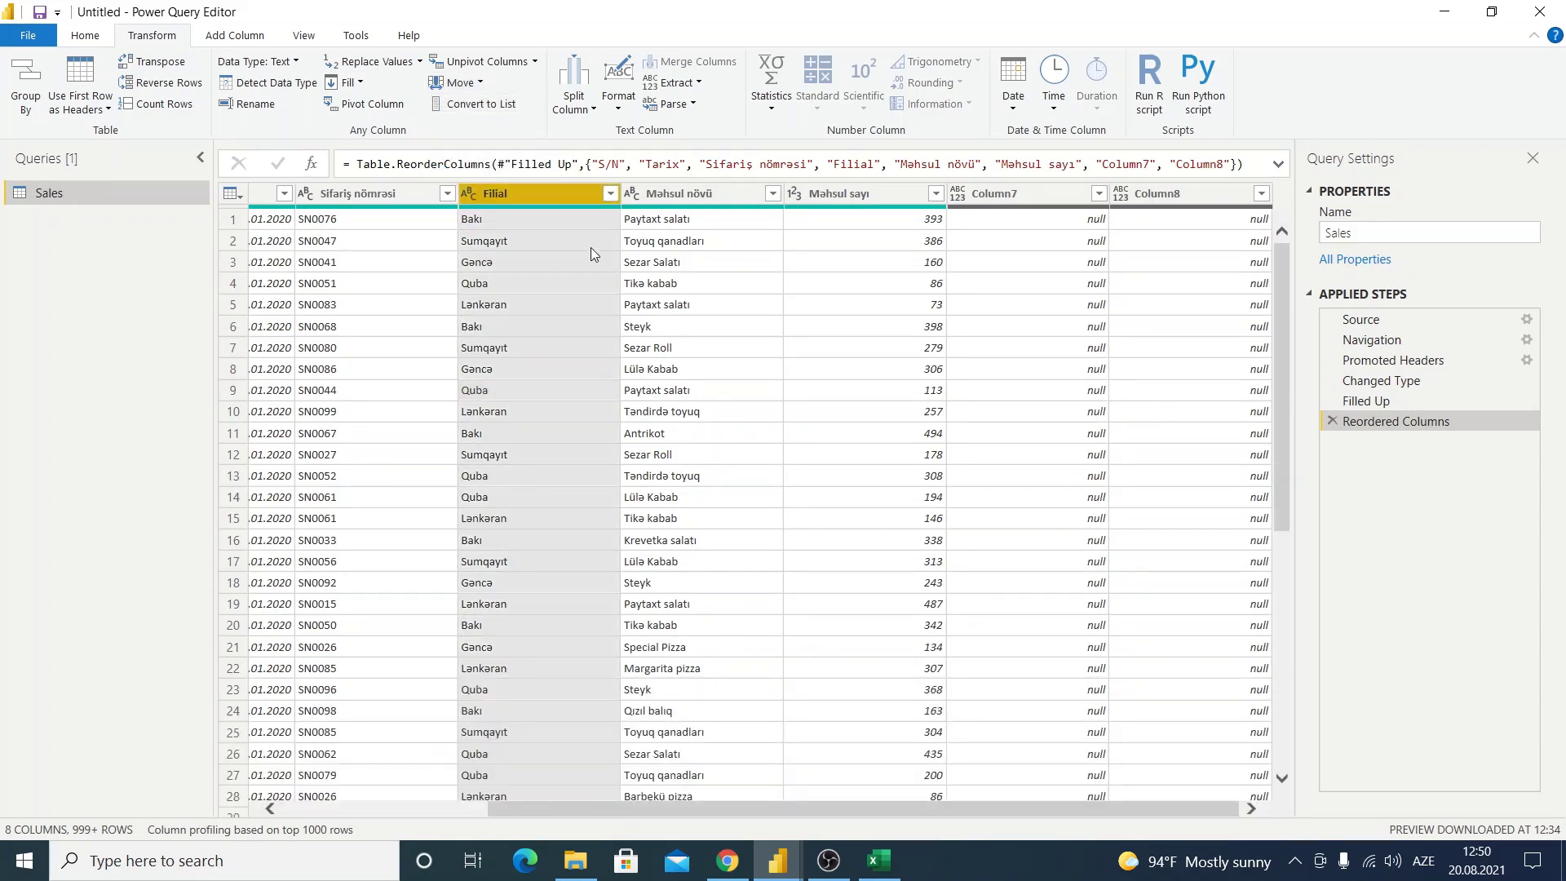
drag(776, 808, 570, 808)
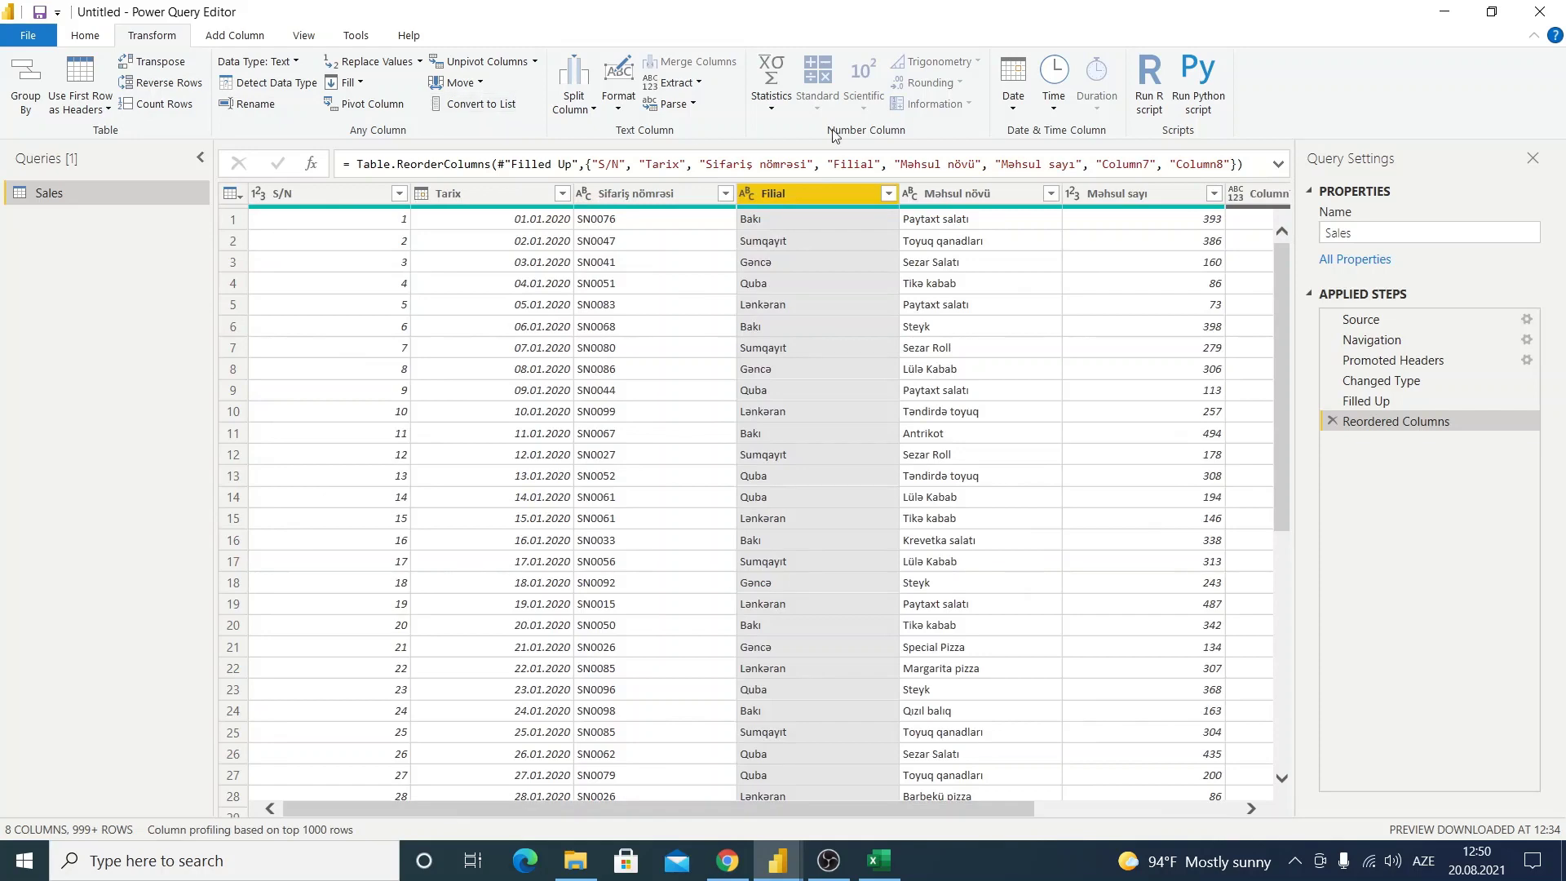
click(480, 83)
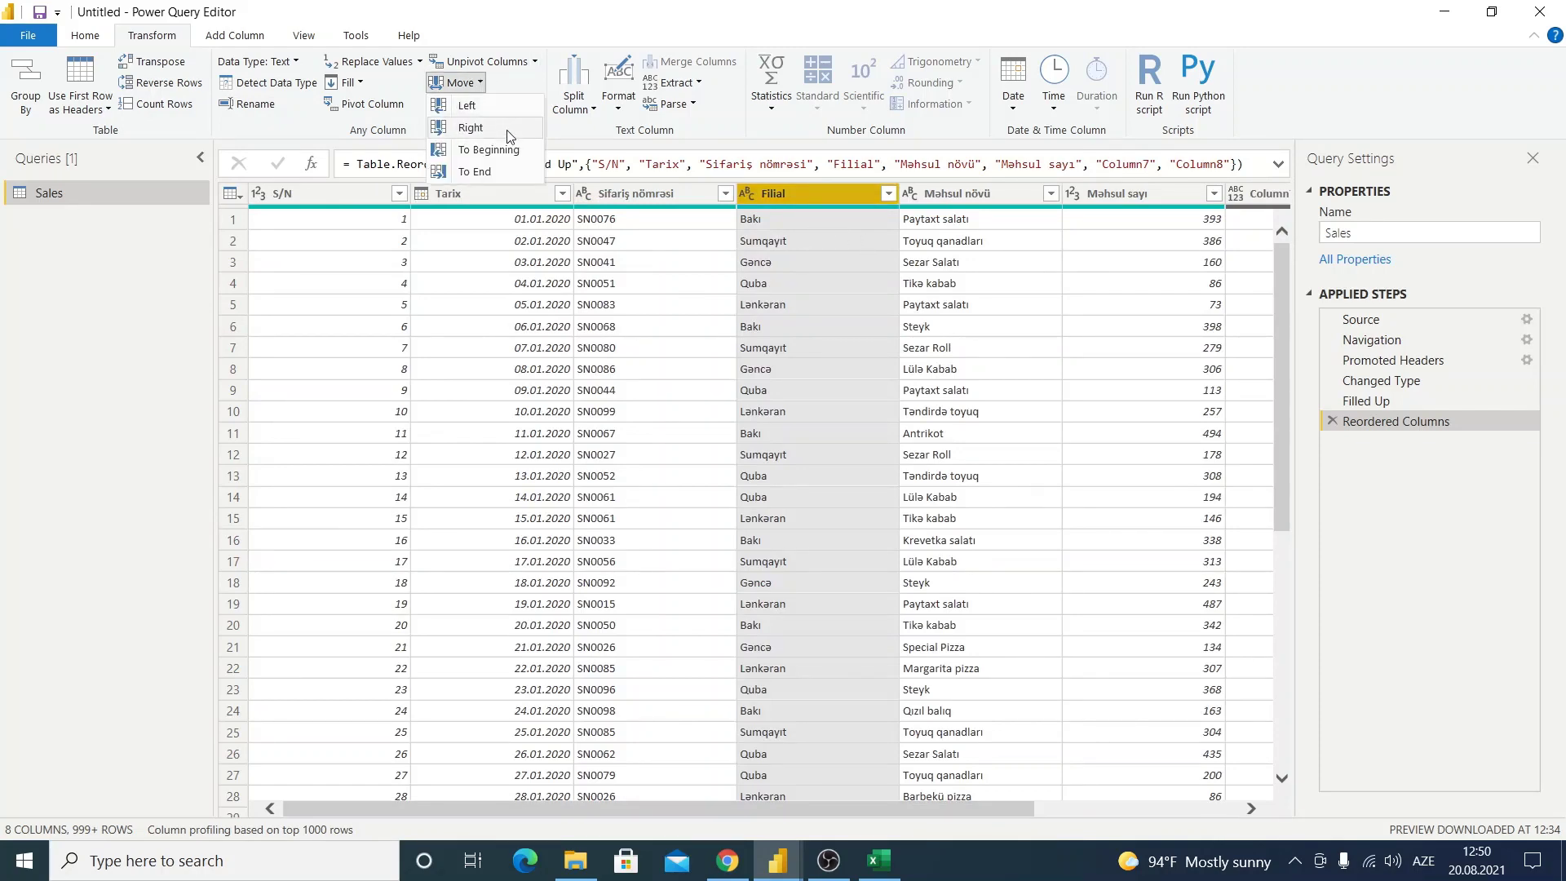
click(516, 152)
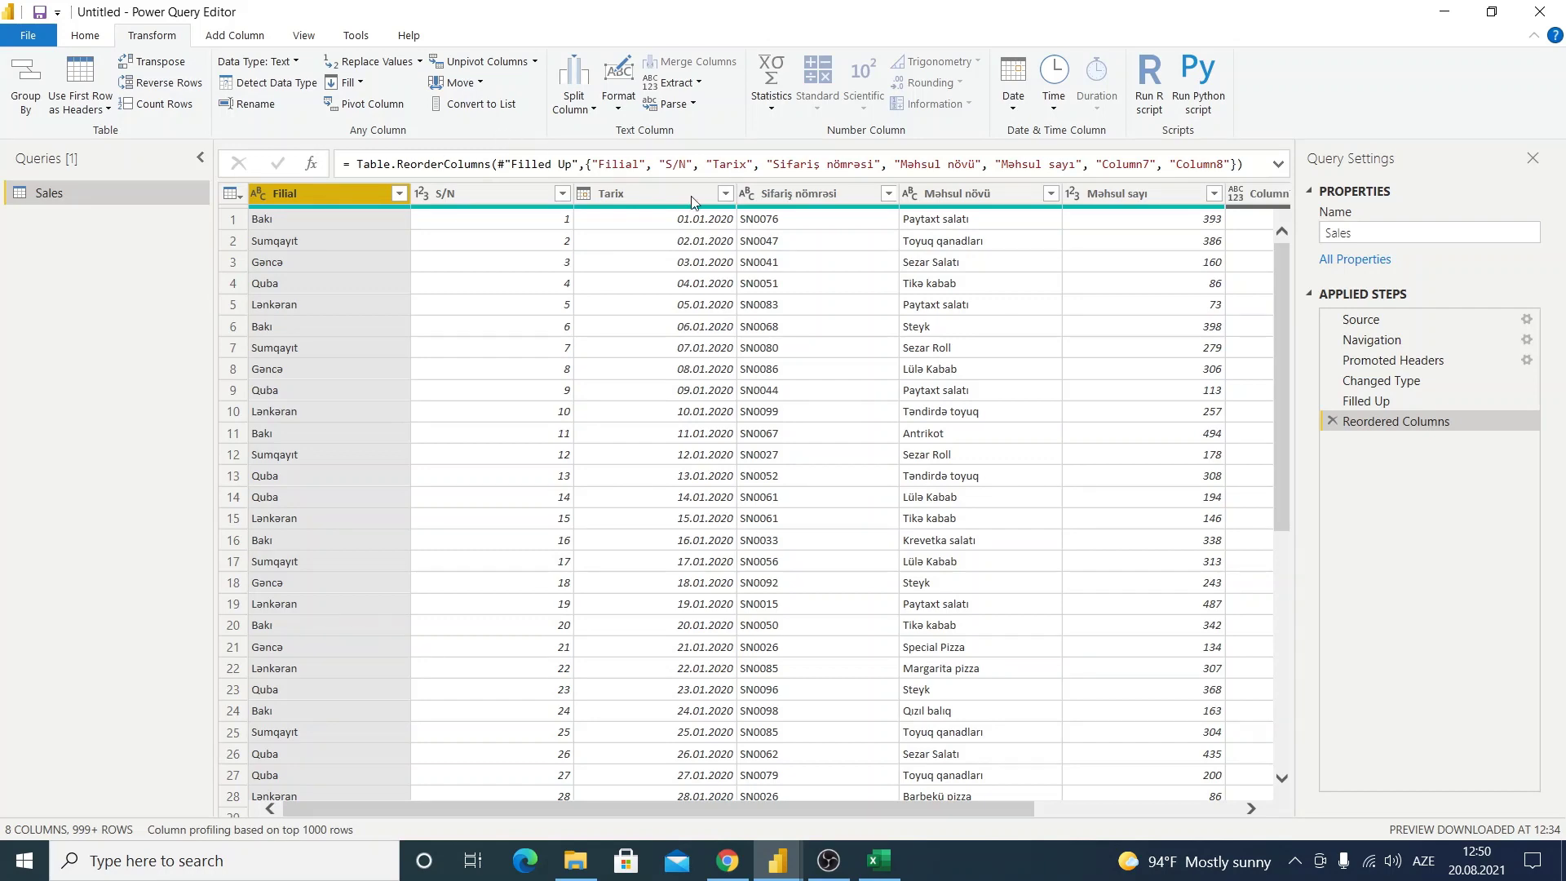
click(1331, 421)
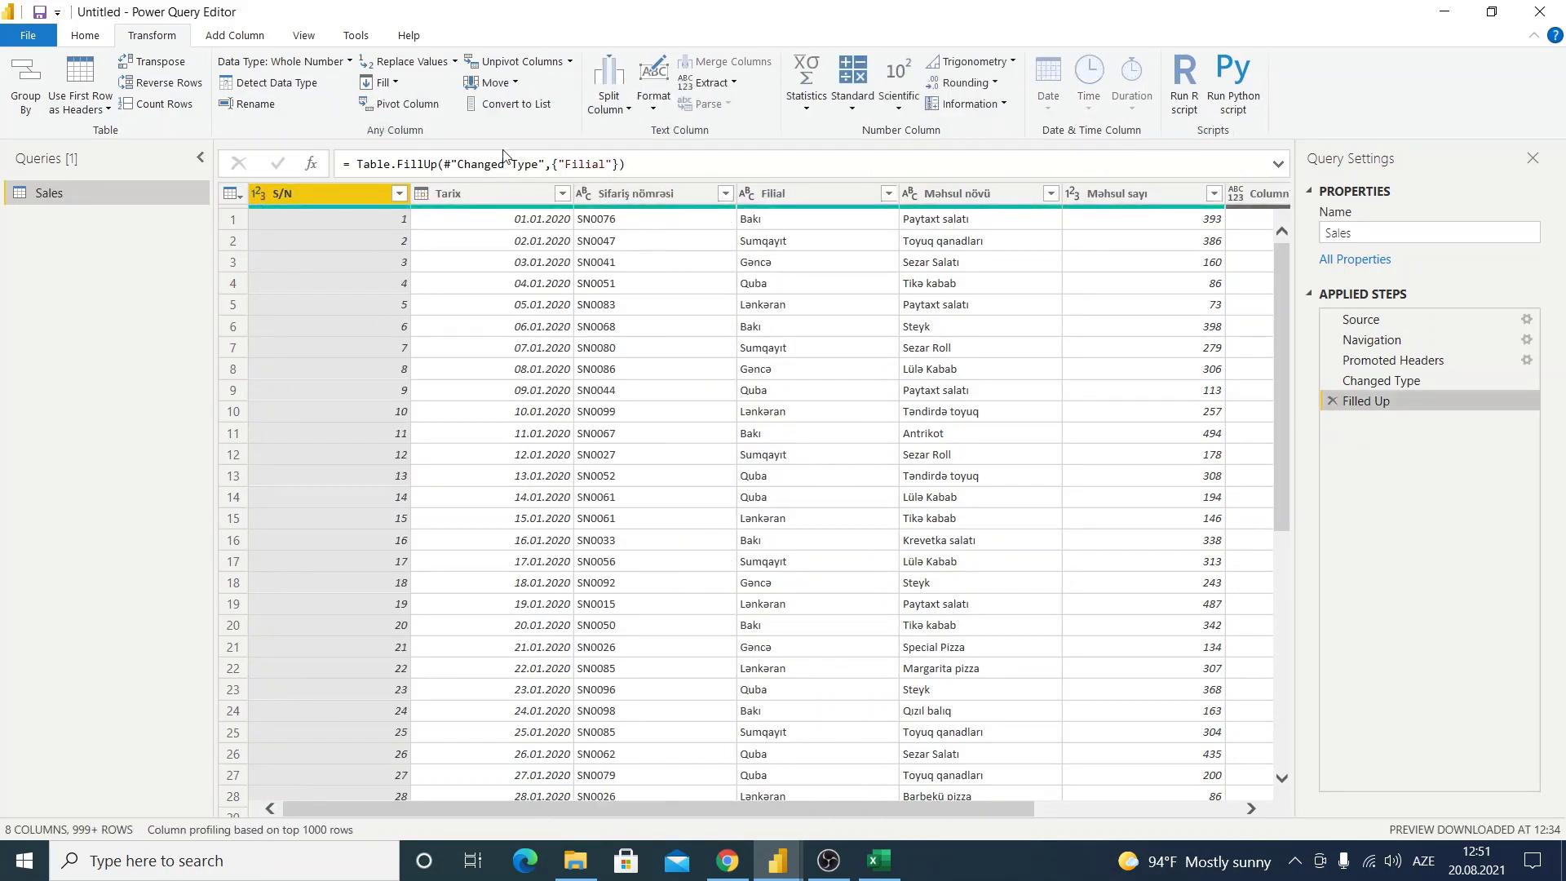
click(829, 186)
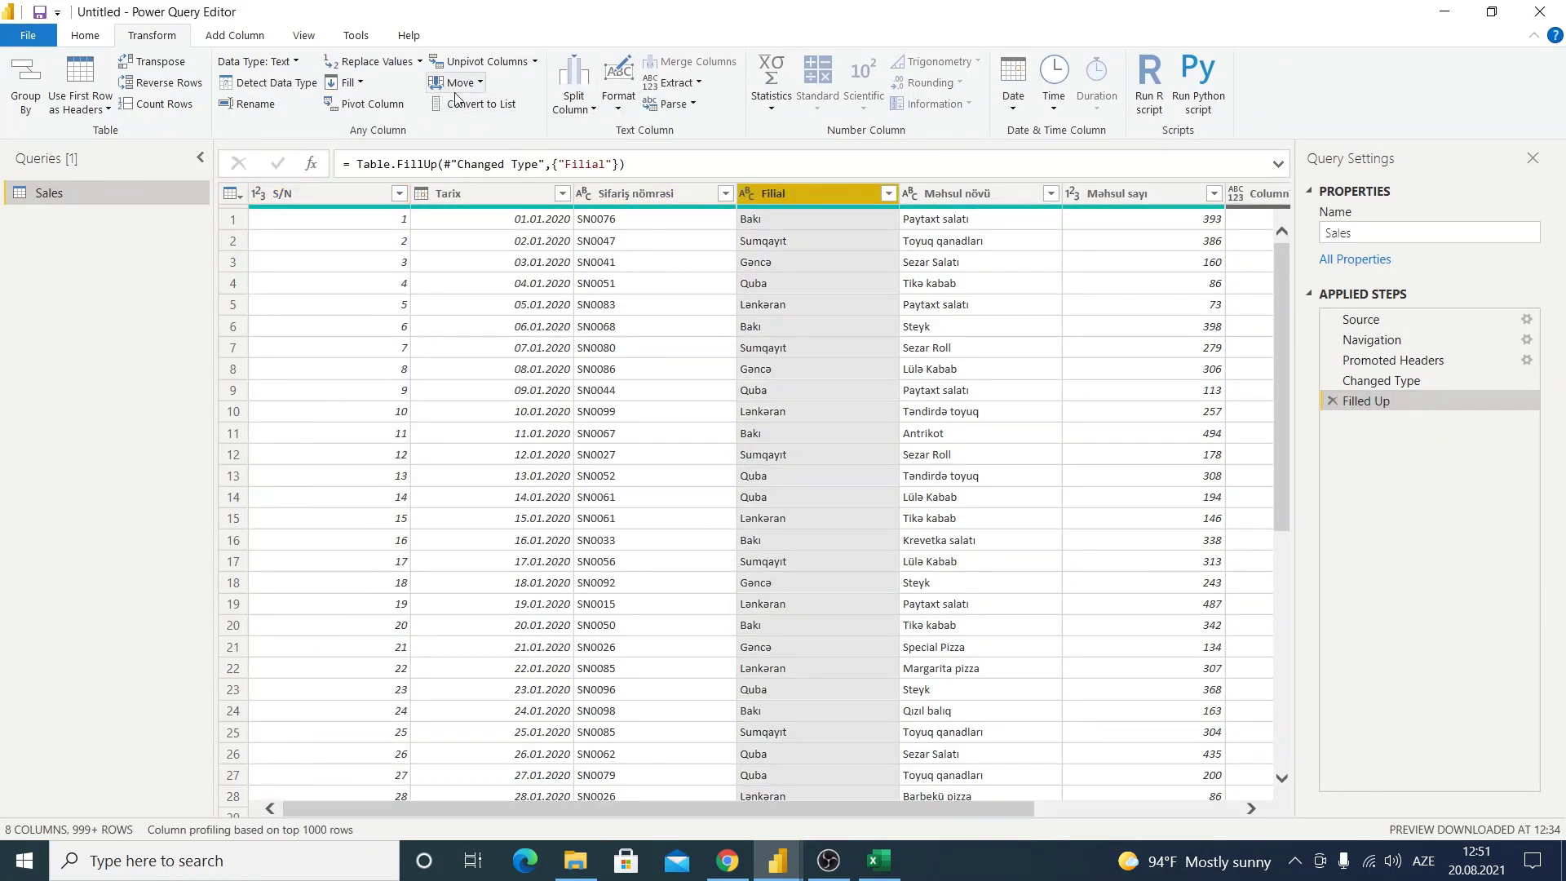
click(473, 103)
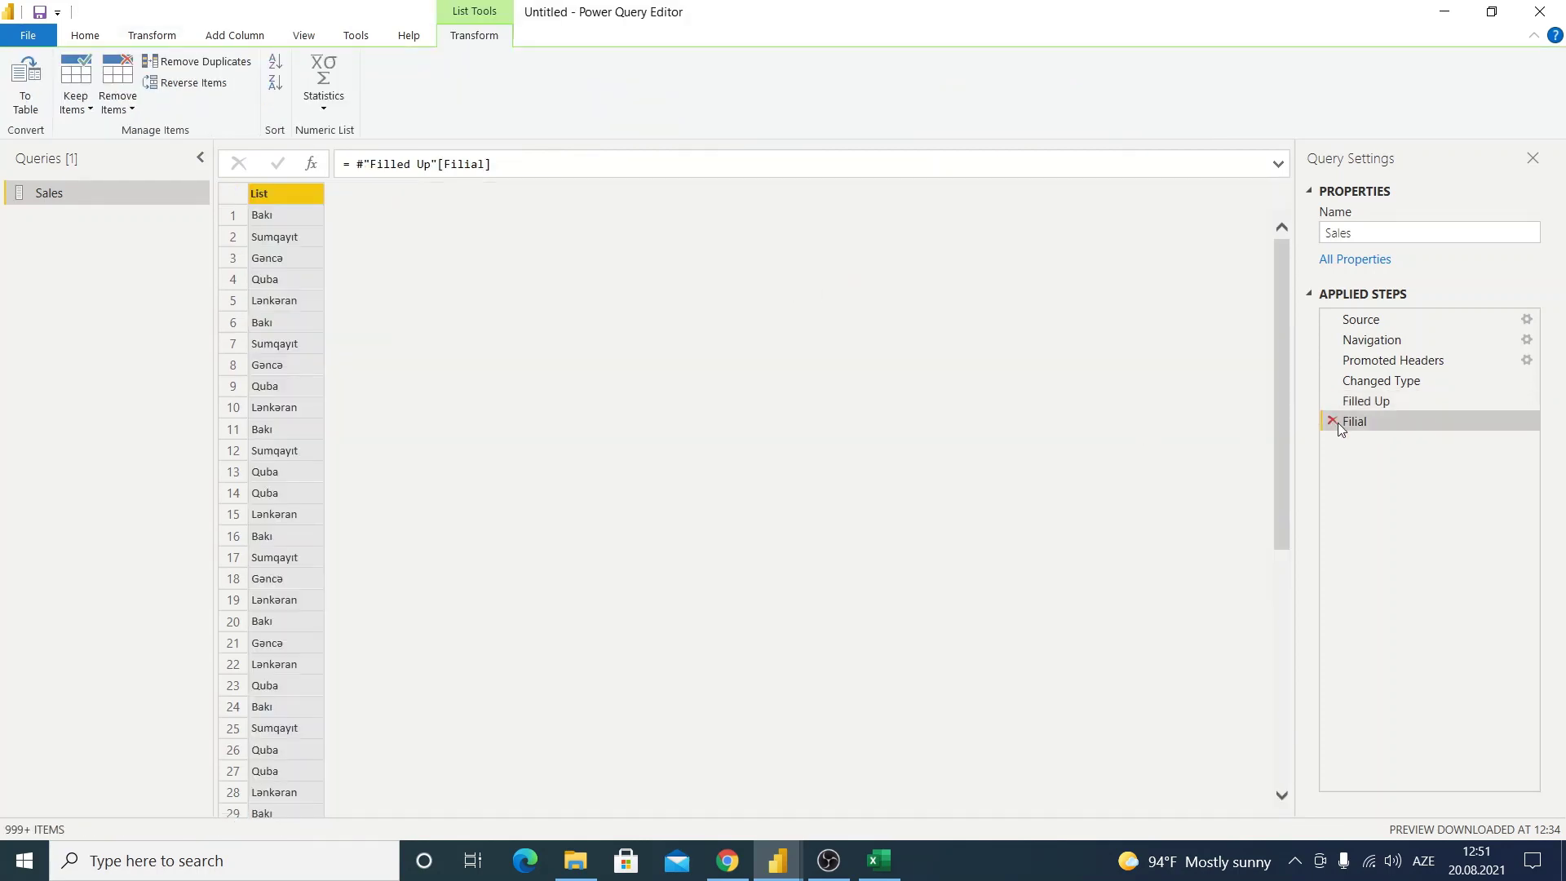
click(1332, 421)
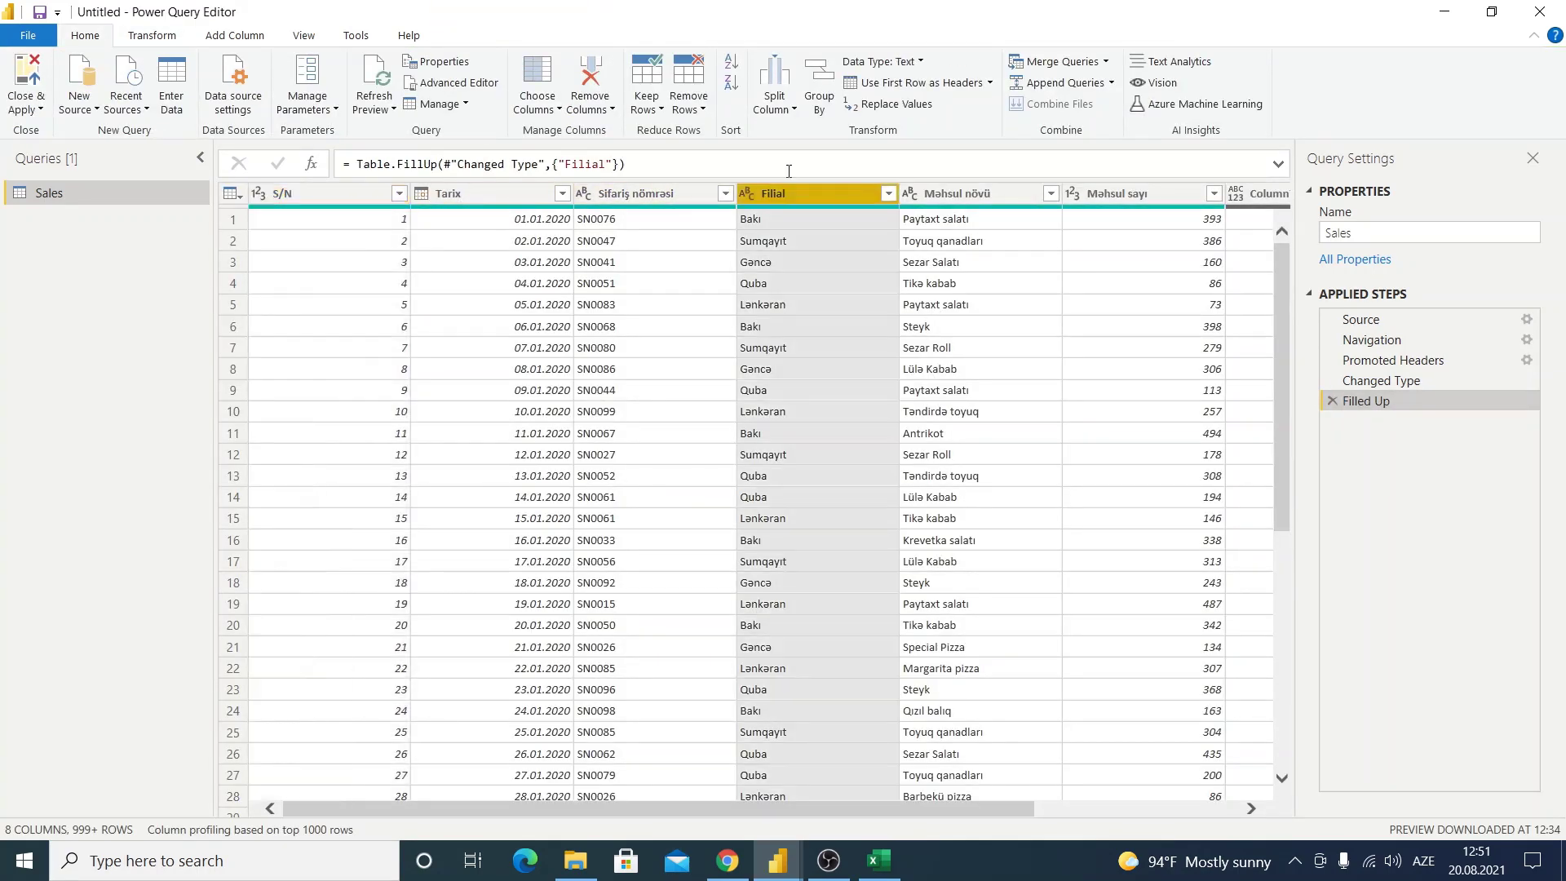
click(450, 106)
click(151, 35)
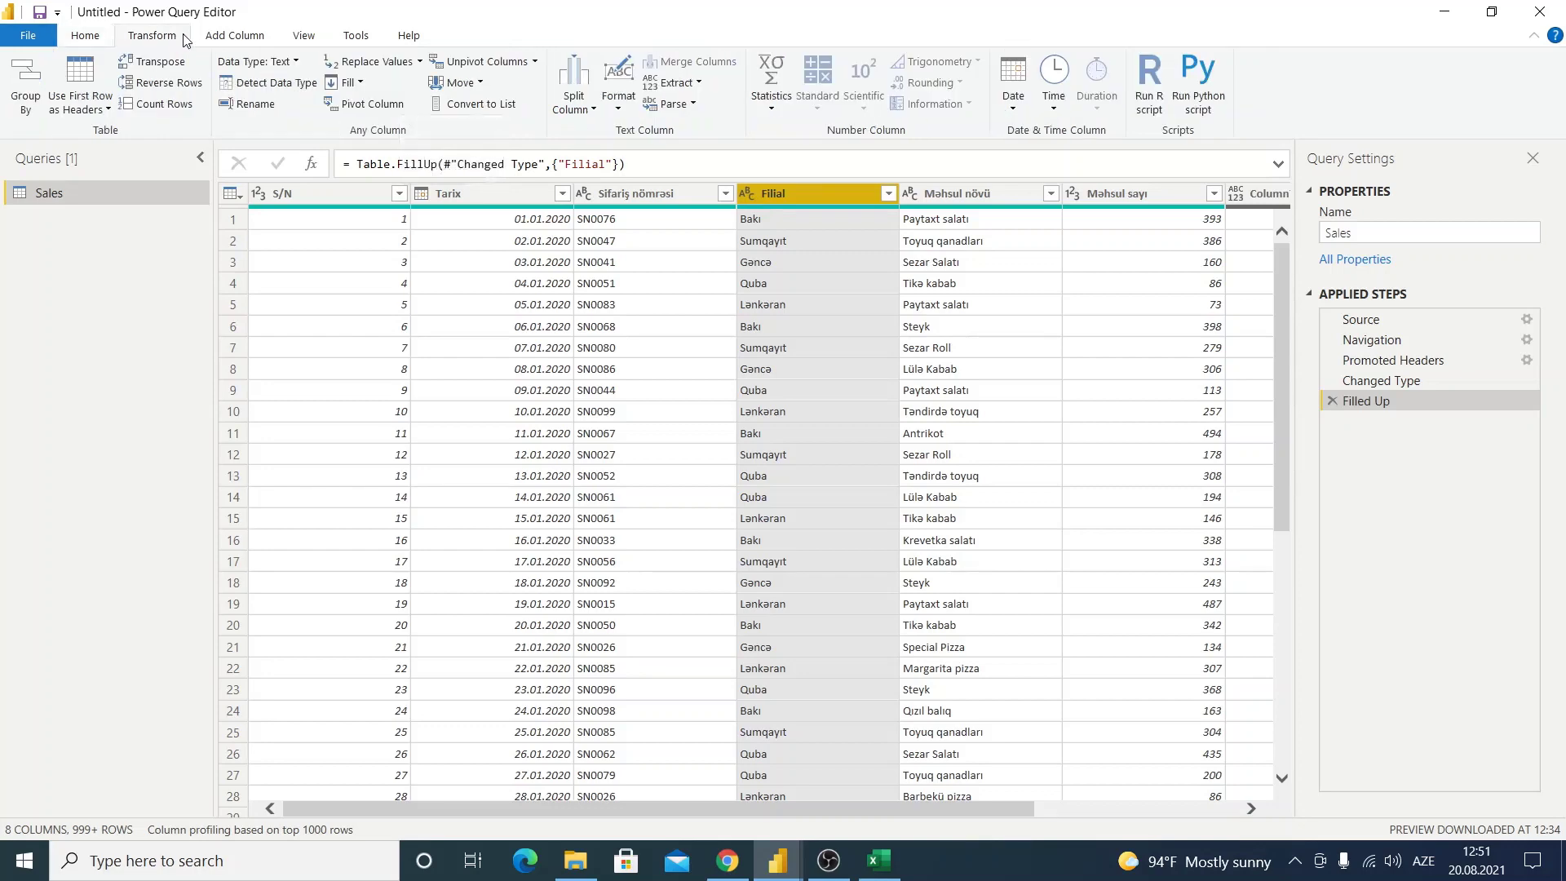
click(472, 86)
click(458, 171)
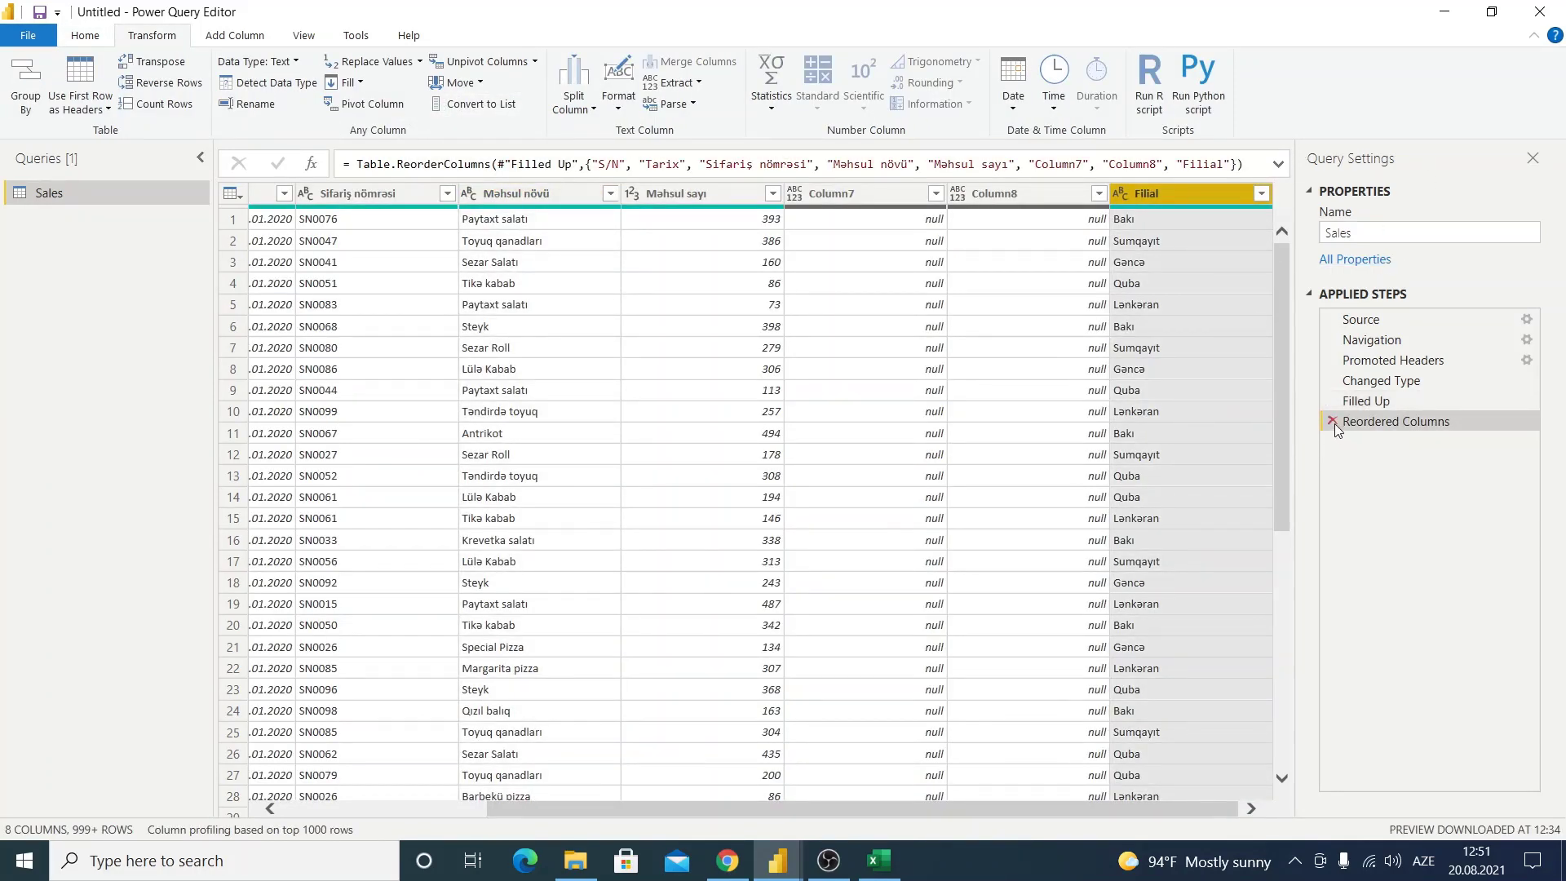
click(1331, 421)
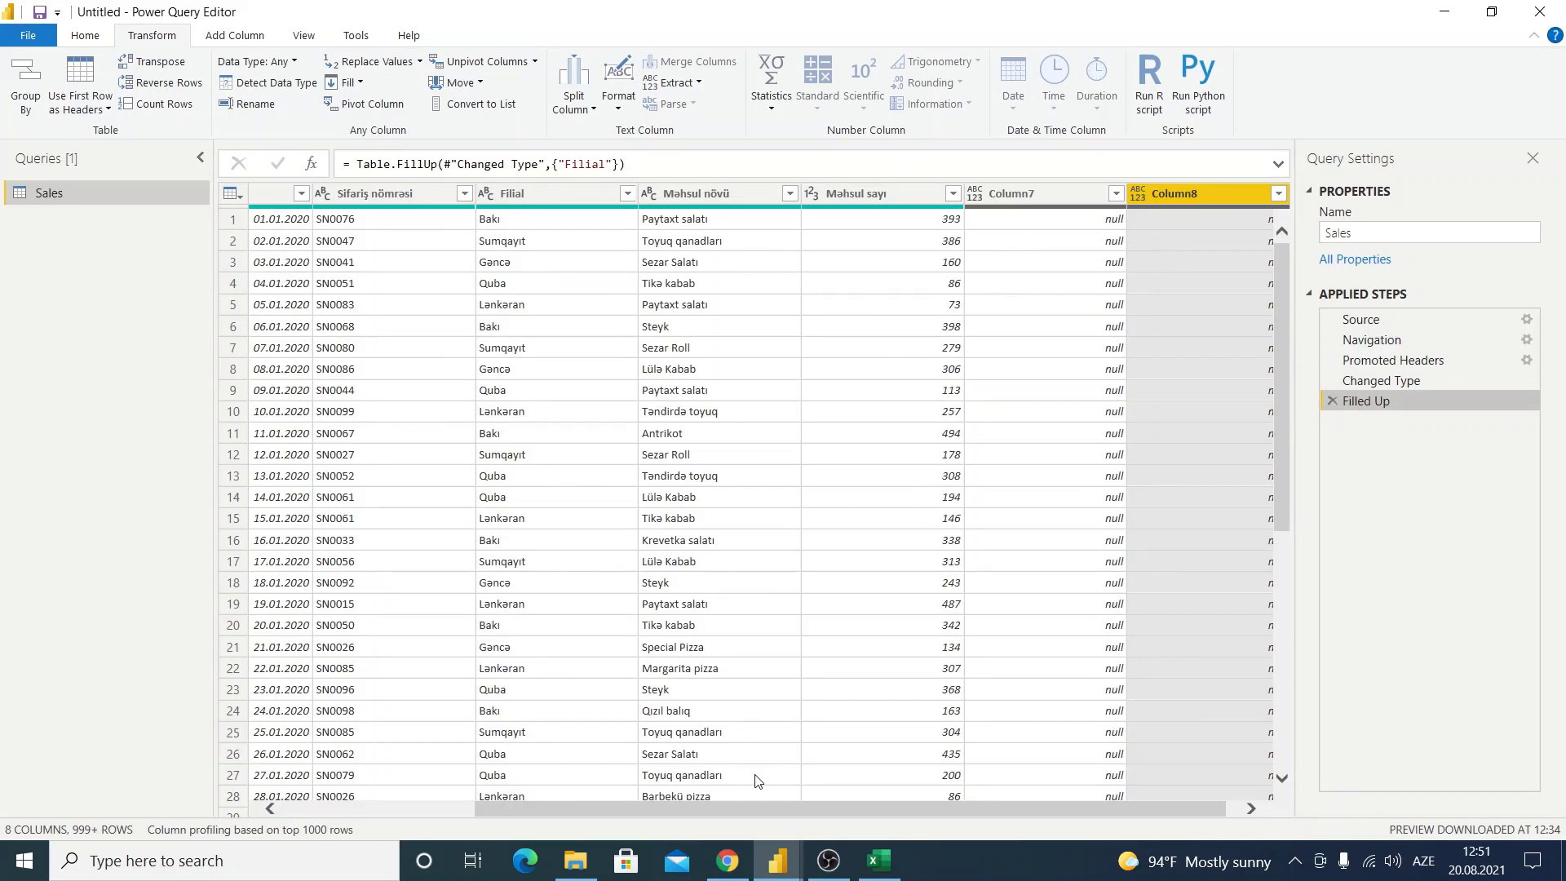
drag(751, 814, 557, 814)
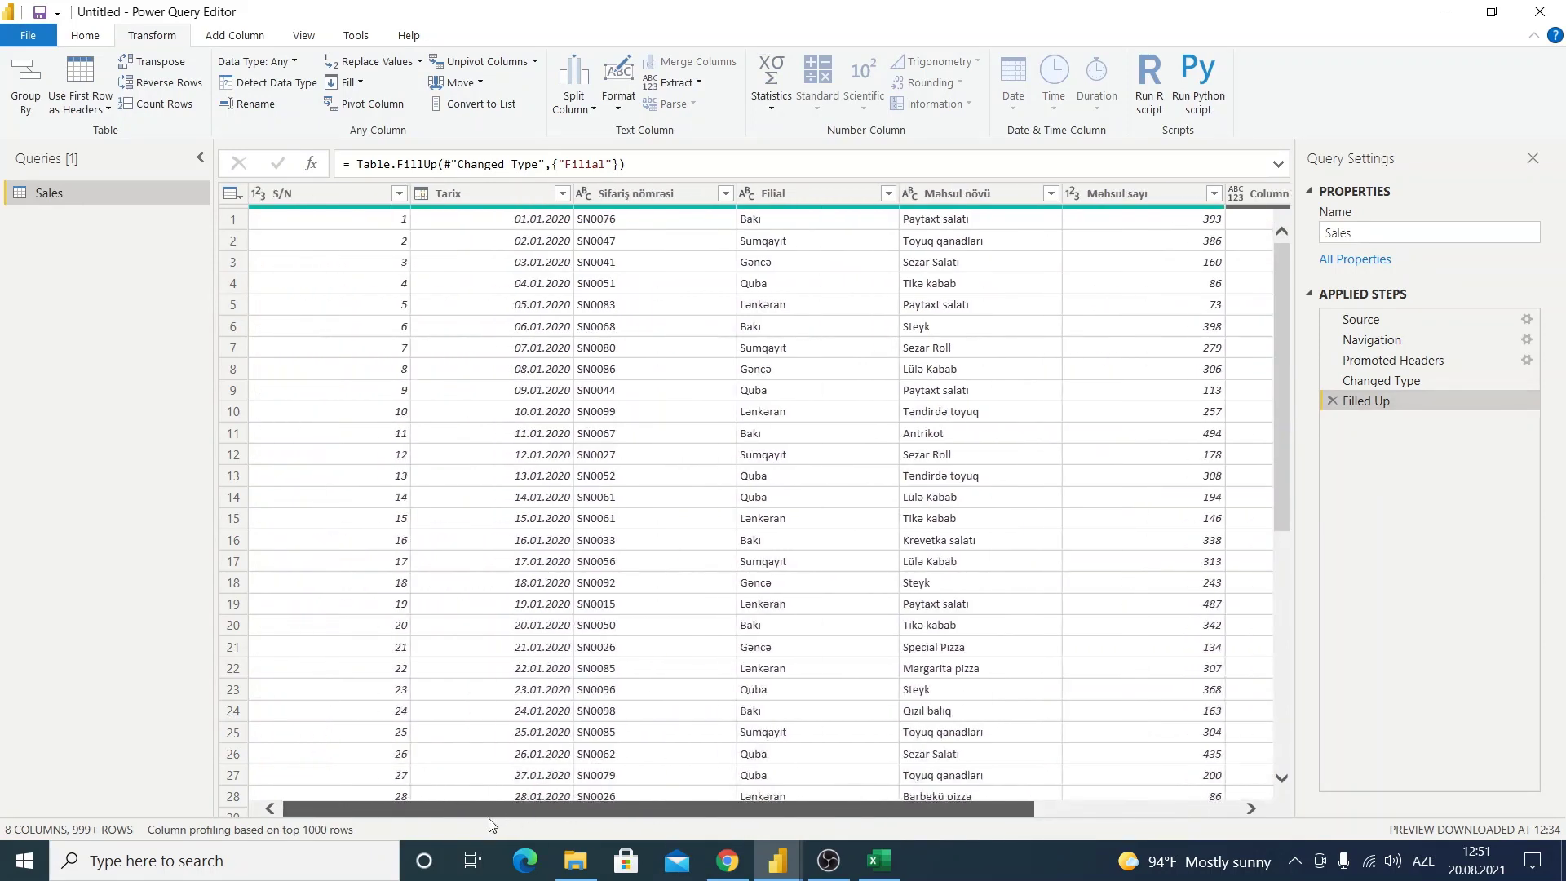
Step: Move Filial one place left, then one place right so it follows Sifariş nömrəsi
click(927, 193)
click(483, 82)
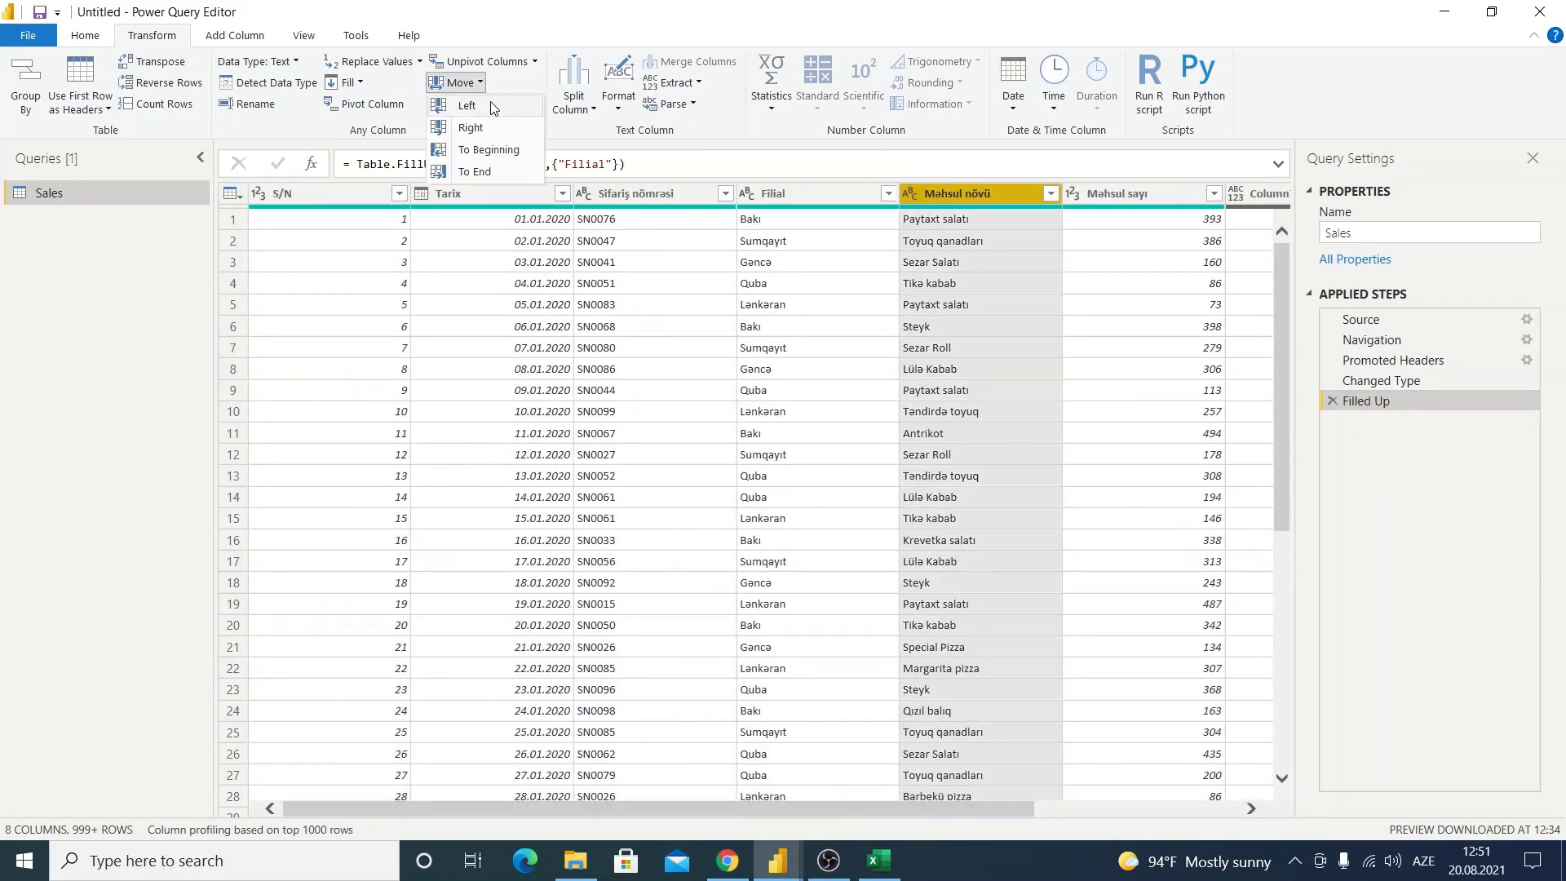
click(844, 193)
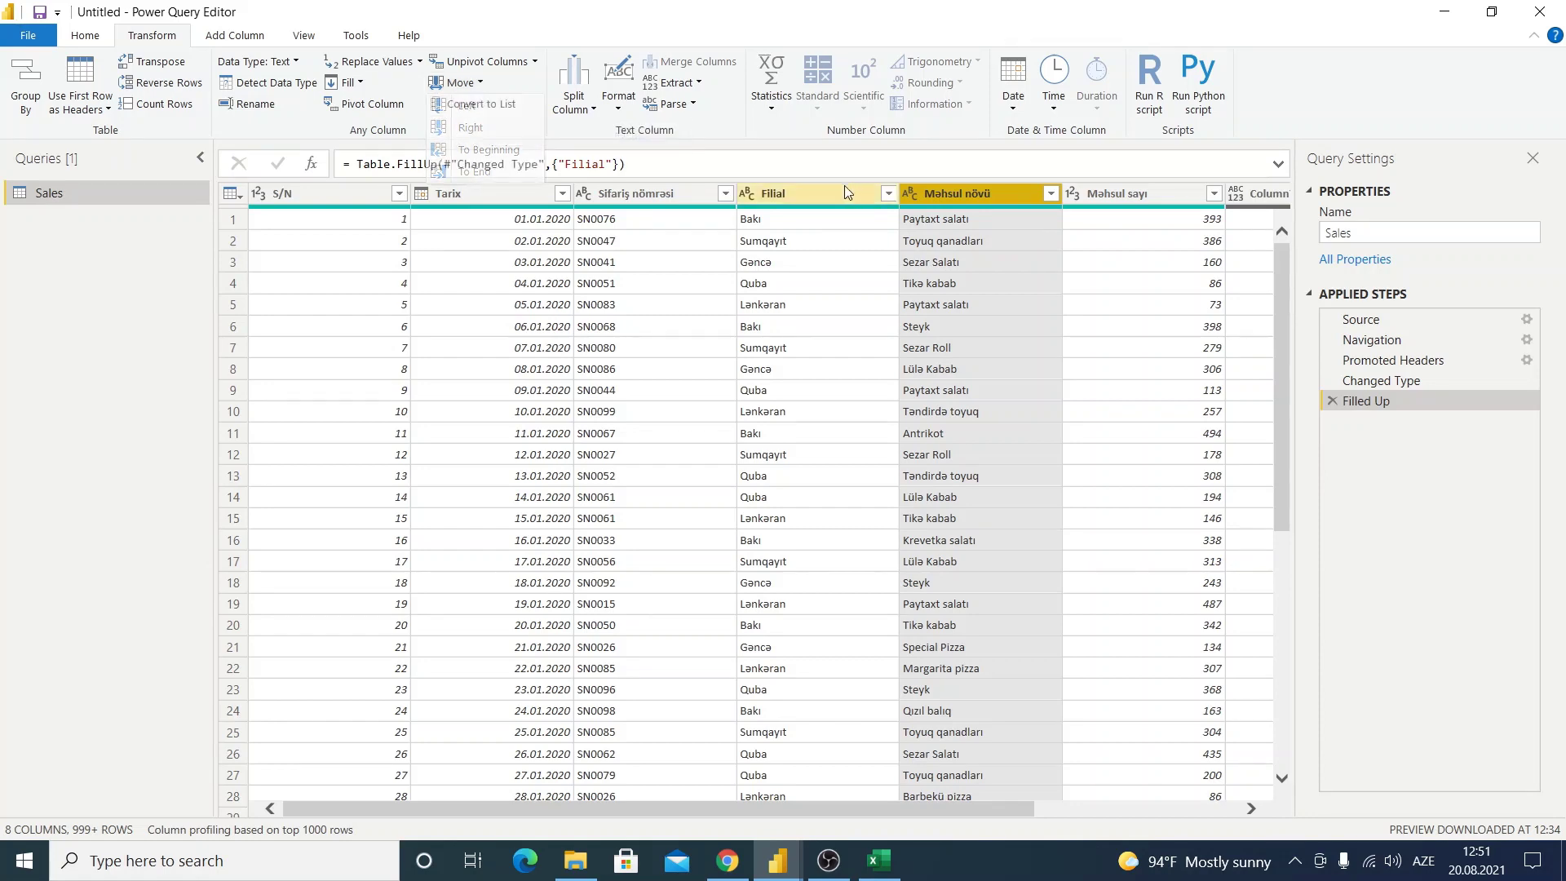
click(469, 83)
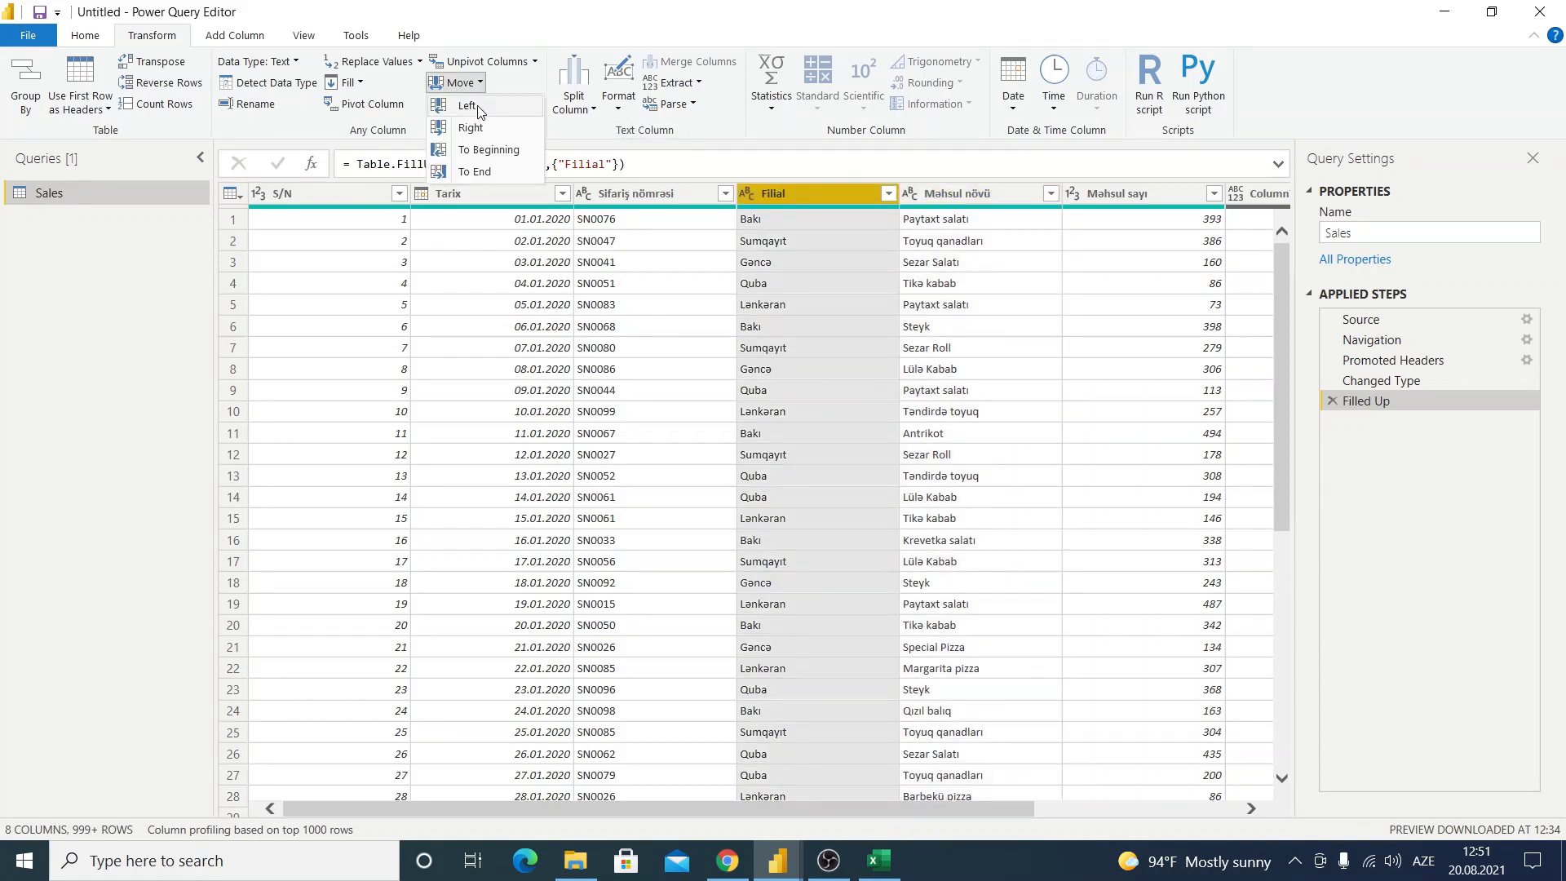
click(467, 106)
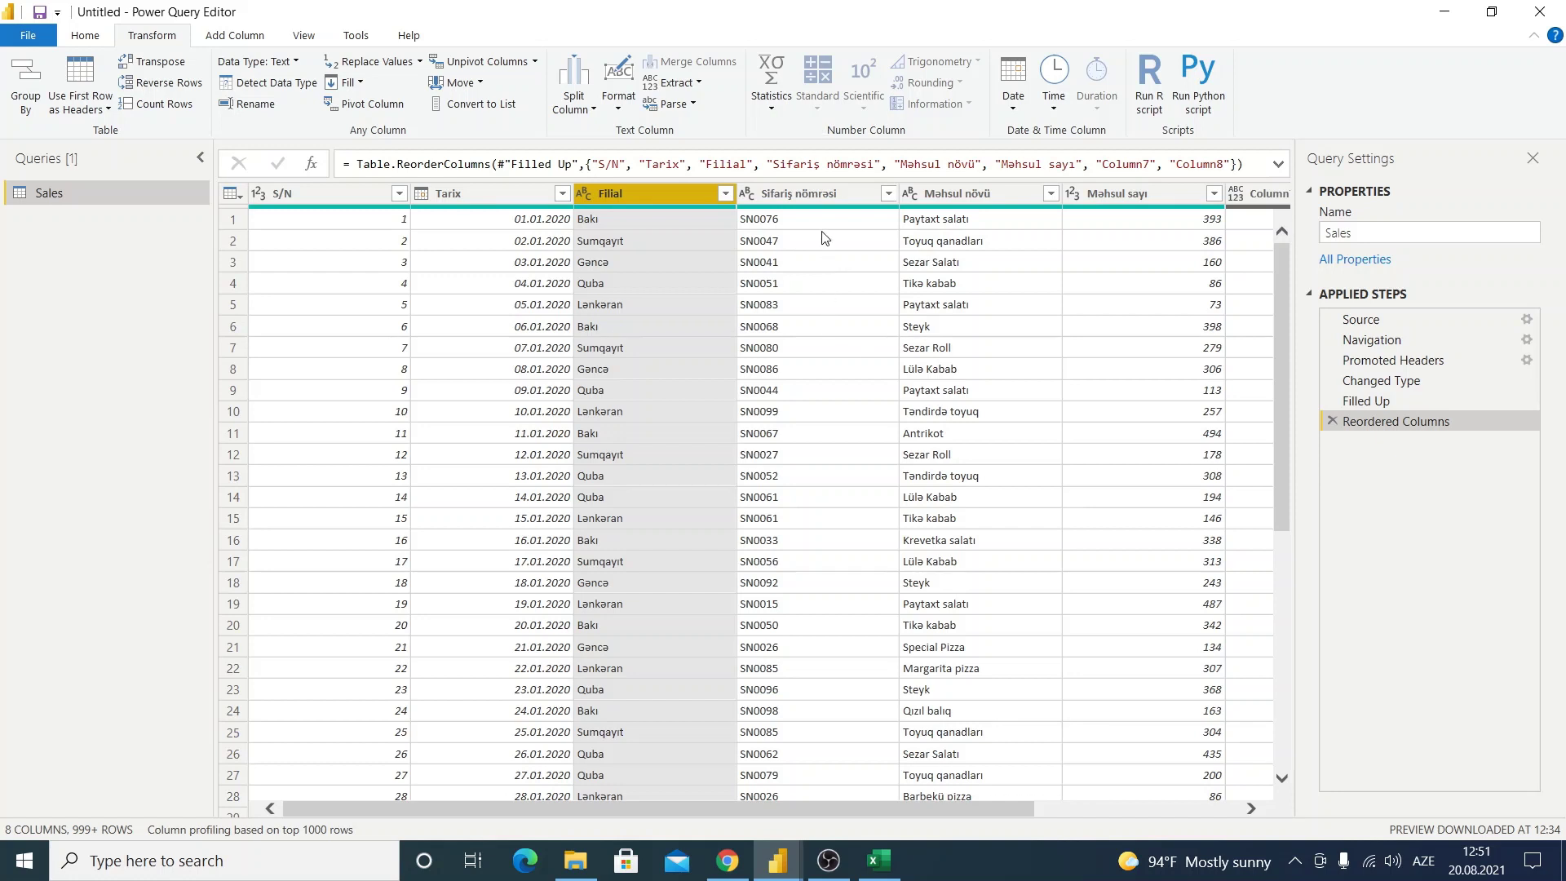
click(473, 88)
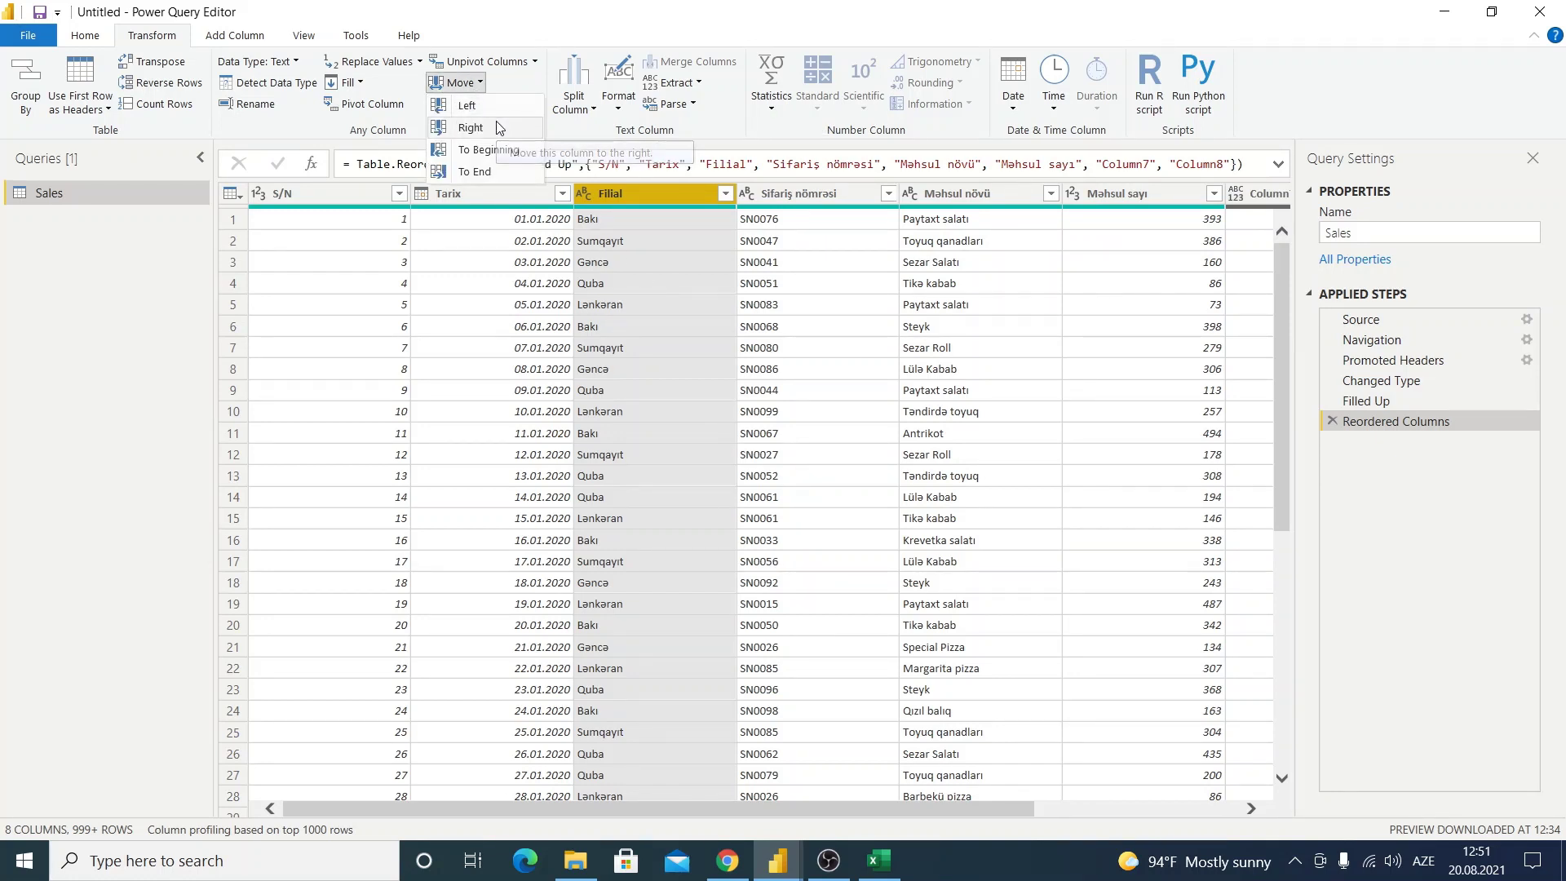
click(499, 127)
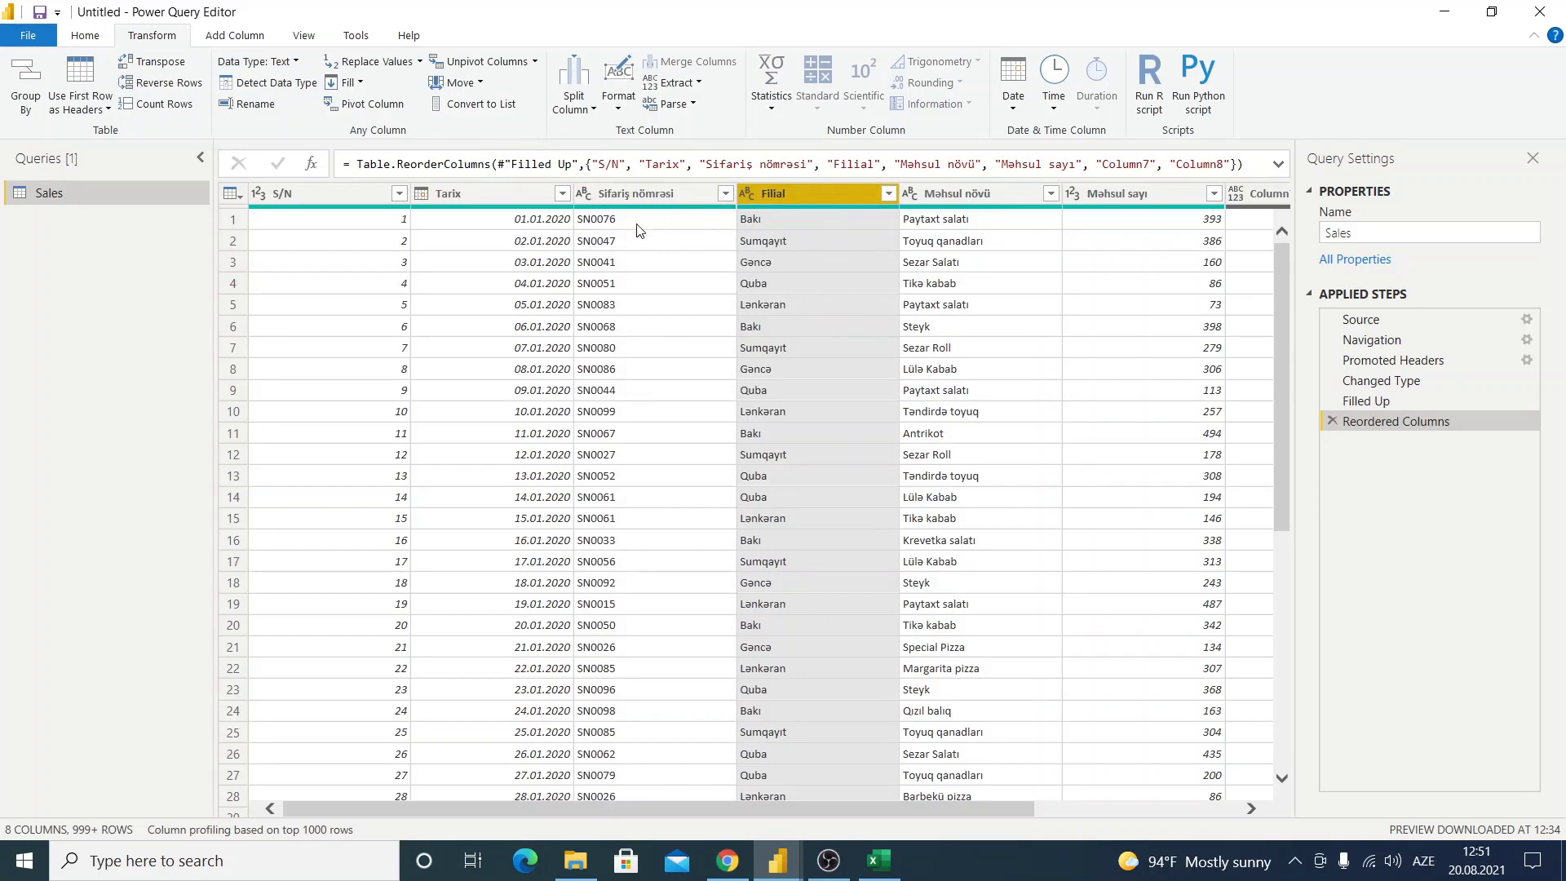